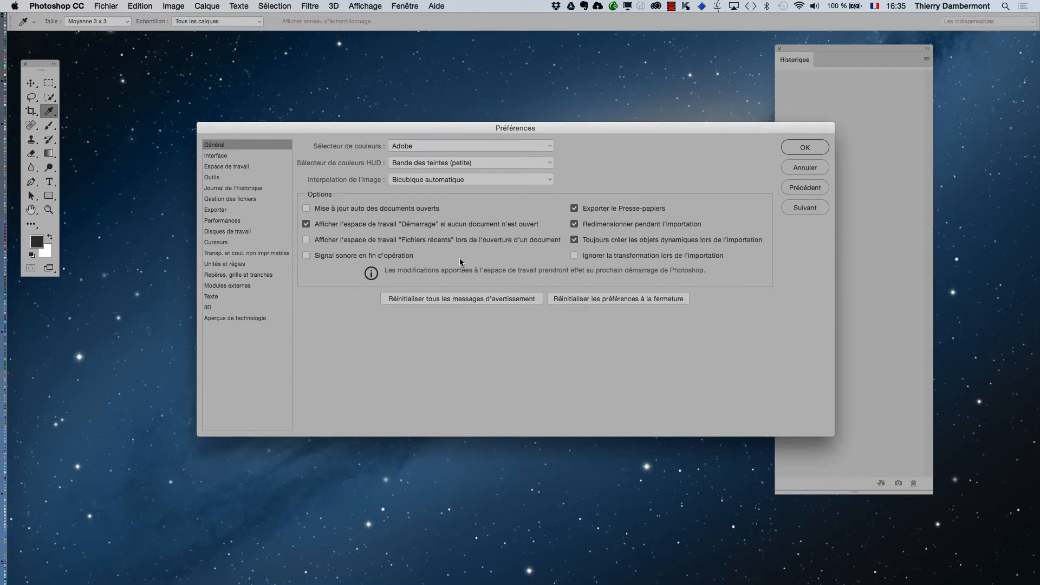
Step: Enable the history log in the preferences and set its entries to be recorded in detail ("De manière détaillée")
{"action": "left_click", "coordinate": [225, 221]}
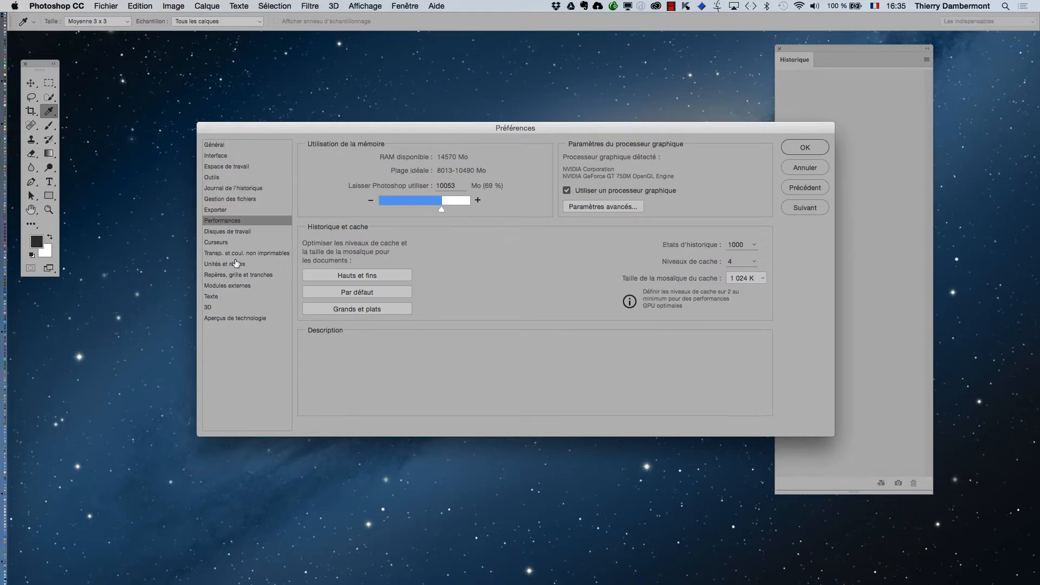
{"action": "left_click", "coordinate": [224, 191]}
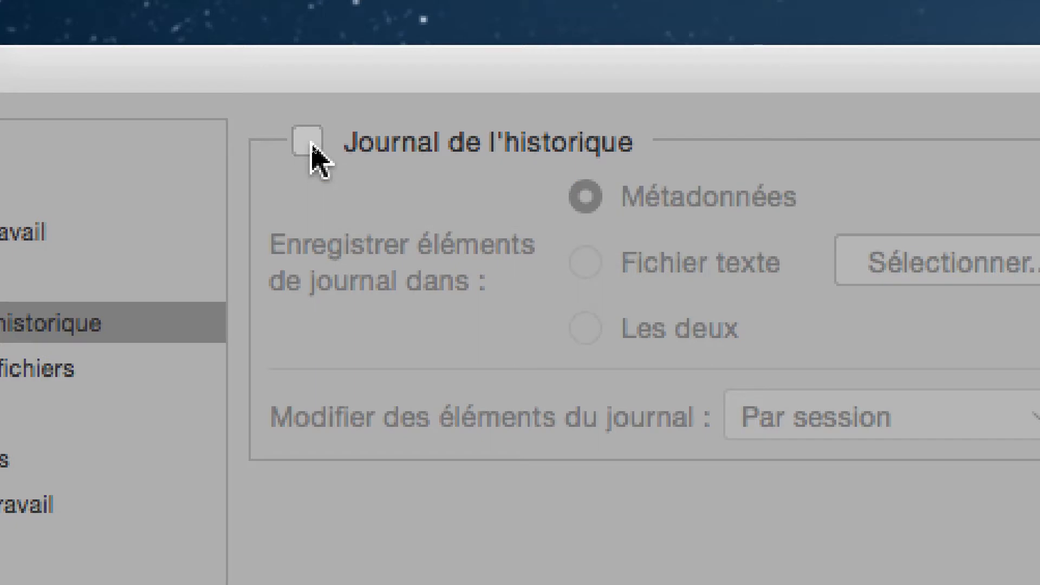
{"action": "left_click", "coordinate": [310, 142]}
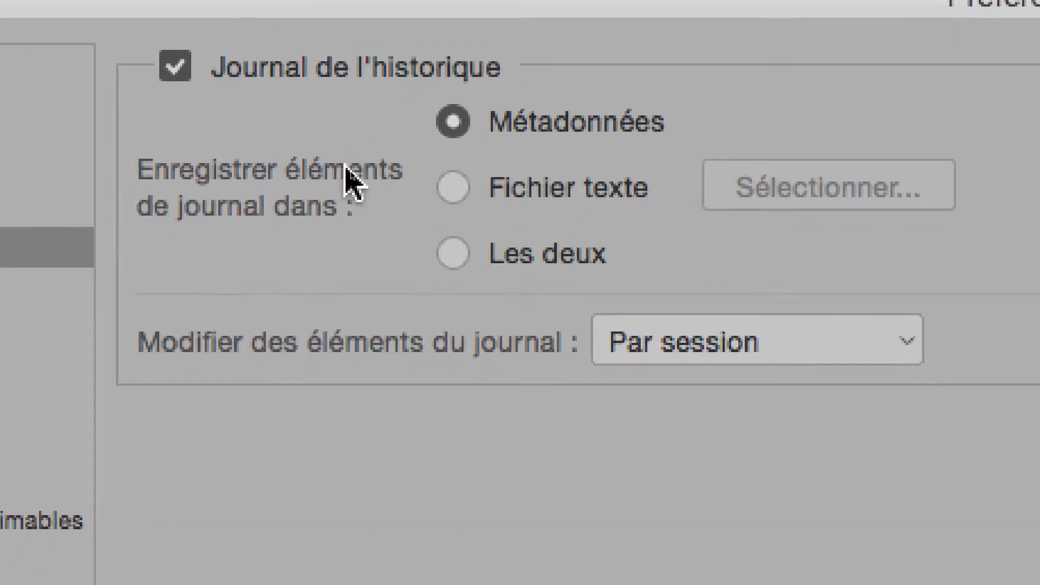
{"action": "left_click", "coordinate": [405, 213]}
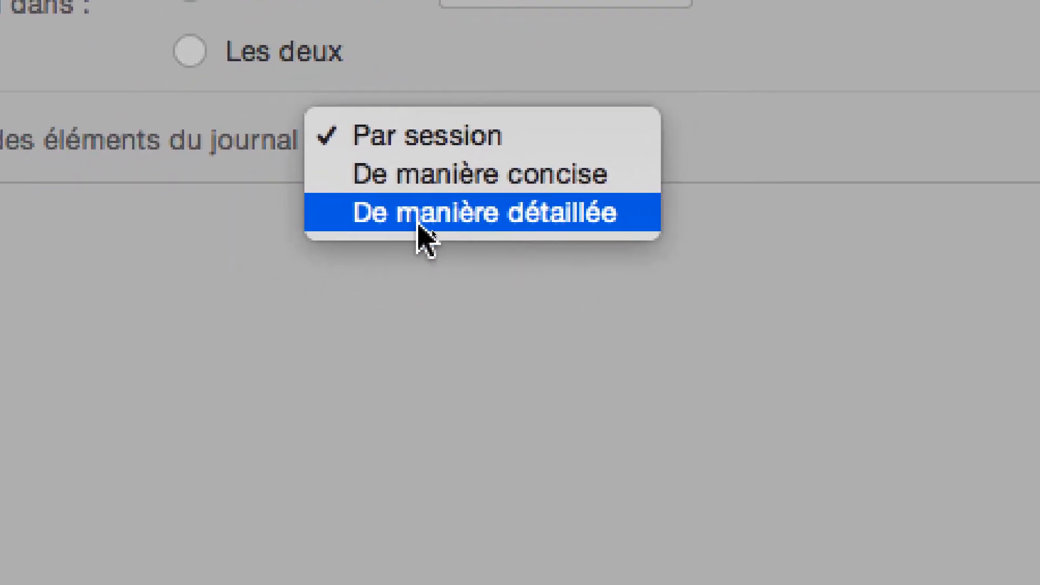
{"action": "left_click", "coordinate": [418, 216]}
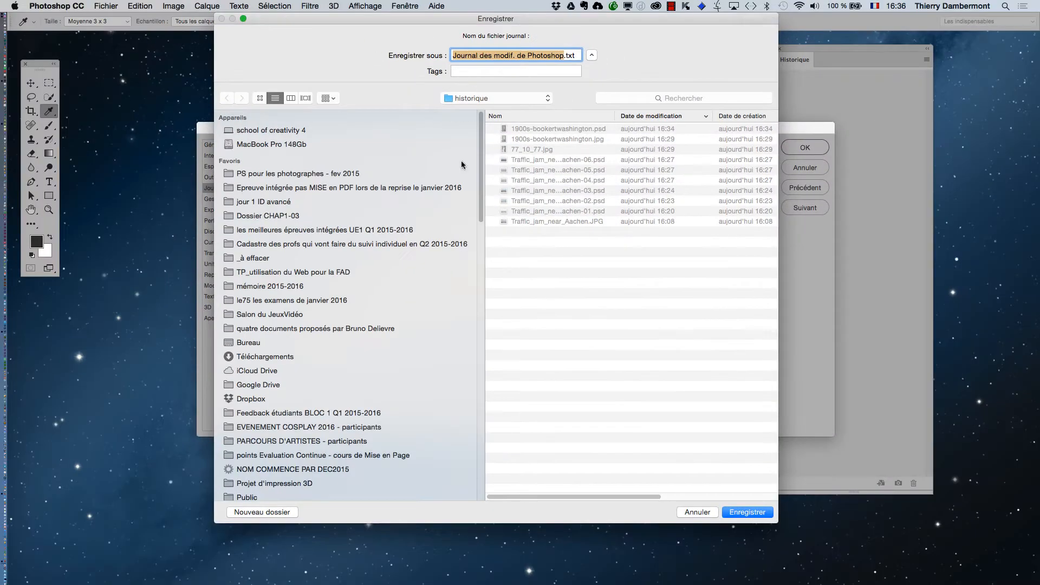
Step: Save the log file "Journal des modif. de Photoshop.txt" in the historique folder, log to both metadata and text file, and accept the preferences
{"action": "left_click", "coordinate": [754, 511]}
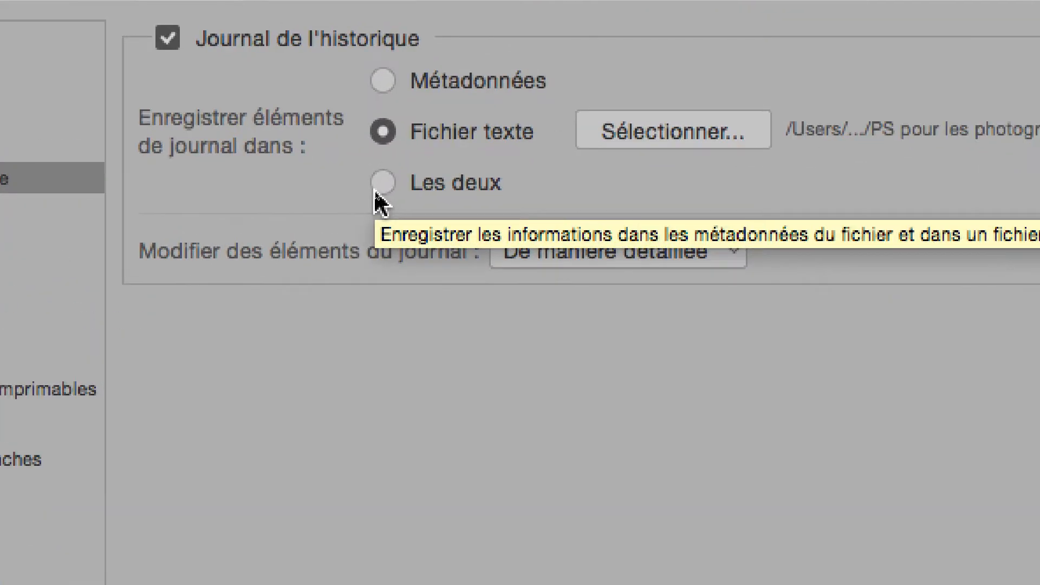
{"action": "left_click", "coordinate": [376, 187]}
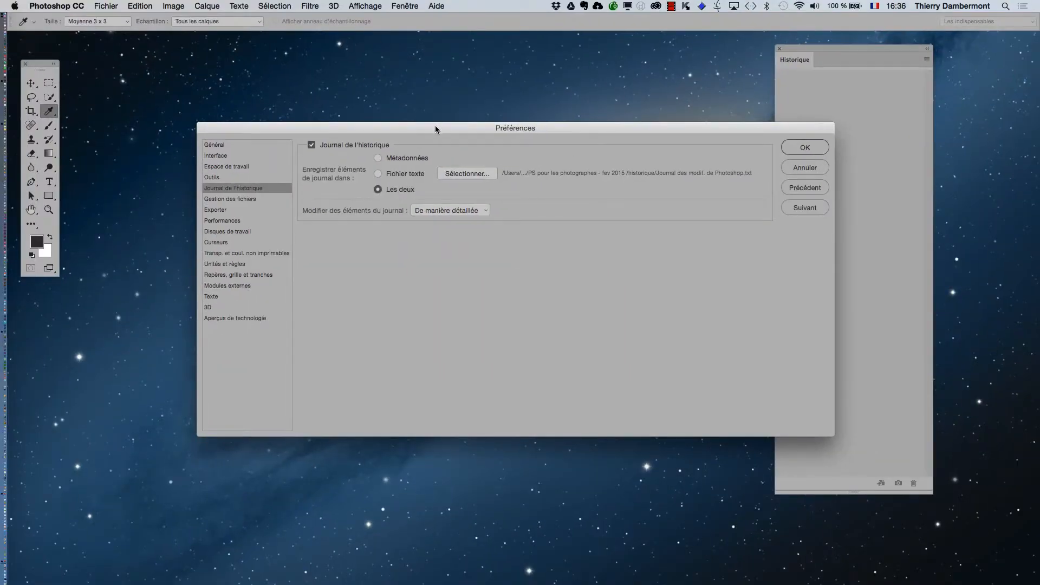
{"action": "left_click_drag", "start_coordinate": [434, 125], "coordinate": [336, 110]}
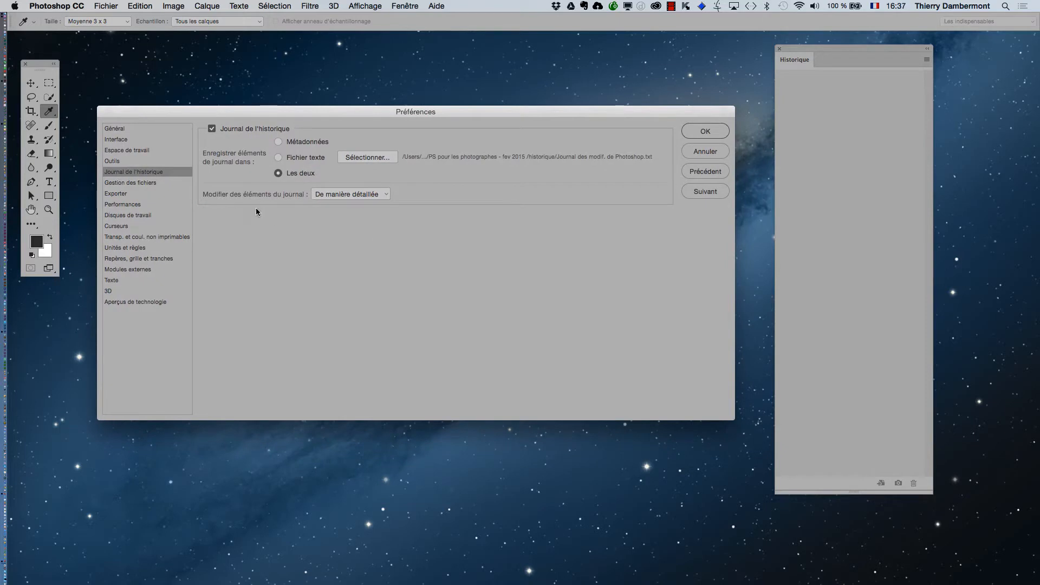
{"action": "left_click", "coordinate": [685, 136]}
{"action": "key", "text": "y"}
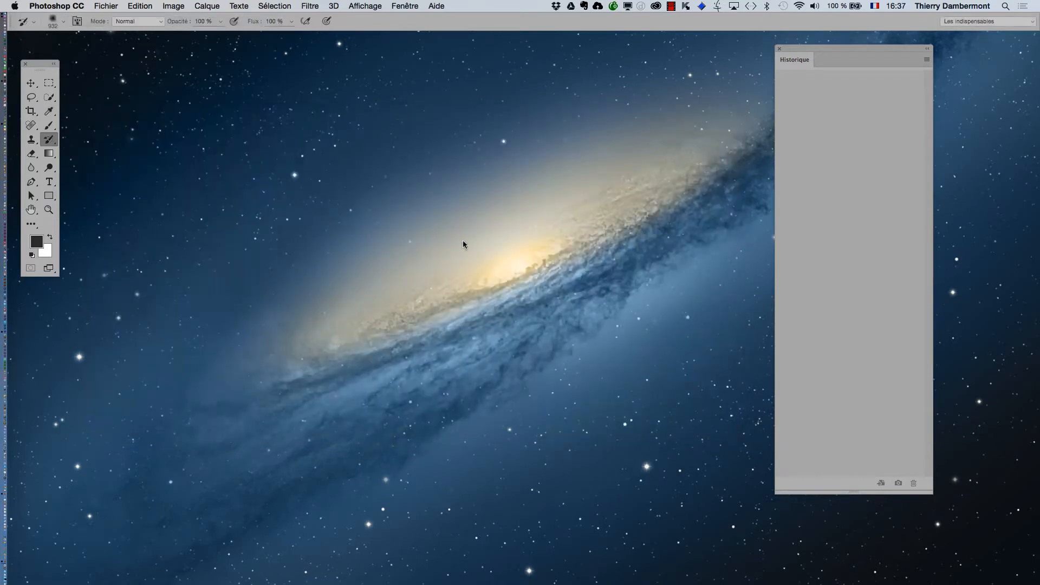
Step: Switch to Firefox and bring up the Google Images results for portrait "public domain"
{"action": "key", "text": "super+Tab"}
{"action": "key", "text": "super+Tab"}
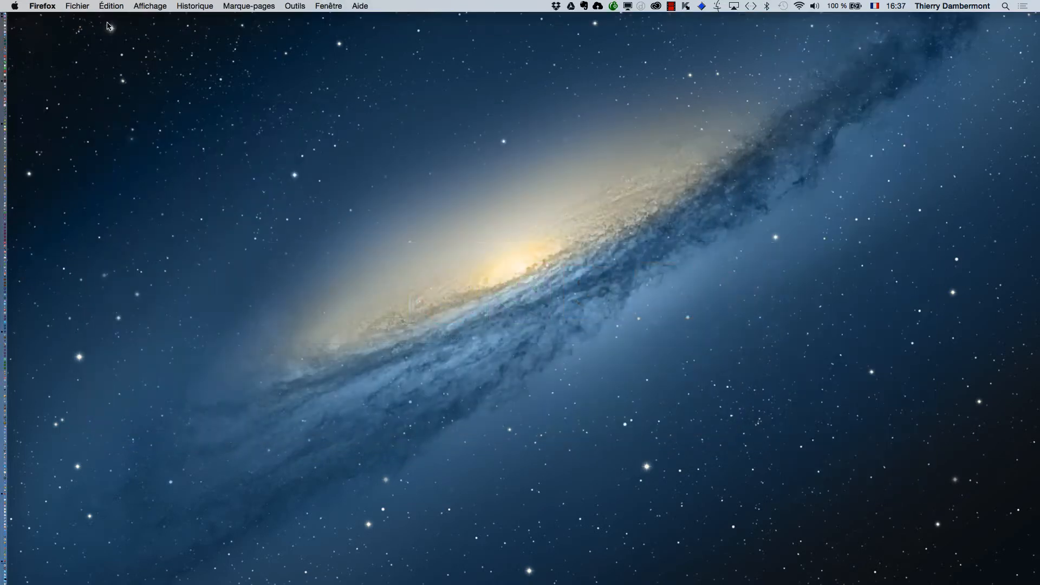
{"action": "left_click", "coordinate": [323, 5]}
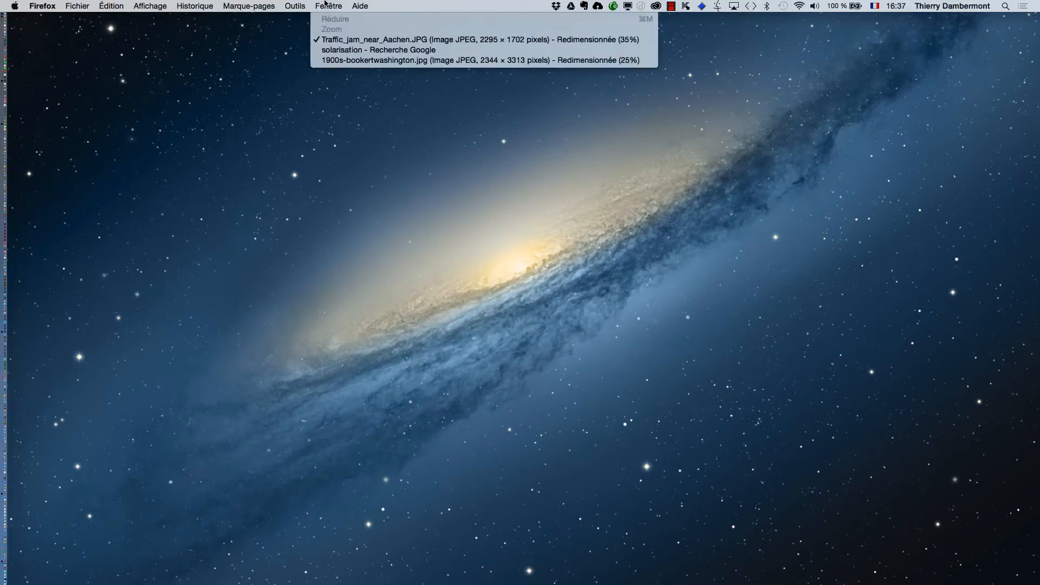
{"action": "left_click", "coordinate": [353, 64]}
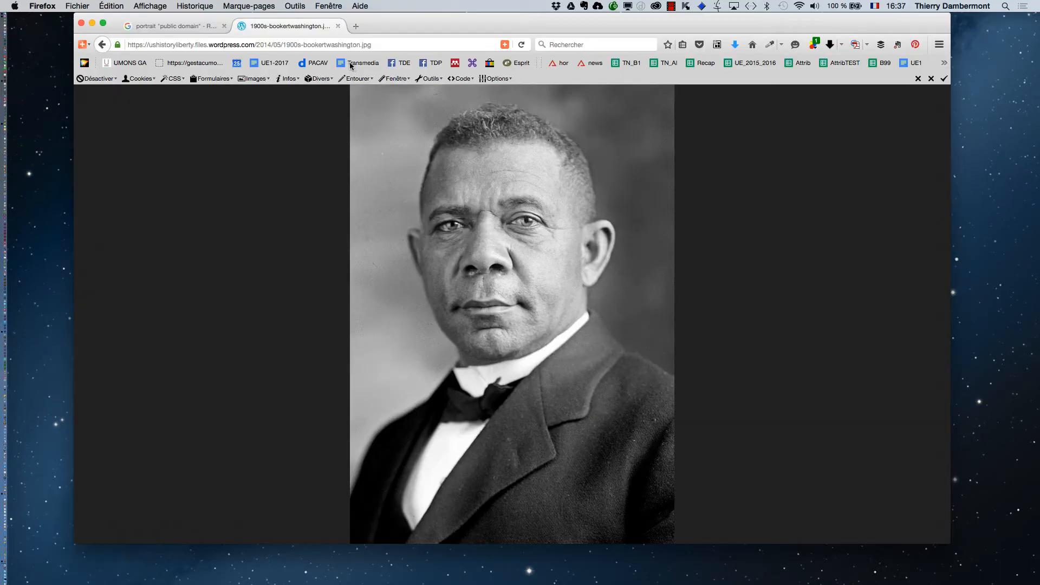
{"action": "left_click", "coordinate": [168, 26]}
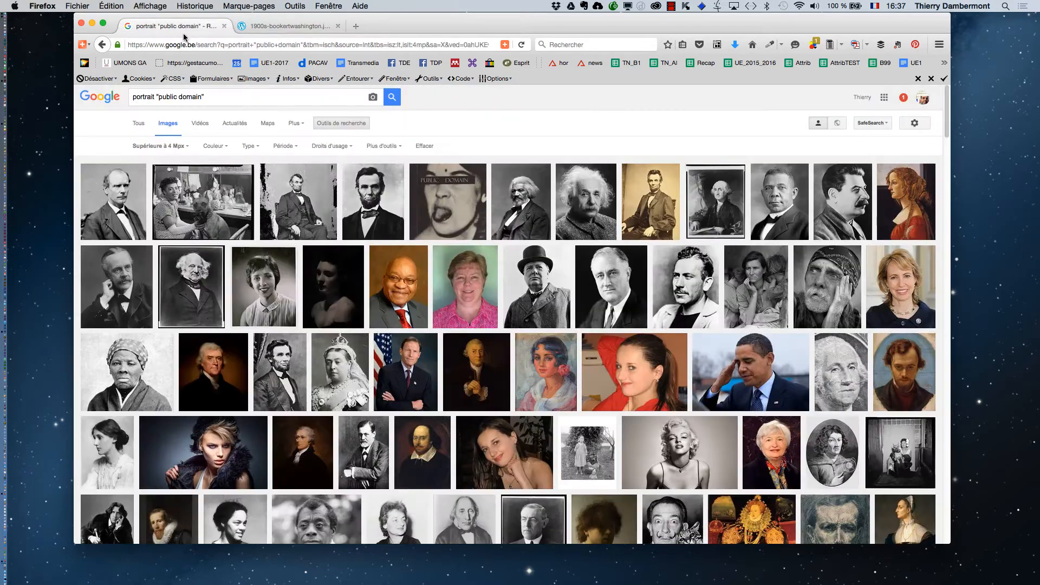
Step: Find the orange cat picture in the image results and open its full-size version in a separate tab
{"action": "scroll", "coordinate": [691, 377], "scroll_direction": "down", "scroll_amount": 5}
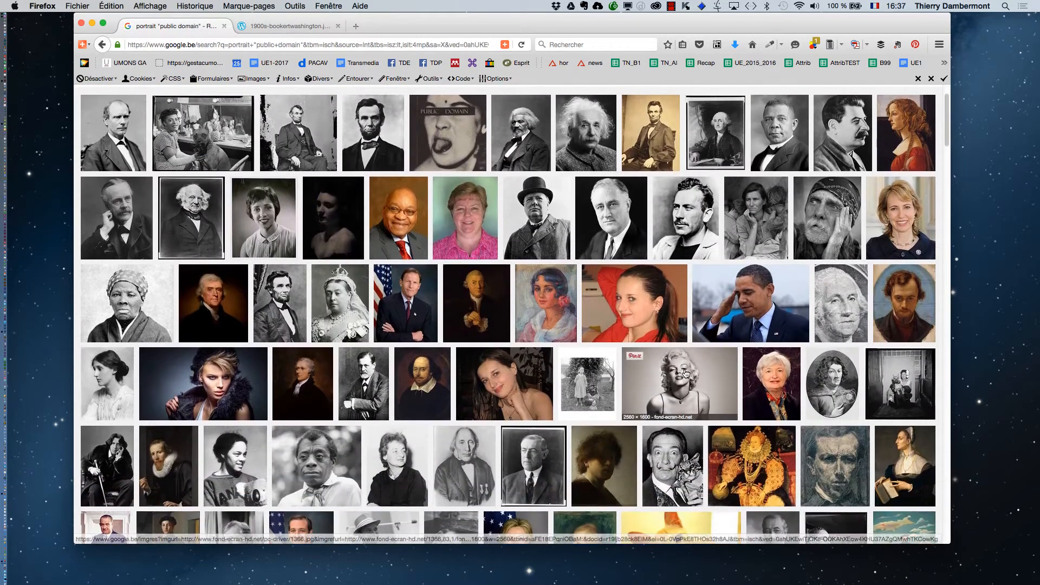
{"action": "scroll", "coordinate": [683, 372], "scroll_direction": "down", "scroll_amount": 2}
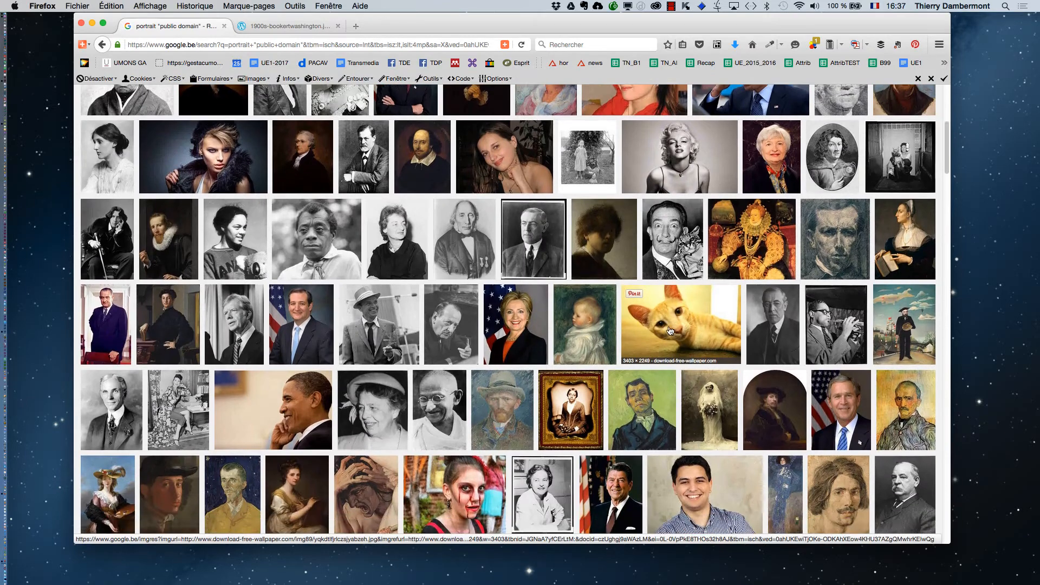
{"action": "left_click", "coordinate": [670, 331], "text": "super"}
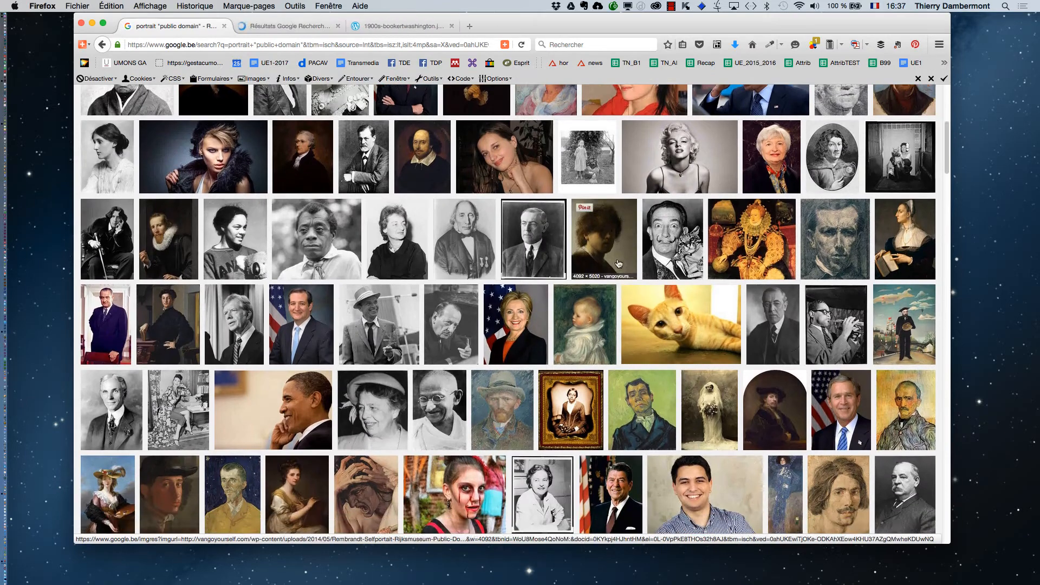
{"action": "left_click", "coordinate": [270, 28]}
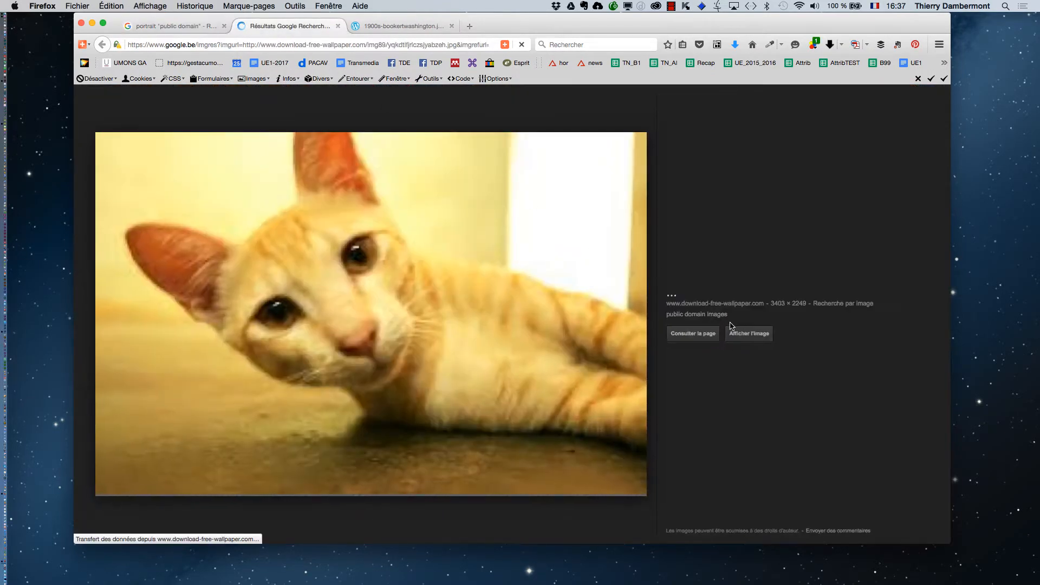
{"action": "left_click", "coordinate": [765, 345]}
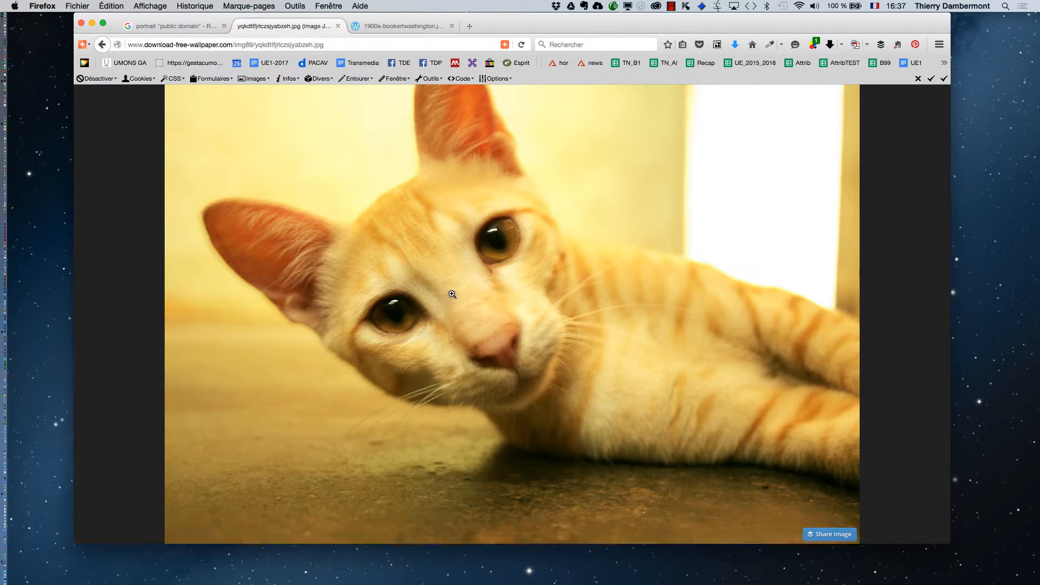
Step: Save the cat image as yqkdtlfjrlczsjyabzeh.jpg in the historique folder
{"action": "right_click", "coordinate": [454, 293]}
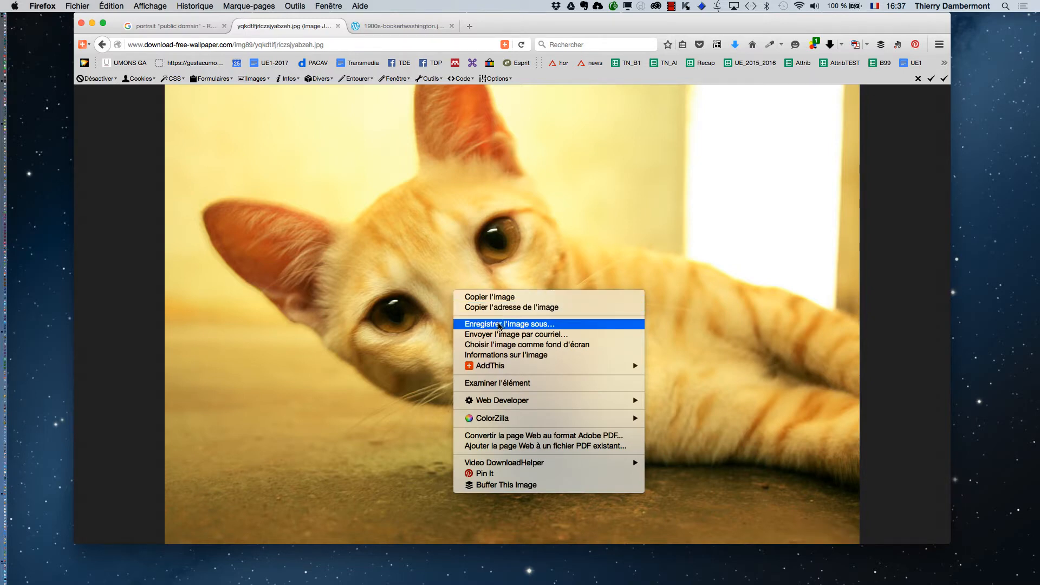
{"action": "left_click", "coordinate": [498, 324]}
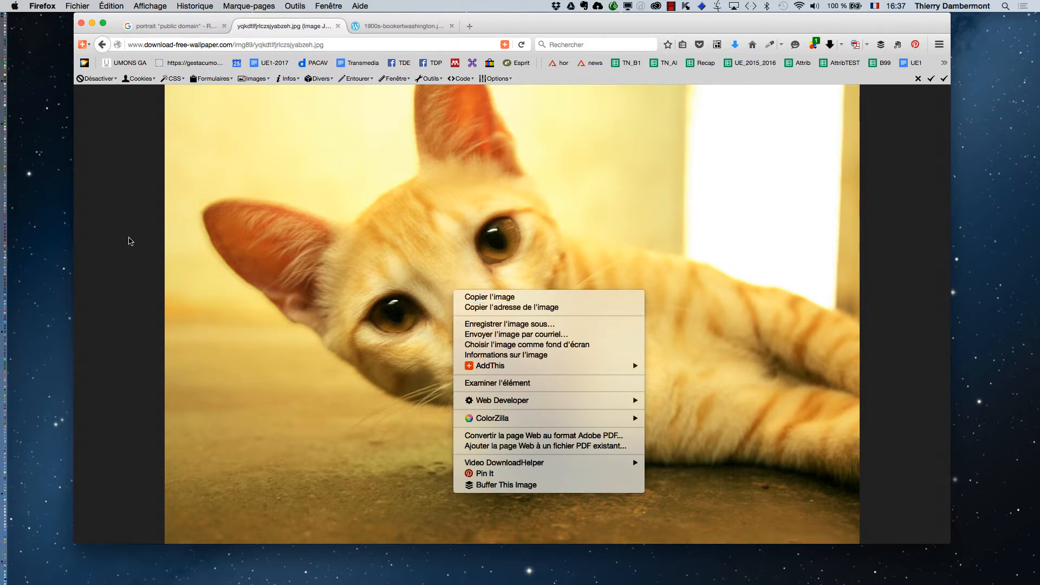
{"action": "right_click", "coordinate": [479, 295]}
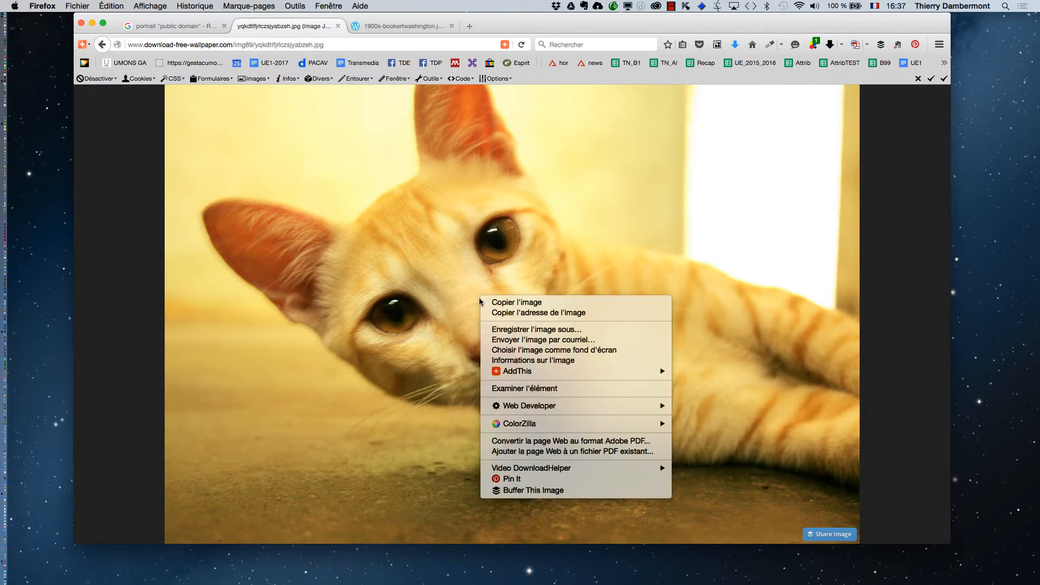
{"action": "left_click", "coordinate": [519, 331]}
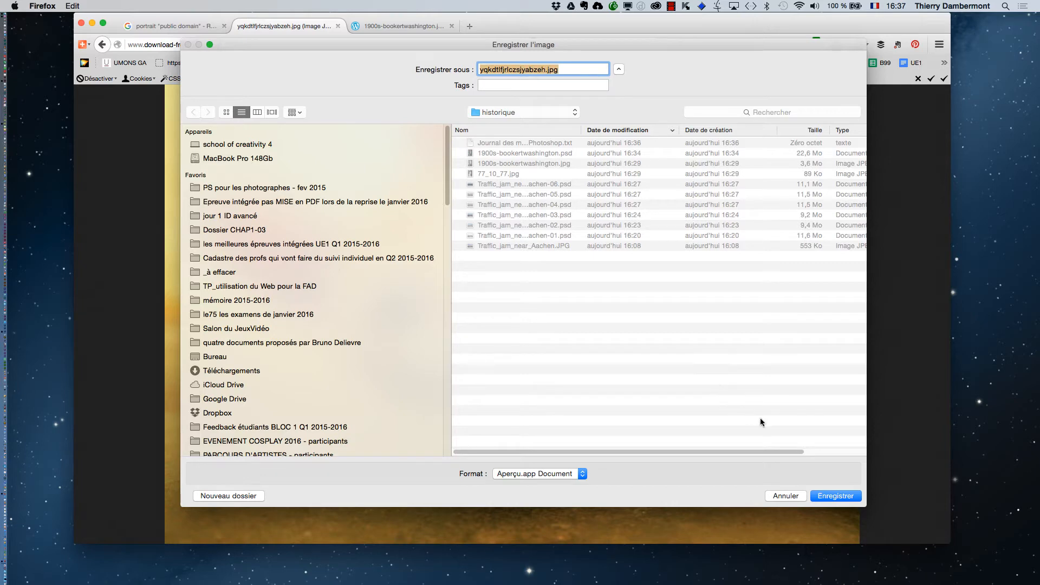
{"action": "left_click", "coordinate": [836, 493]}
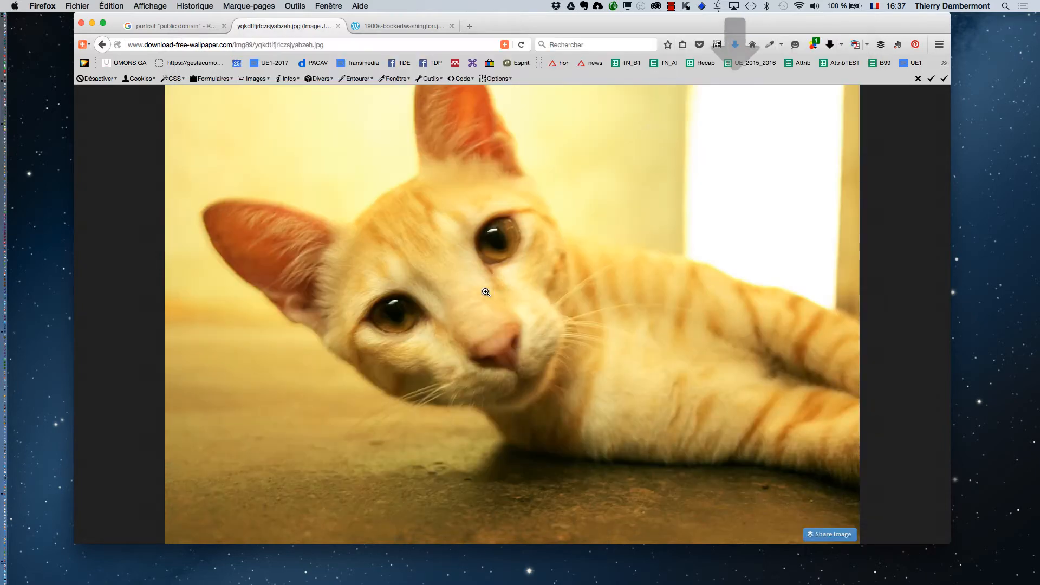
Step: Switch back to Photoshop, hide the other applications, and open yqkdtlfjrlczsjyabzeh.jpg from the historique folder
{"action": "key", "text": "super+Tab"}
{"action": "key", "text": "super+Tab"}
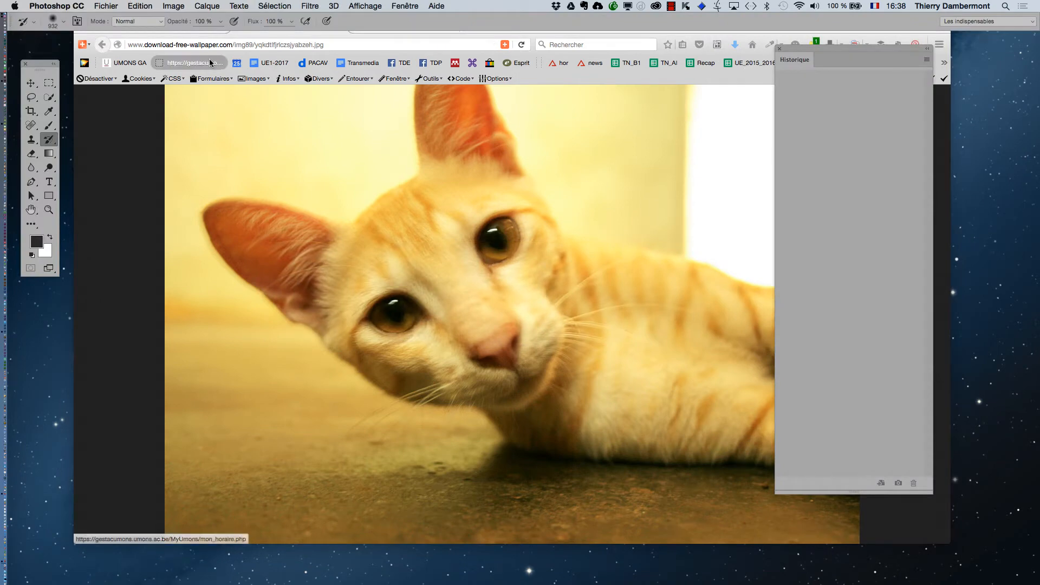
{"action": "key", "text": "super+alt+h"}
{"action": "left_click", "coordinate": [106, 6]}
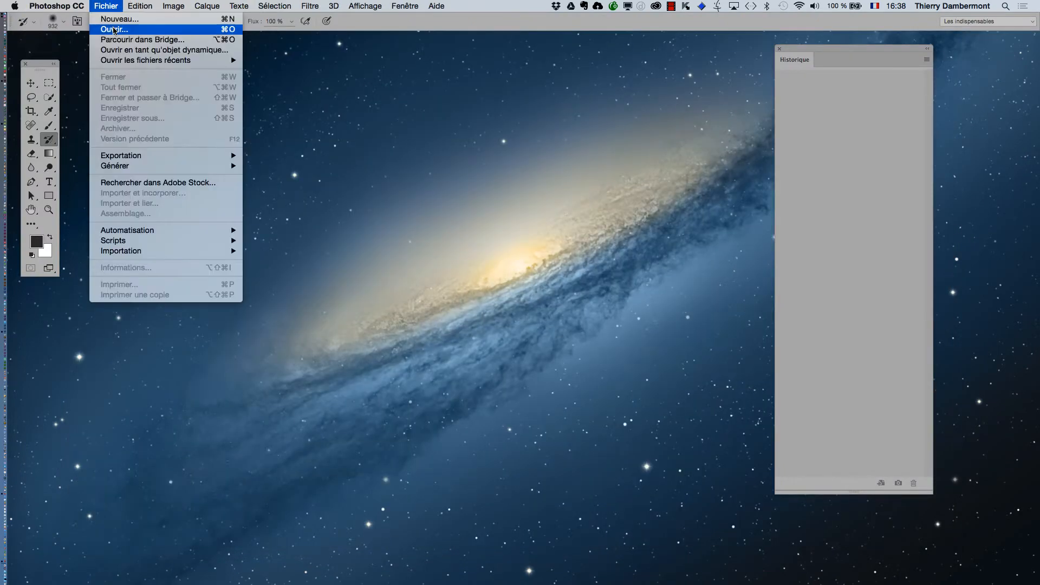
{"action": "key", "text": "super+o"}
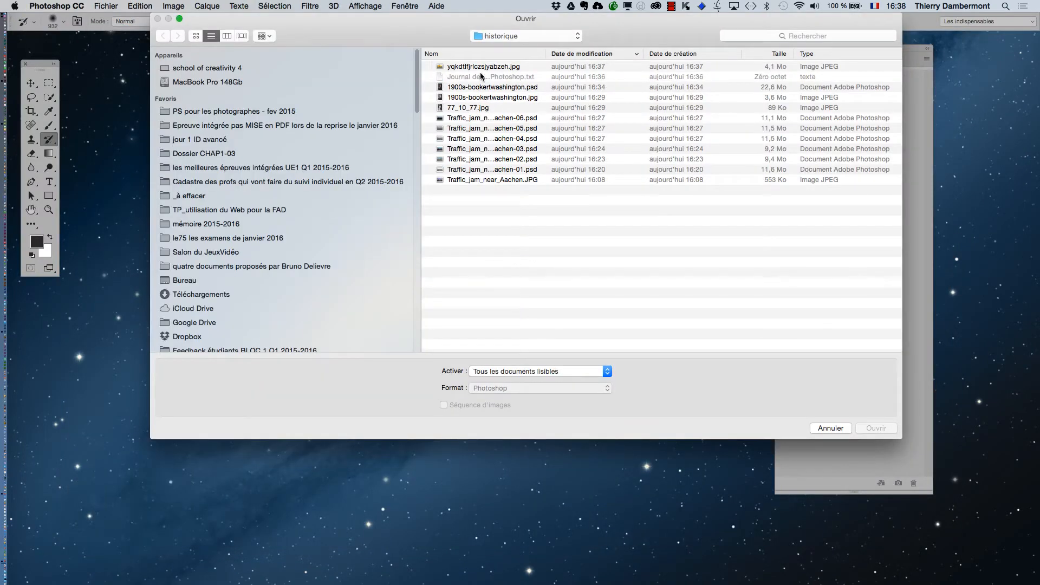
{"action": "left_click", "coordinate": [482, 68]}
{"action": "left_click", "coordinate": [876, 428]}
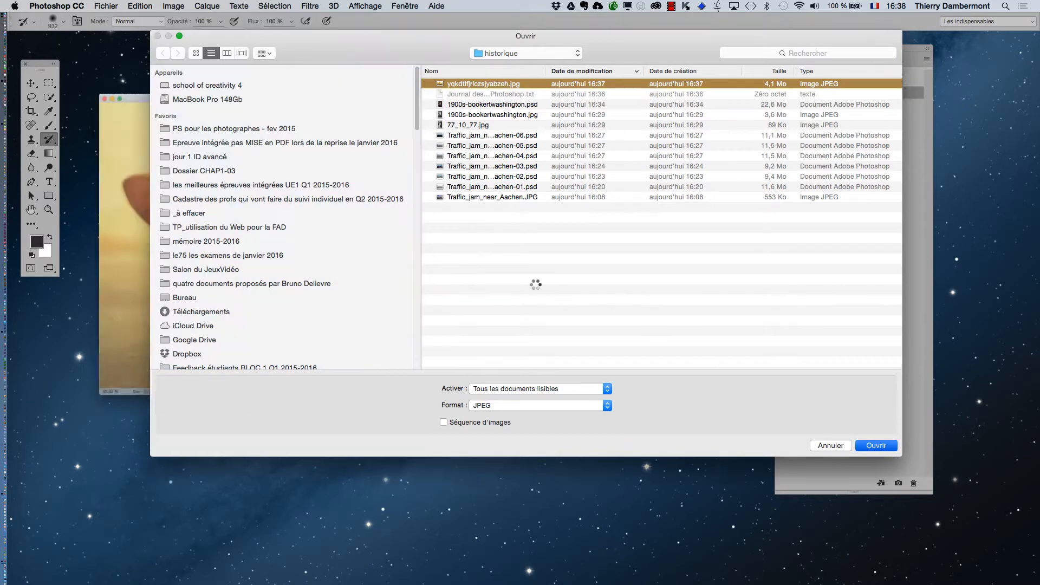
Step: Display the cat image in full screen mode with the menu bar and position it clear of the history panel
{"action": "key", "text": "f"}
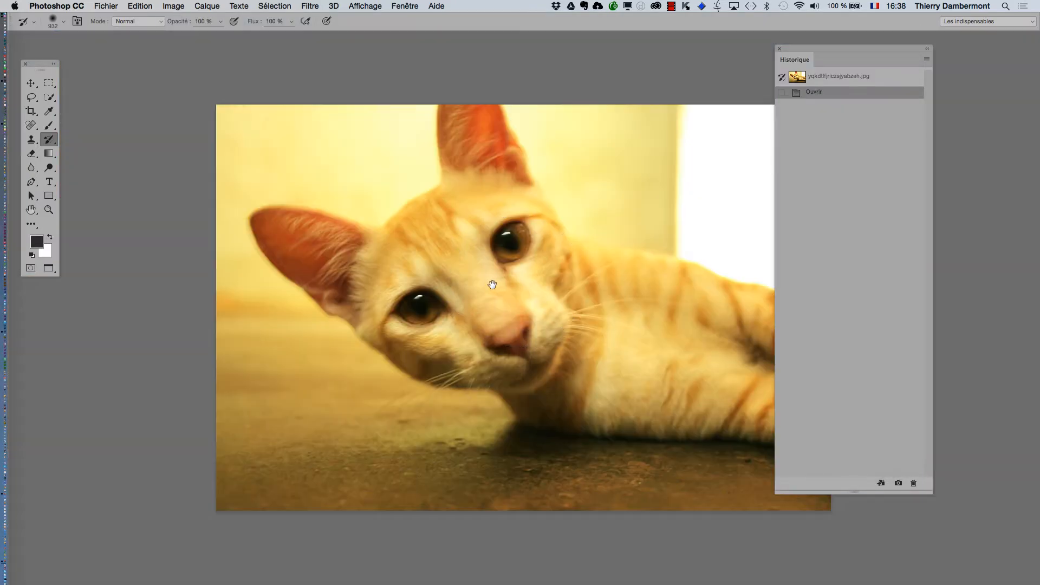
{"action": "left_click_drag", "start_coordinate": [489, 284], "coordinate": [333, 267]}
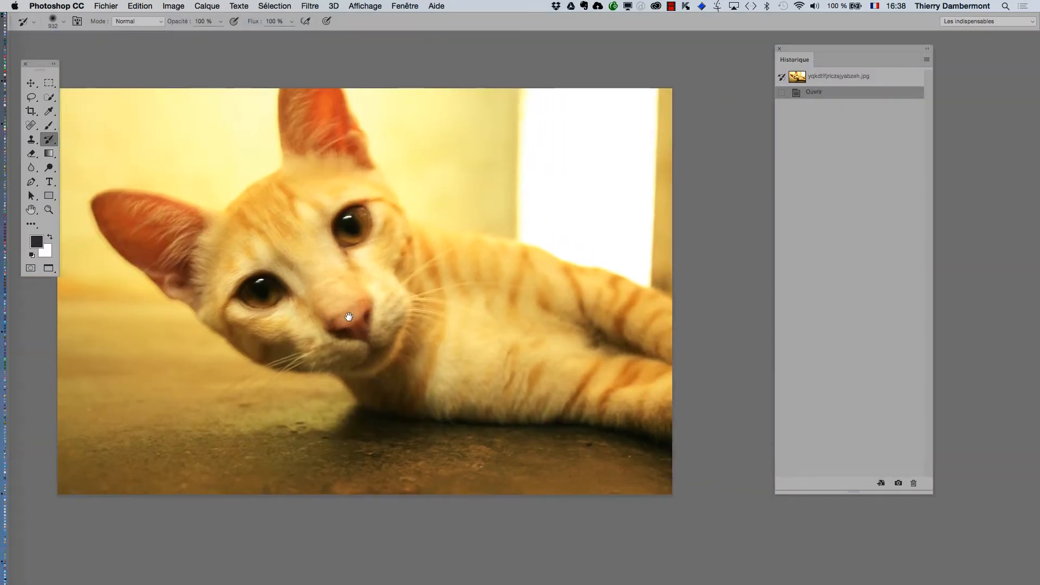
{"action": "left_click_drag", "start_coordinate": [349, 316], "coordinate": [378, 320]}
Step: Add a Curves adjustment layer above the cat image
{"action": "left_click", "coordinate": [176, 6]}
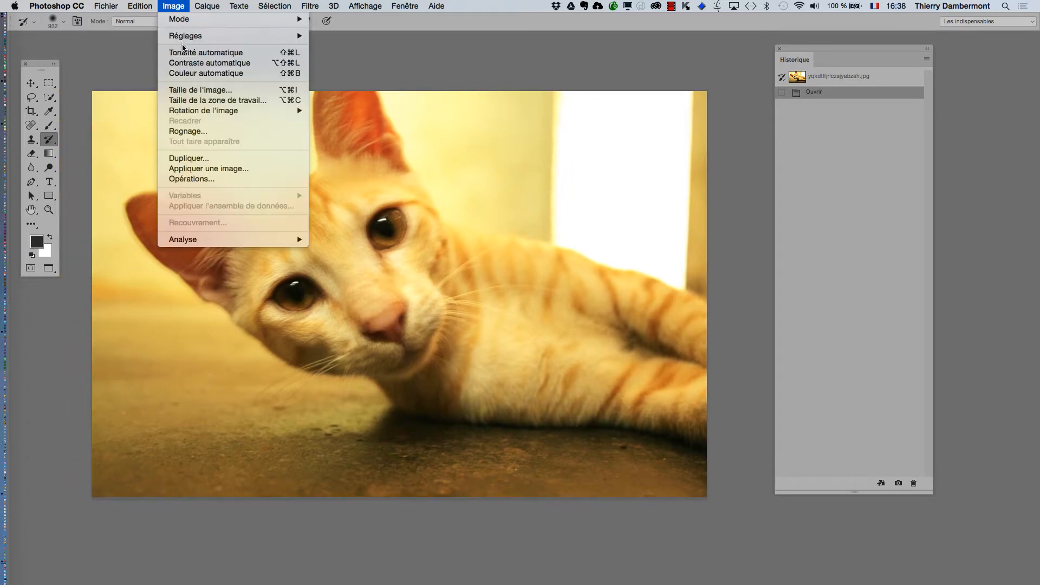
{"action": "mouse_move", "coordinate": [190, 36]}
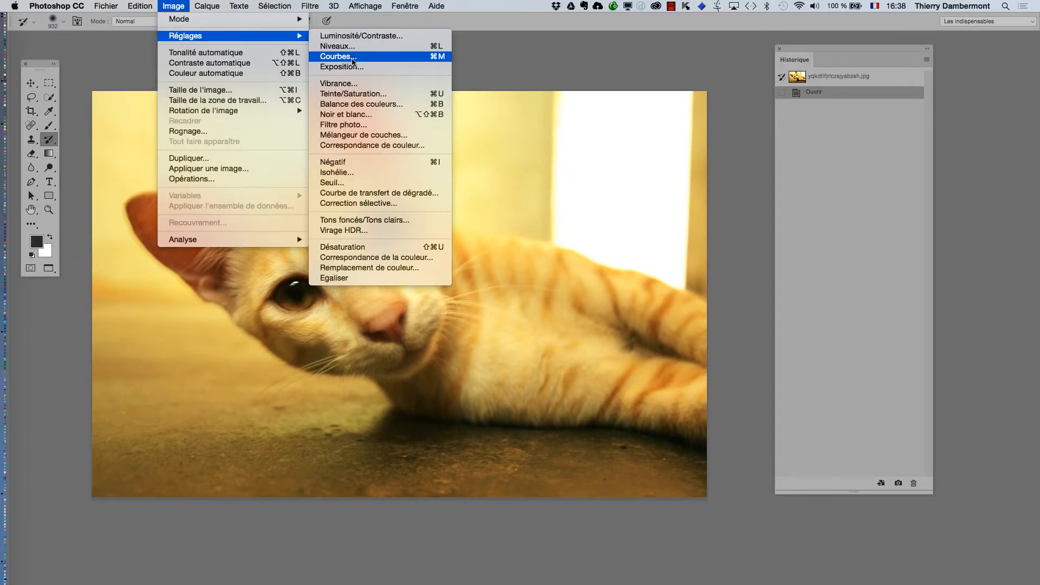
{"action": "mouse_move", "coordinate": [198, 5]}
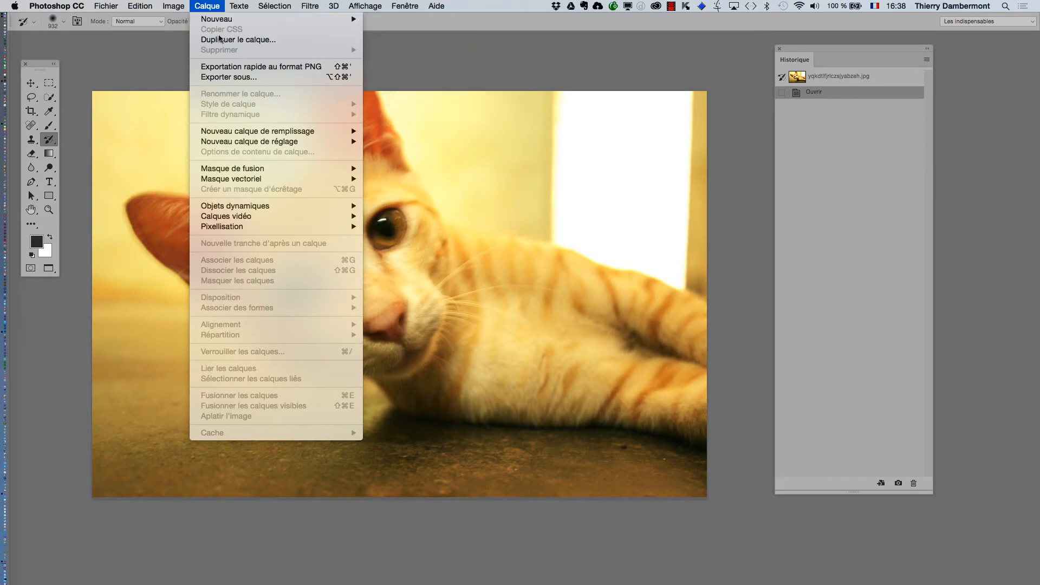
{"action": "mouse_move", "coordinate": [335, 145]}
{"action": "left_click", "coordinate": [392, 161]}
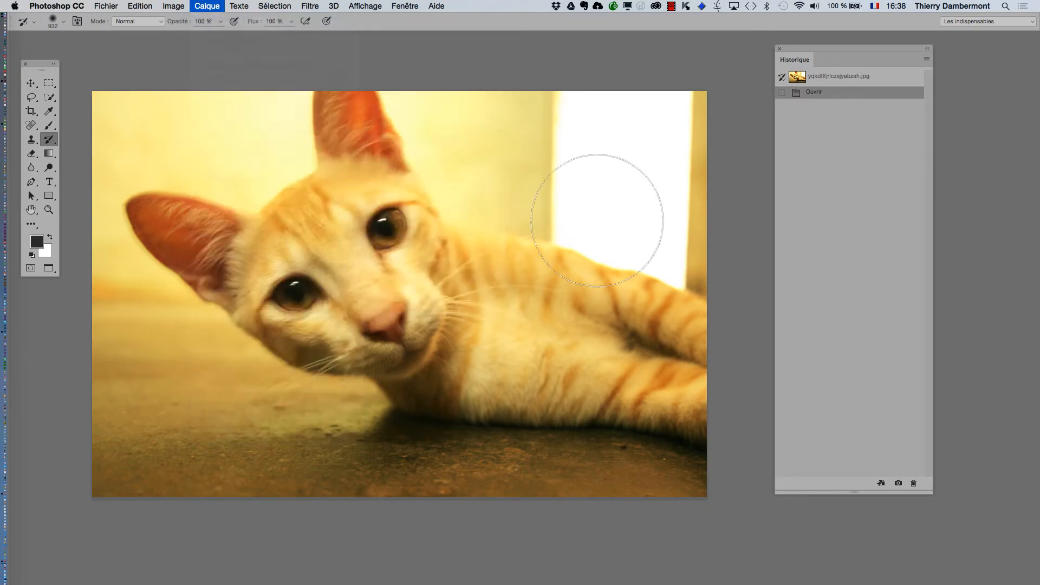
{"action": "left_click", "coordinate": [688, 177]}
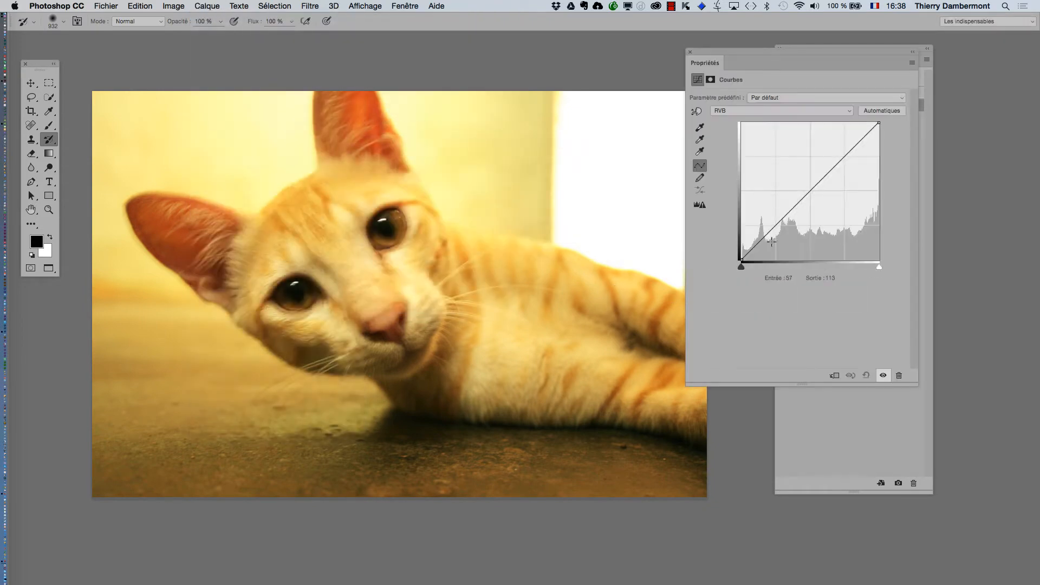
Step: Correct the colour cast by sampling a neutral grey point in the cat image with the Curves grey-point eyedropper
{"action": "left_click", "coordinate": [699, 142]}
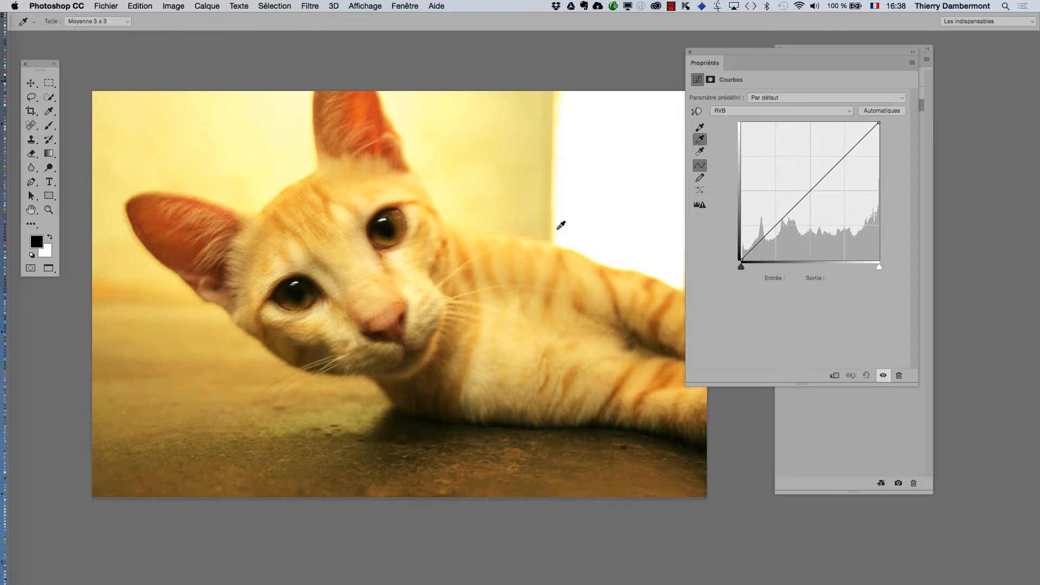
{"action": "left_click_drag", "start_coordinate": [493, 216], "coordinate": [409, 355]}
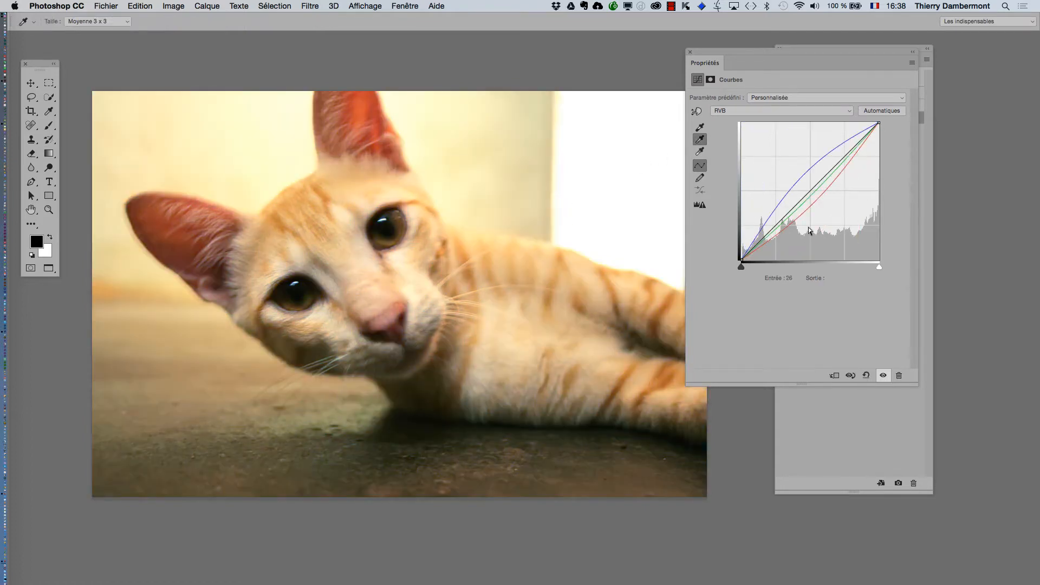
{"action": "left_click_drag", "start_coordinate": [718, 54], "coordinate": [660, 153]}
Step: Show and enlarge the Calques panel, and compare the image with and without the Courbes 1 layer
{"action": "left_click", "coordinate": [417, 5]}
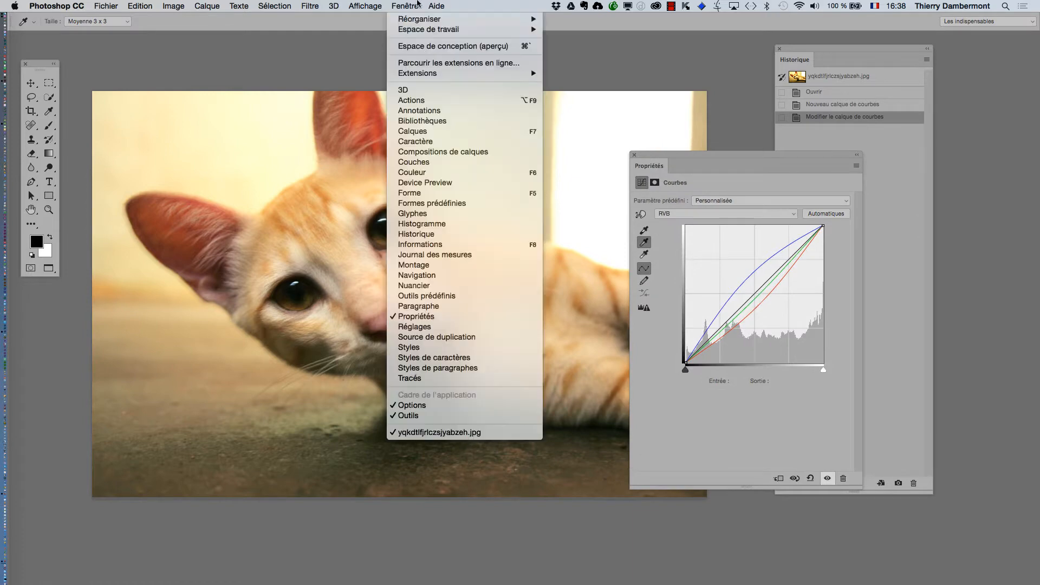
{"action": "left_click", "coordinate": [425, 132]}
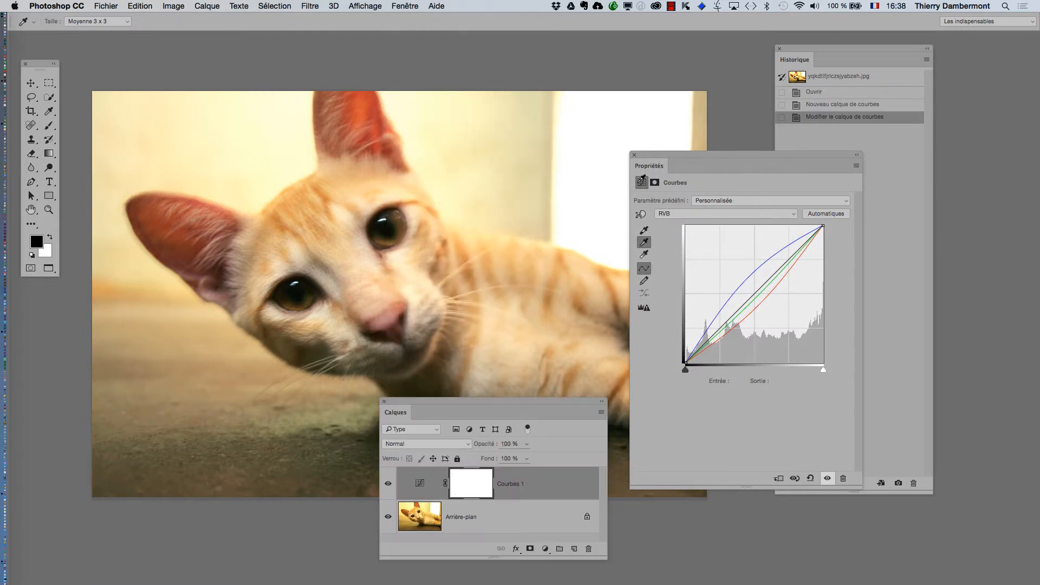
{"action": "left_click_drag", "start_coordinate": [434, 404], "coordinate": [631, 51]}
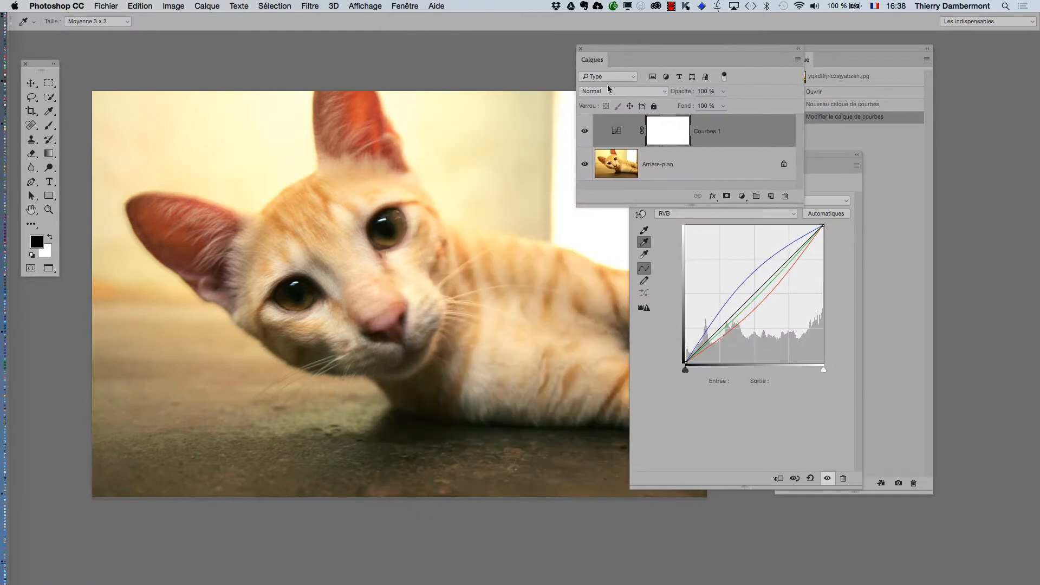
{"action": "left_click_drag", "start_coordinate": [802, 204], "coordinate": [814, 252]}
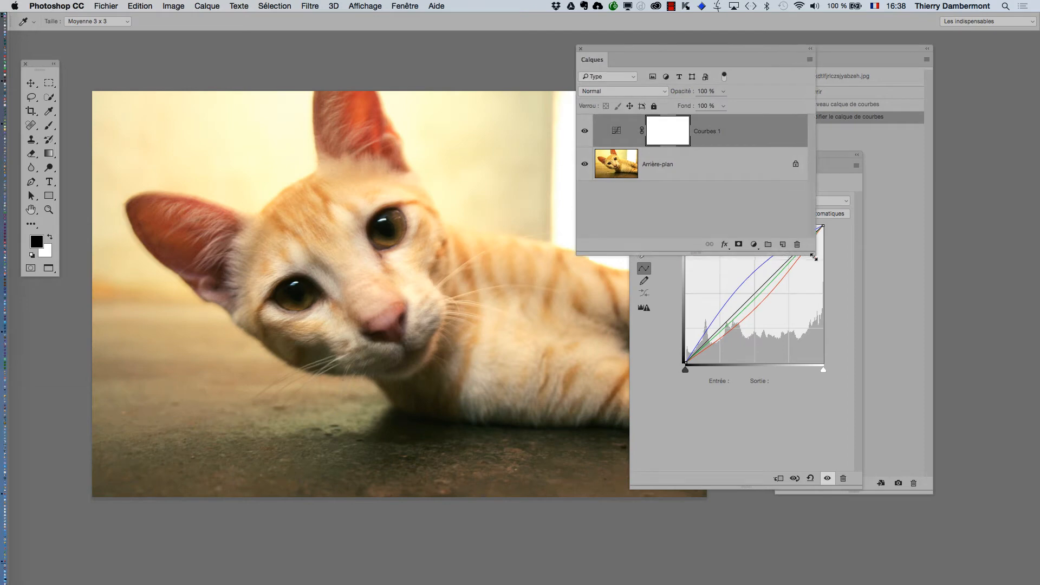
{"action": "left_click", "coordinate": [583, 131]}
{"action": "left_click", "coordinate": [583, 132]}
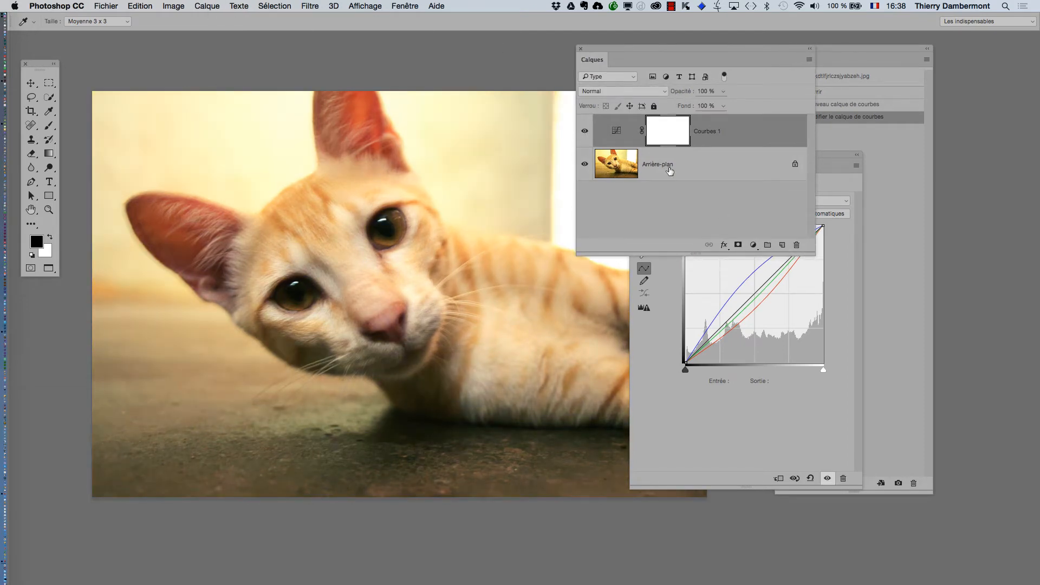
Step: Rearrange the Calques, Historique and Propriétés panels as separate floating panels, and toggle Courbes 1 off and on to compare
{"action": "left_click_drag", "start_coordinate": [697, 57], "coordinate": [854, 52]}
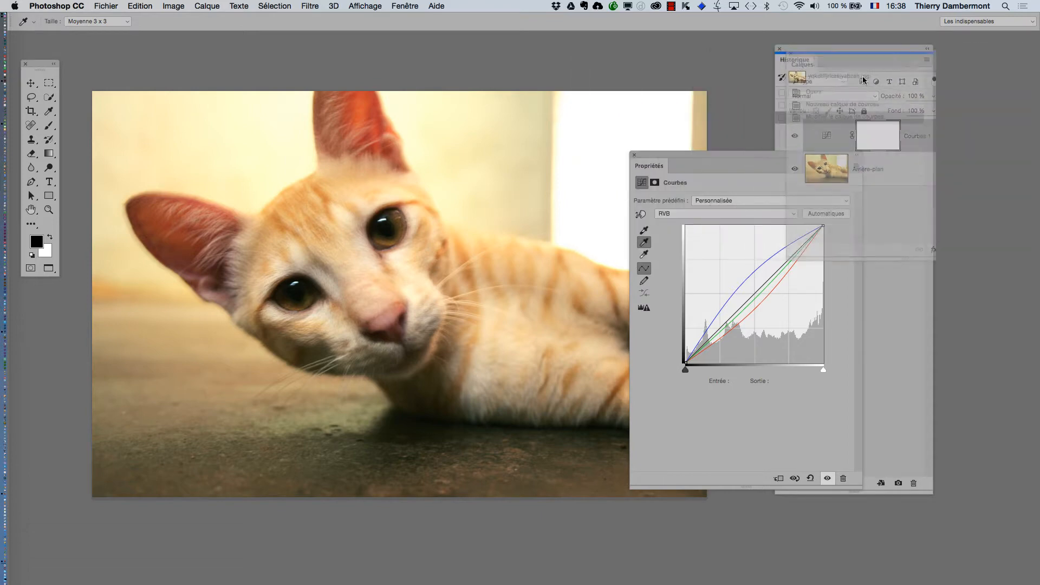
{"action": "left_click_drag", "start_coordinate": [698, 155], "coordinate": [605, 113]}
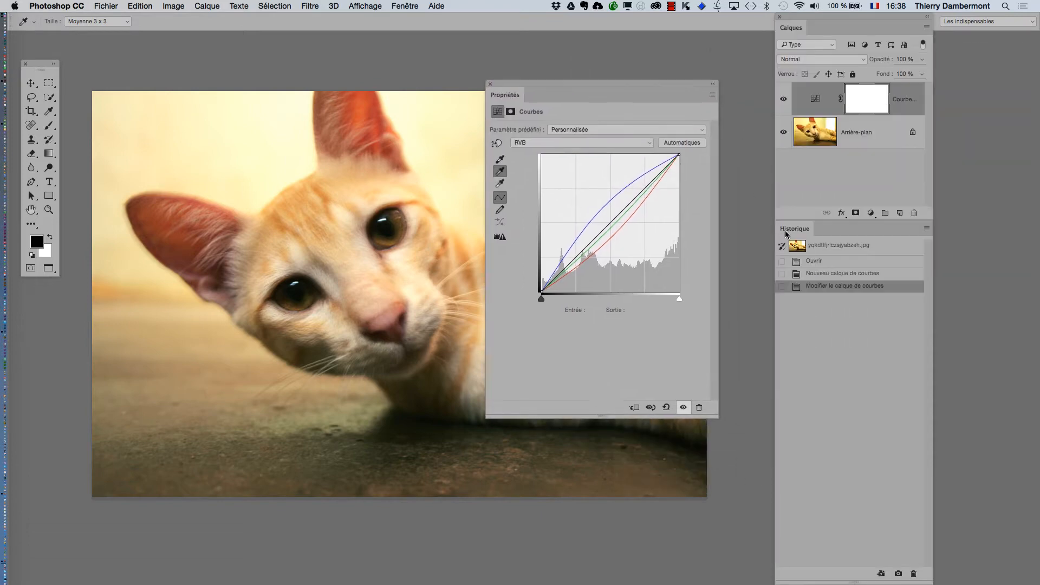
{"action": "left_click_drag", "start_coordinate": [786, 234], "coordinate": [843, 193]}
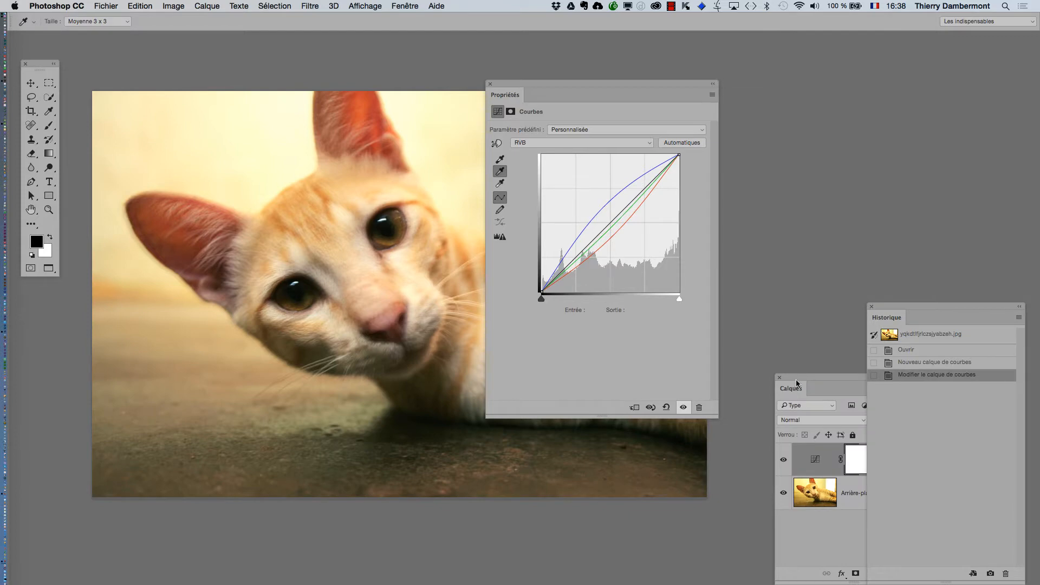
{"action": "left_click_drag", "start_coordinate": [796, 384], "coordinate": [774, 94]}
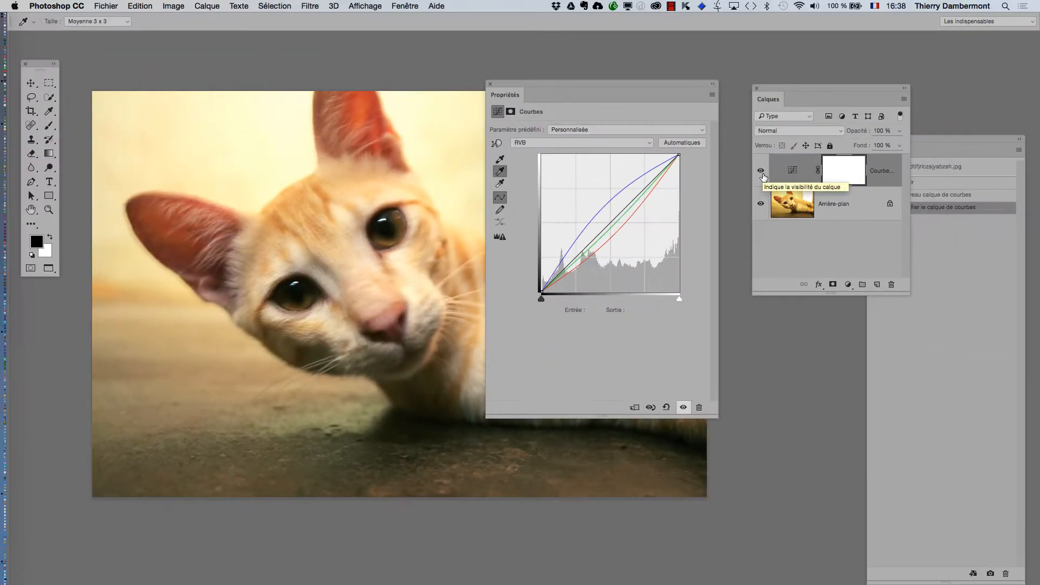
{"action": "left_click", "coordinate": [762, 174]}
{"action": "left_click", "coordinate": [762, 174]}
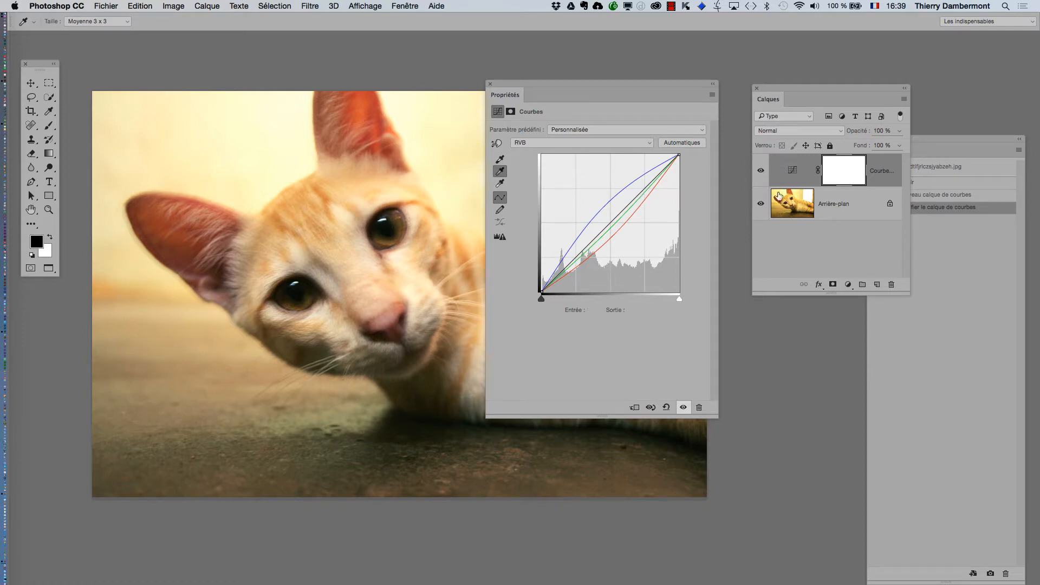
Step: Add a second Curves adjustment layer above Courbes 1 with the default settings
{"action": "left_click", "coordinate": [216, 5]}
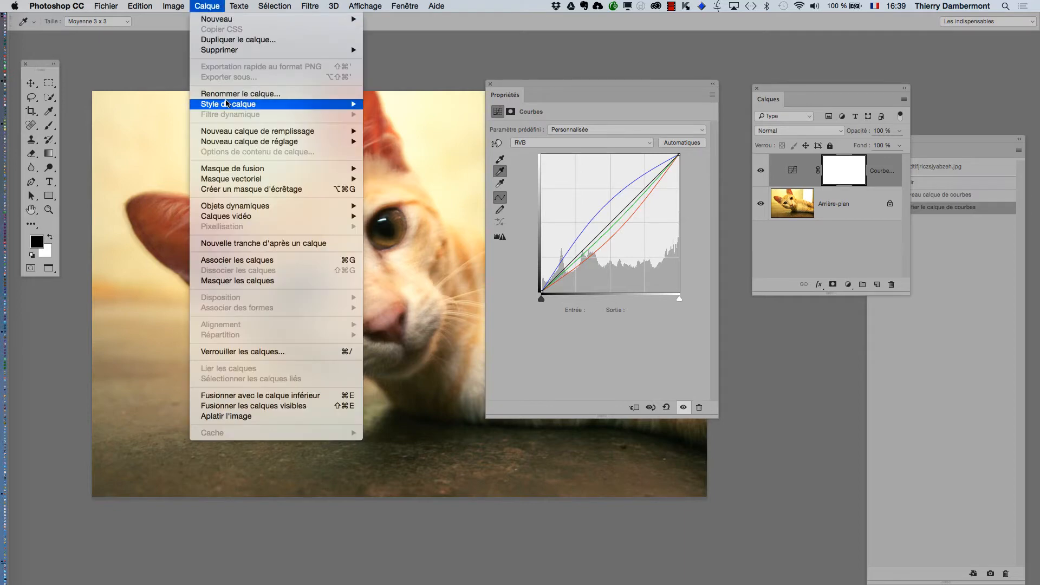
{"action": "mouse_move", "coordinate": [238, 140]}
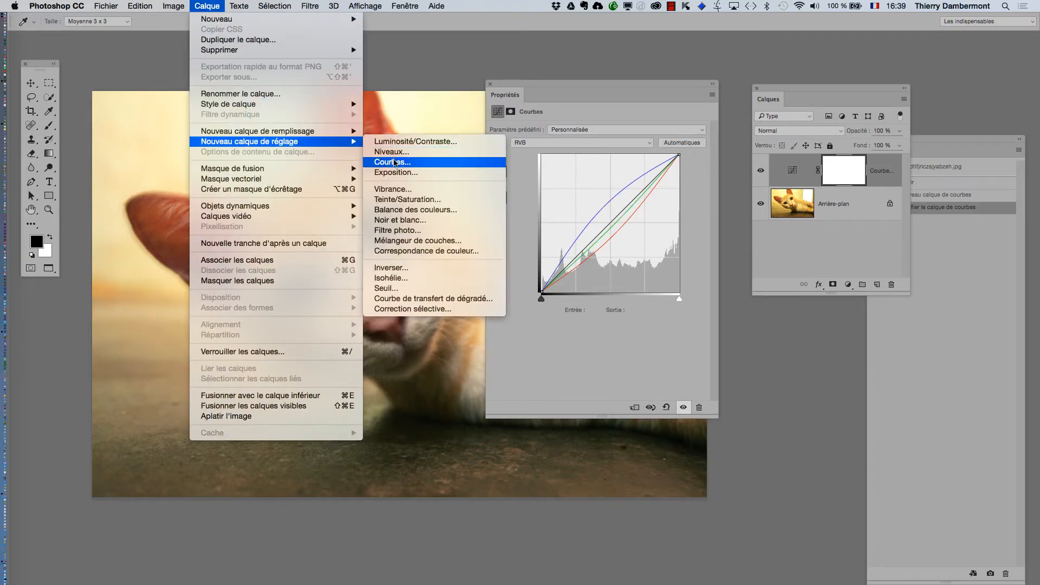
{"action": "left_click", "coordinate": [395, 160]}
{"action": "left_click", "coordinate": [679, 174]}
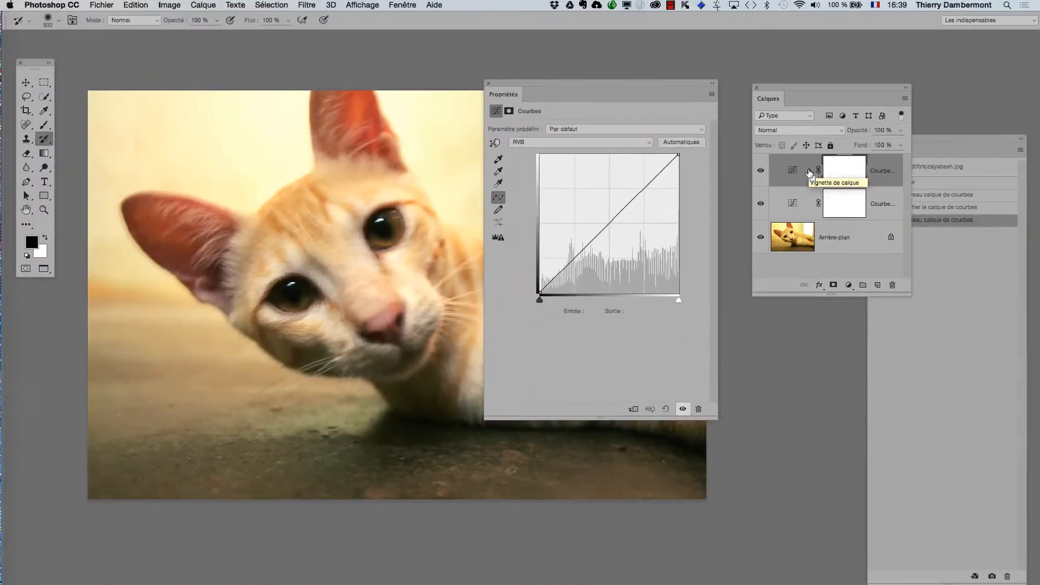
Step: Shape the second layer's RVB curve into a three-point contrast curve, with a shadow point at input 64, output 49
{"action": "left_click_drag", "start_coordinate": [638, 195], "coordinate": [597, 254]}
{"action": "left_click_drag", "start_coordinate": [642, 209], "coordinate": [642, 191]}
{"action": "left_click_drag", "start_coordinate": [578, 262], "coordinate": [576, 265]}
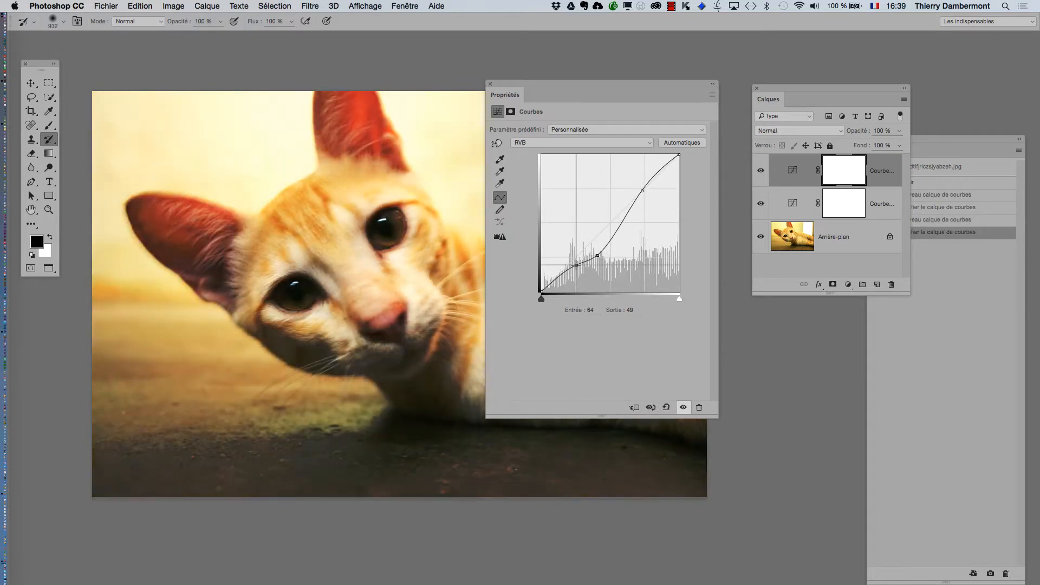
Step: Set the second Curves layer's blend mode to Luminosité and soften its curve with points at 104/84 and 191/177 (input/output)
{"action": "left_click", "coordinate": [801, 134]}
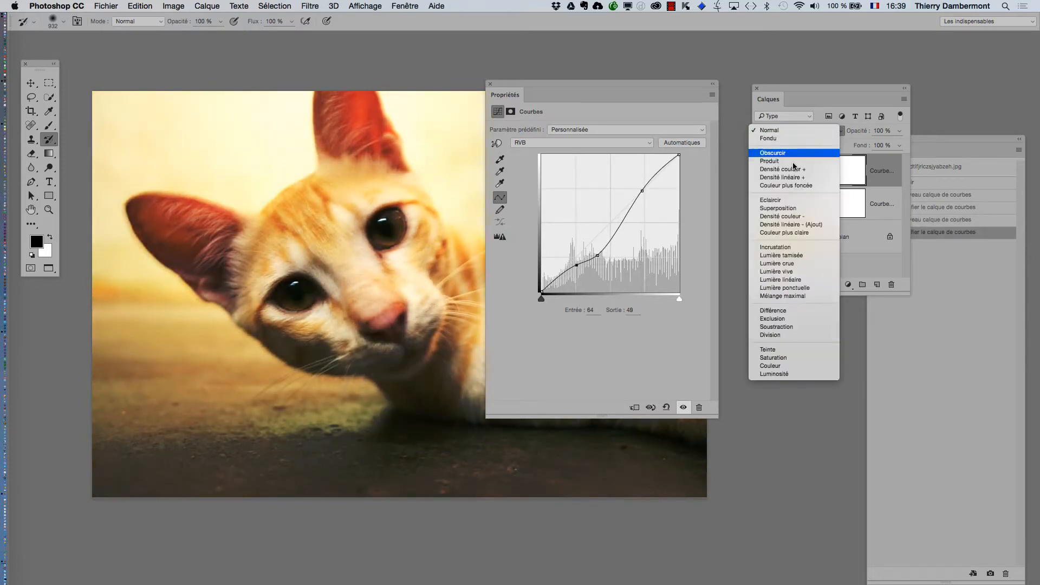
{"action": "left_click", "coordinate": [788, 372]}
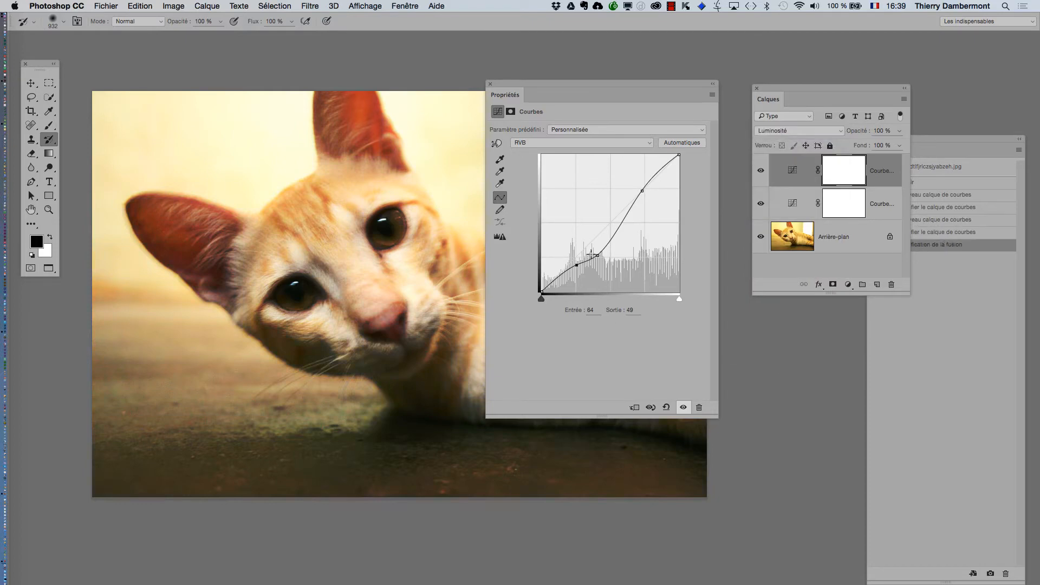
{"action": "left_click_drag", "start_coordinate": [596, 255], "coordinate": [597, 246]}
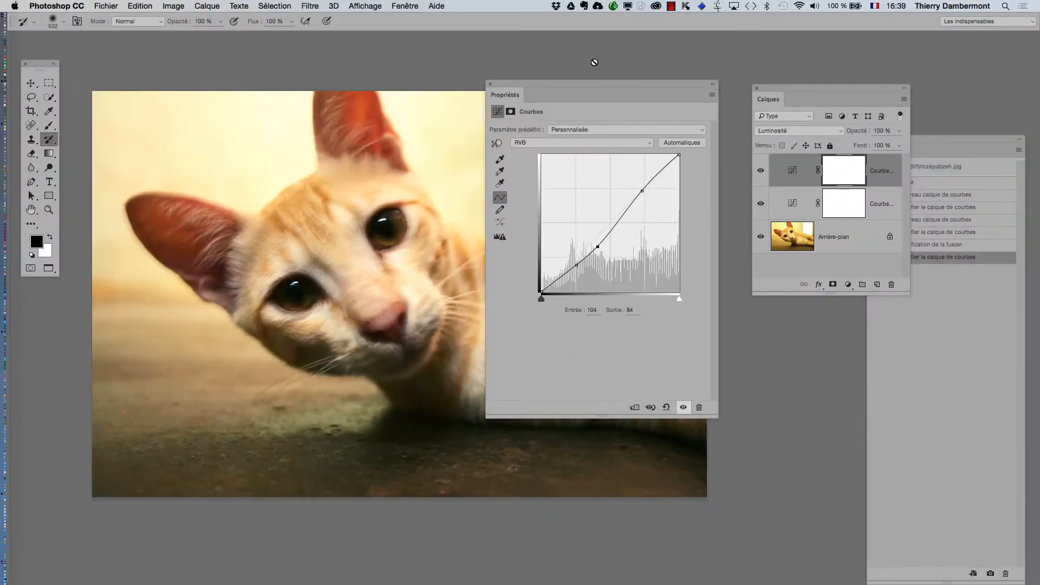
{"action": "left_click_drag", "start_coordinate": [587, 84], "coordinate": [724, 43]}
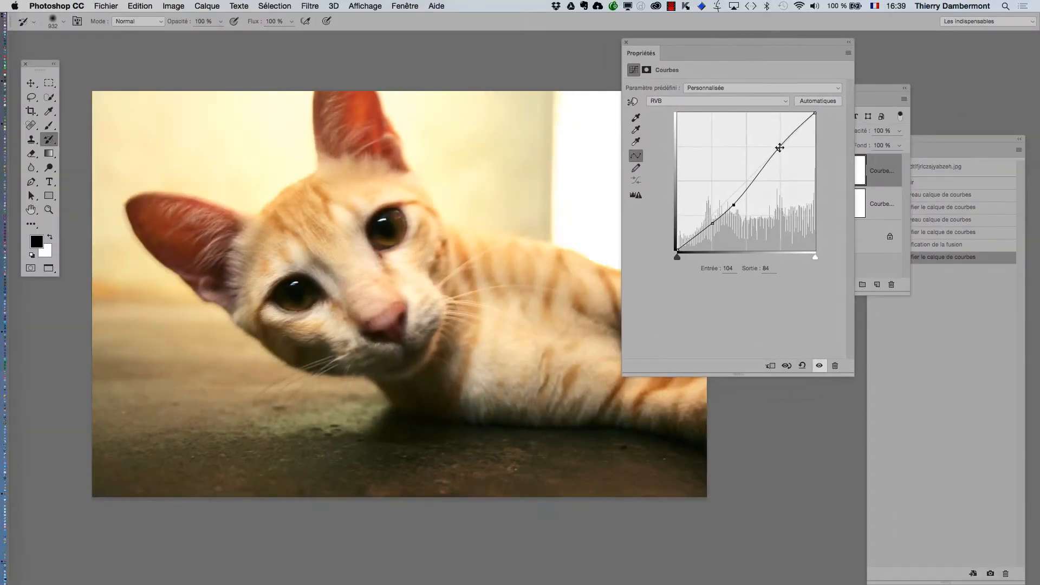
{"action": "left_click_drag", "start_coordinate": [779, 149], "coordinate": [781, 154]}
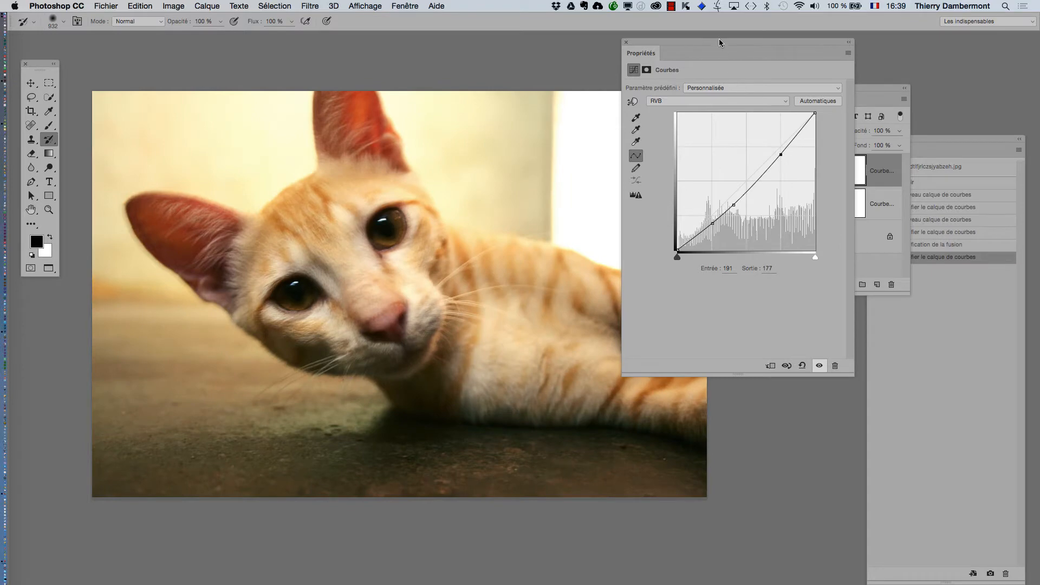
Step: Compare the image with and without the Curves adjustment layers, keeping the Propriétés panel clear of the picture
{"action": "left_click_drag", "start_coordinate": [719, 42], "coordinate": [638, 268]}
{"action": "left_click", "coordinate": [760, 171]}
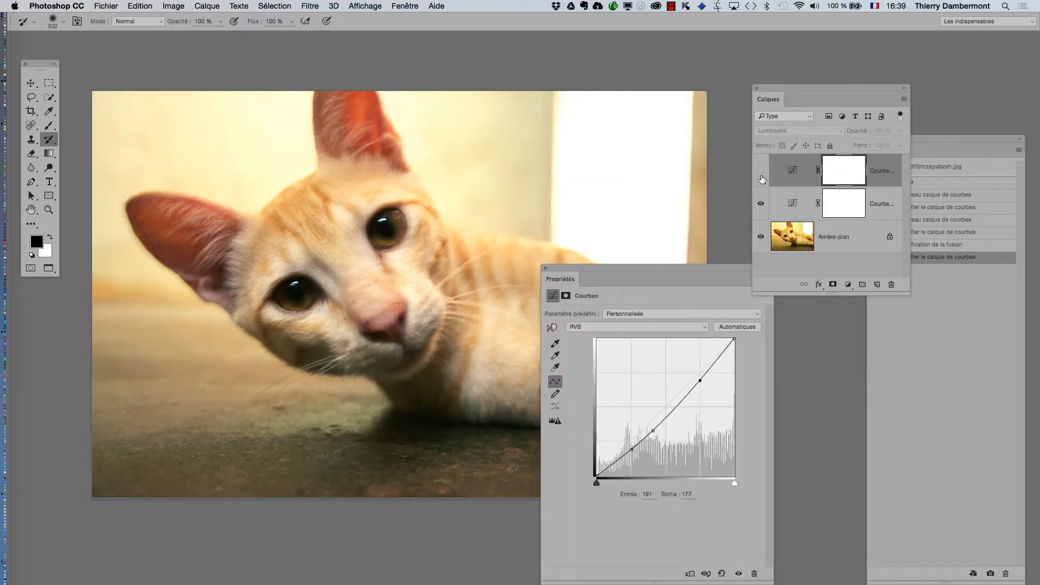
{"action": "left_click", "coordinate": [761, 174]}
{"action": "left_click", "coordinate": [760, 204]}
{"action": "left_click_drag", "start_coordinate": [629, 267], "coordinate": [765, 337]}
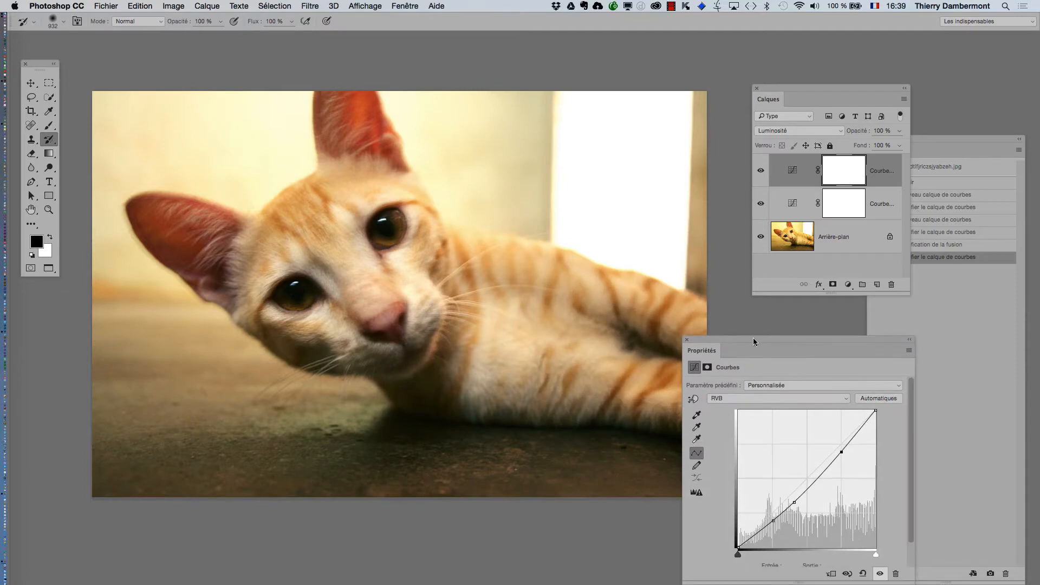
Step: Add a third Curves adjustment layer, Courbes 3, and enlarge the Calques panel to fit all layers
{"action": "left_click", "coordinate": [208, 6]}
{"action": "mouse_move", "coordinate": [244, 142]}
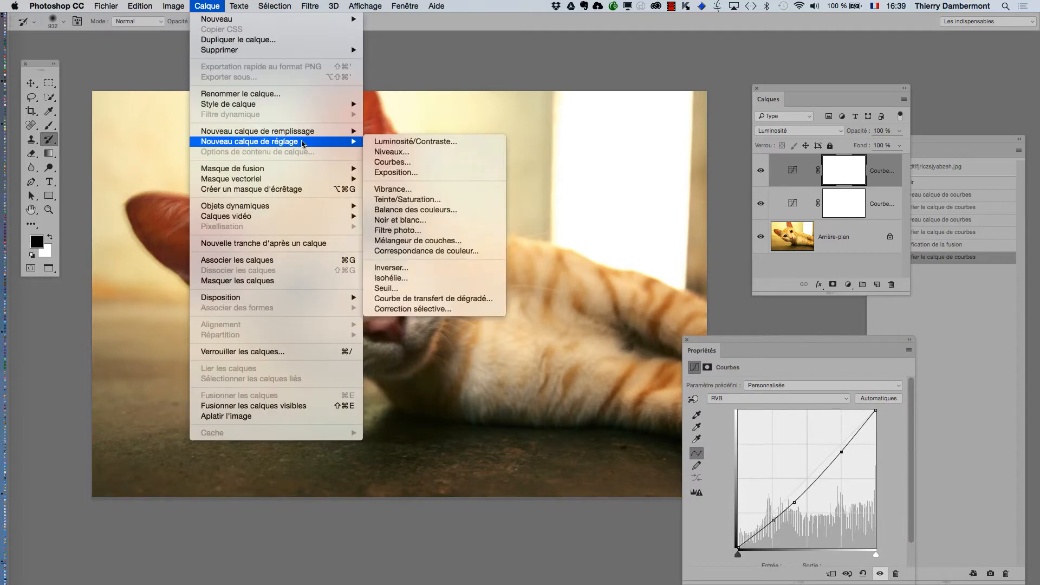
{"action": "left_click", "coordinate": [388, 162]}
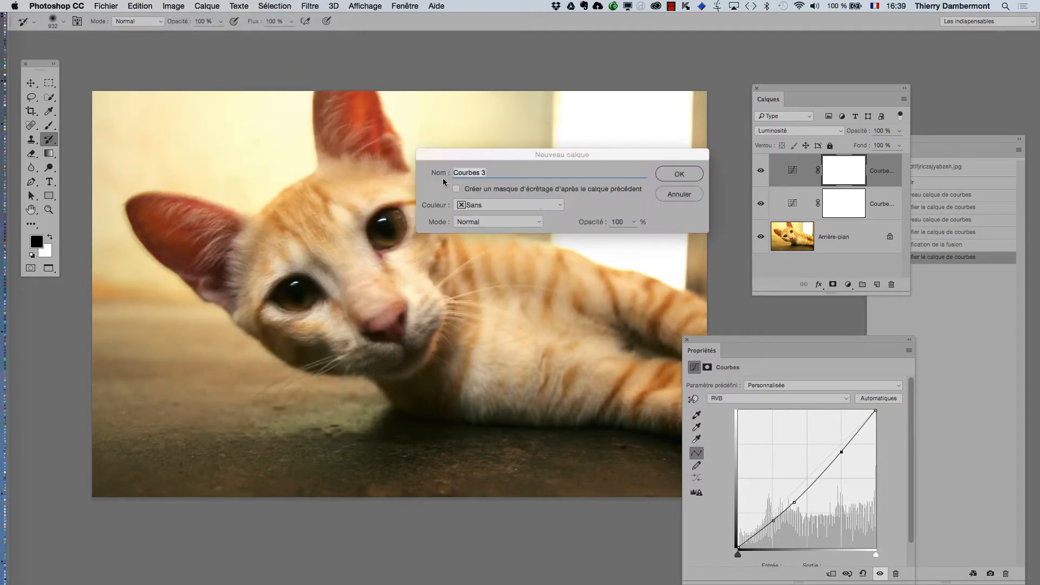
{"action": "left_click", "coordinate": [670, 174]}
{"action": "left_click_drag", "start_coordinate": [704, 341], "coordinate": [490, 99]}
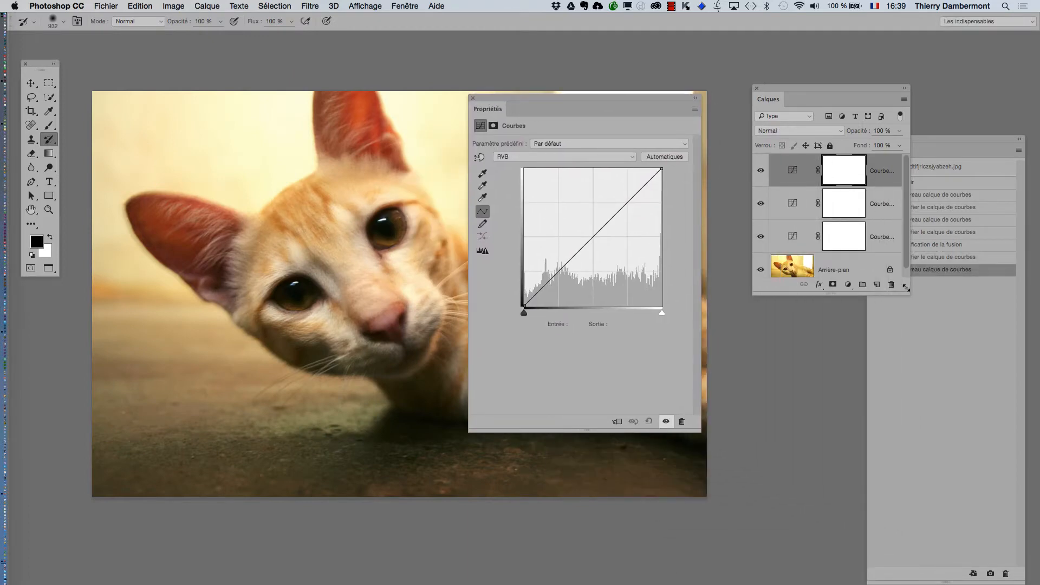
{"action": "left_click_drag", "start_coordinate": [905, 287], "coordinate": [1005, 362]}
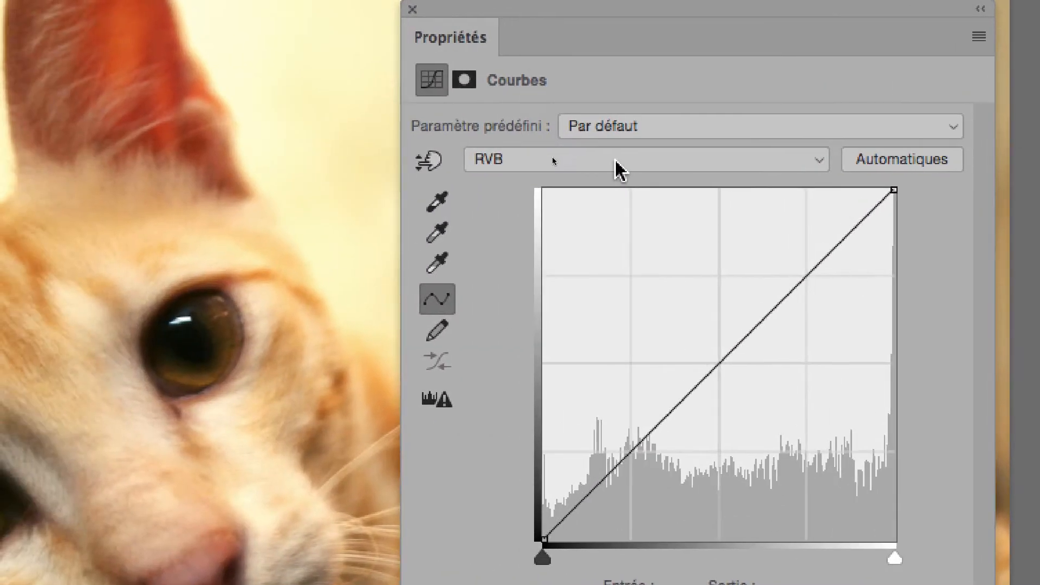
Step: Lower the midtones of the Vert channel curve in Courbes 3 with a point at input 127, output 99
{"action": "left_click", "coordinate": [551, 157]}
{"action": "left_click", "coordinate": [550, 166]}
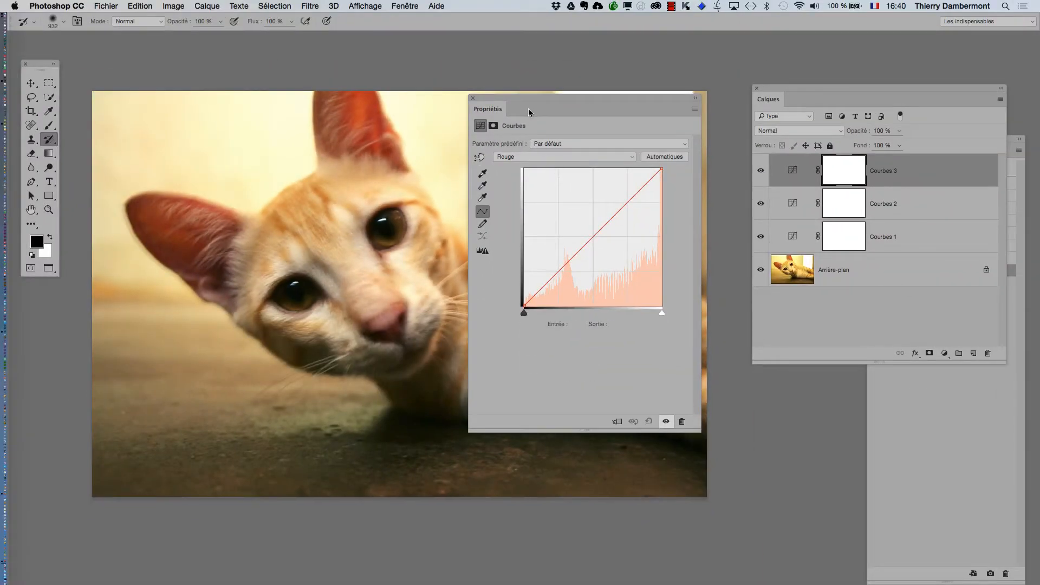
{"action": "left_click_drag", "start_coordinate": [528, 95], "coordinate": [662, 53]}
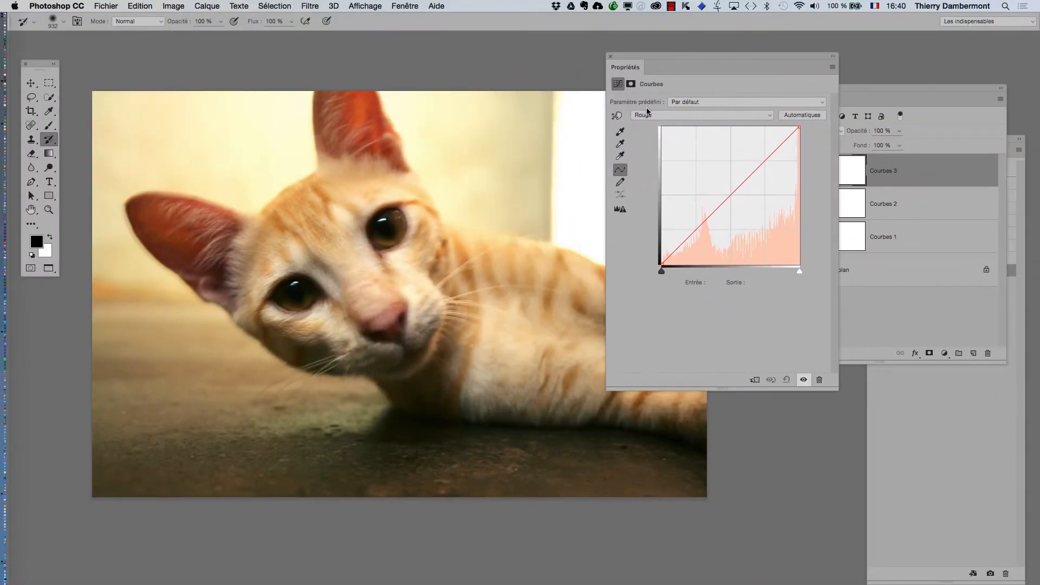
{"action": "left_click_drag", "start_coordinate": [719, 200], "coordinate": [729, 211]}
{"action": "left_click", "coordinate": [686, 117]}
{"action": "left_click", "coordinate": [685, 123]}
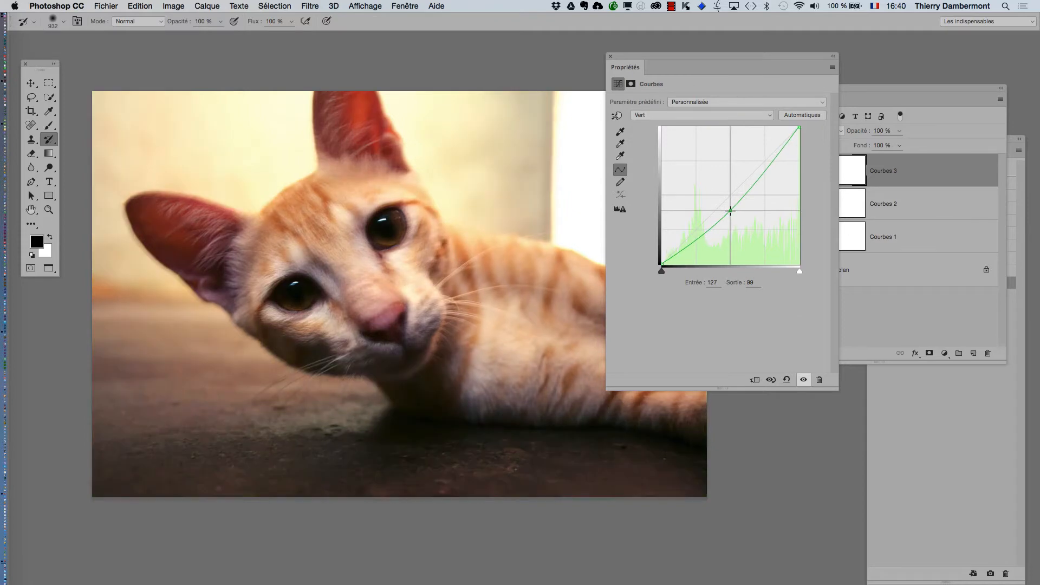
Step: Lower the midtones of the Bleu channel curve in Courbes 3 with a point at input 142, output 102
{"action": "left_click_drag", "start_coordinate": [695, 135], "coordinate": [737, 211]}
{"action": "left_click", "coordinate": [694, 114]}
{"action": "left_click", "coordinate": [704, 128]}
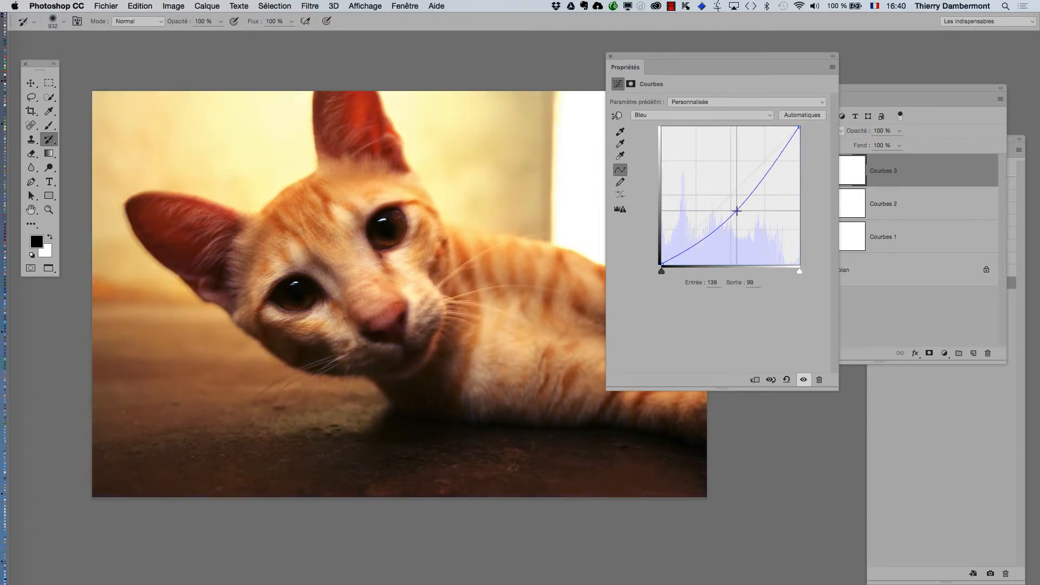
{"action": "left_click_drag", "start_coordinate": [736, 210], "coordinate": [738, 209]}
Step: Lower the midtones of the Rouge channel curve in Courbes 3 with a point at input 137, output 105
{"action": "left_click", "coordinate": [684, 117]}
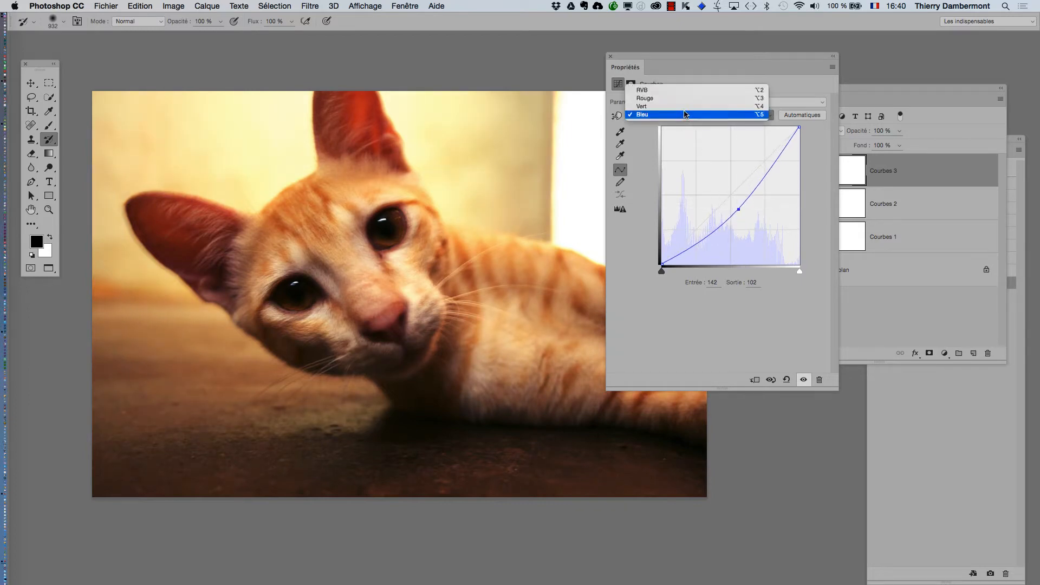
{"action": "left_click", "coordinate": [684, 108]}
{"action": "mouse_move", "coordinate": [742, 209]}
{"action": "left_mouse_down"}
{"action": "mouse_move", "coordinate": [747, 222]}
{"action": "mouse_move", "coordinate": [743, 208]}
{"action": "mouse_move", "coordinate": [735, 219]}
{"action": "mouse_move", "coordinate": [731, 187]}
{"action": "mouse_move", "coordinate": [736, 207]}
{"action": "left_mouse_up"}
{"action": "left_click", "coordinate": [679, 115]}
{"action": "left_click", "coordinate": [679, 106]}
Step: Move the Vert channel's curve point to input 154, output 104, and switch back to the Bleu channel
{"action": "left_click", "coordinate": [678, 118]}
{"action": "left_click", "coordinate": [679, 125]}
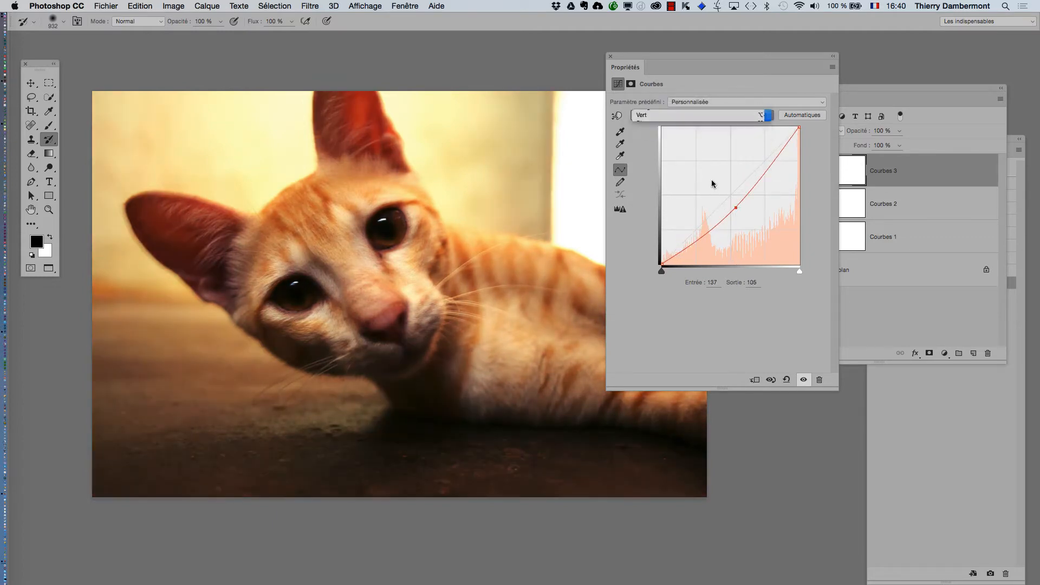
{"action": "mouse_move", "coordinate": [740, 201]}
{"action": "left_mouse_down"}
{"action": "mouse_move", "coordinate": [741, 175]}
{"action": "mouse_move", "coordinate": [748, 215]}
{"action": "left_mouse_up"}
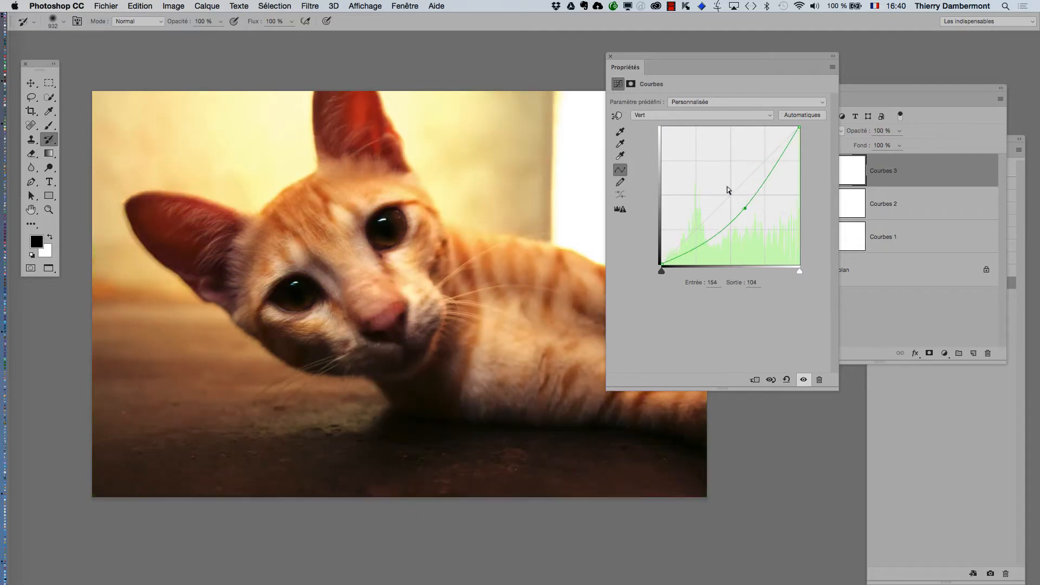
{"action": "left_click", "coordinate": [674, 117]}
{"action": "left_click", "coordinate": [672, 124]}
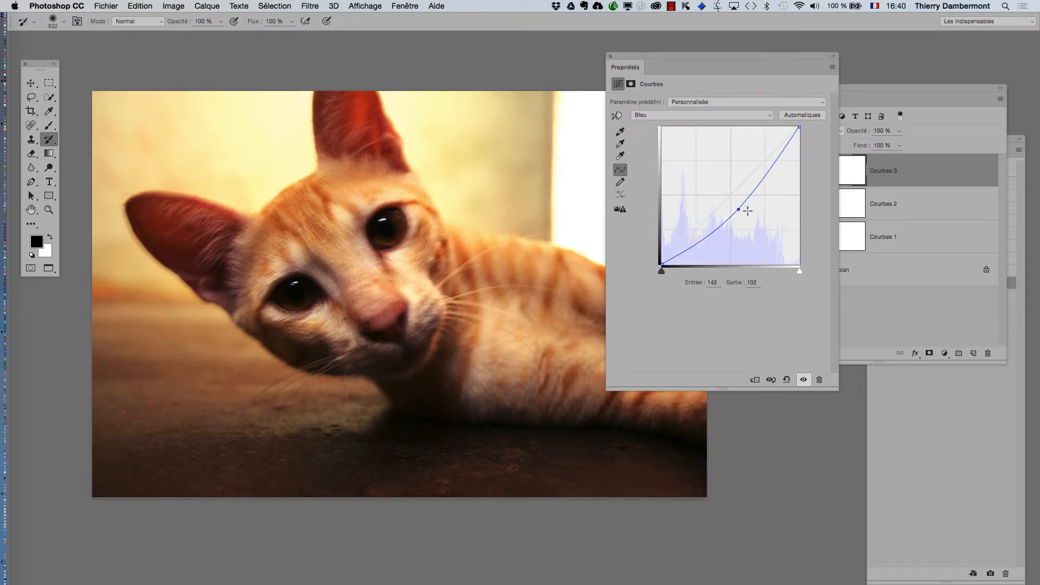
Step: Raise the Bleu curve's midtone point in Courbes 3 to input 128, output 147, and readjust the Rouge channel's midtone point
{"action": "left_click_drag", "start_coordinate": [737, 209], "coordinate": [731, 185]}
{"action": "left_click", "coordinate": [690, 116]}
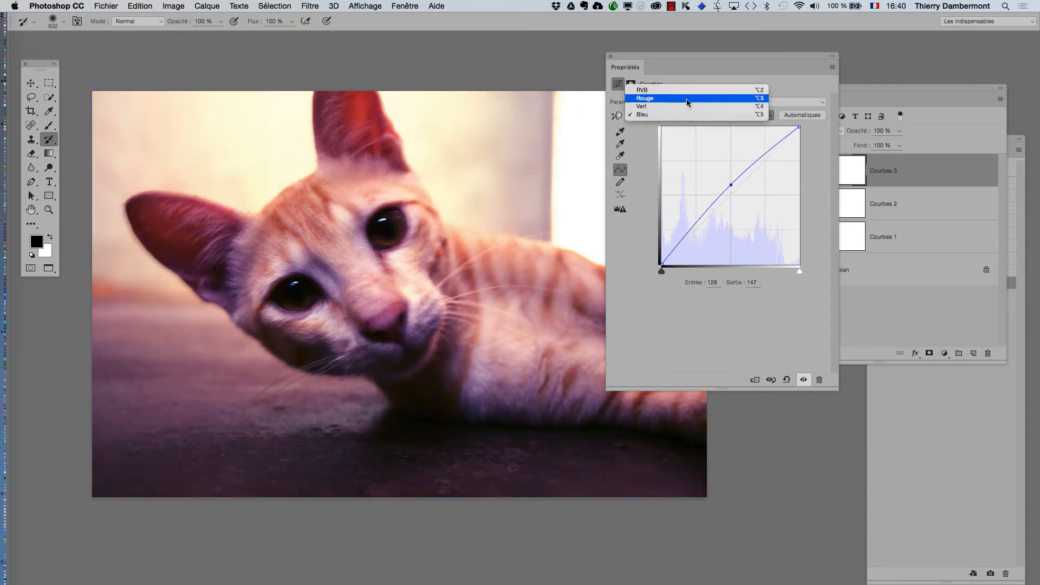
{"action": "left_click", "coordinate": [686, 98]}
{"action": "left_click_drag", "start_coordinate": [737, 208], "coordinate": [729, 185]}
Step: Go through the Vert channel to Bleu, move the Bleu curve point to input 124, output 148, and close the curve properties
{"action": "left_click", "coordinate": [666, 115]}
{"action": "left_click", "coordinate": [669, 124]}
{"action": "left_click", "coordinate": [677, 116]}
{"action": "left_click", "coordinate": [674, 126]}
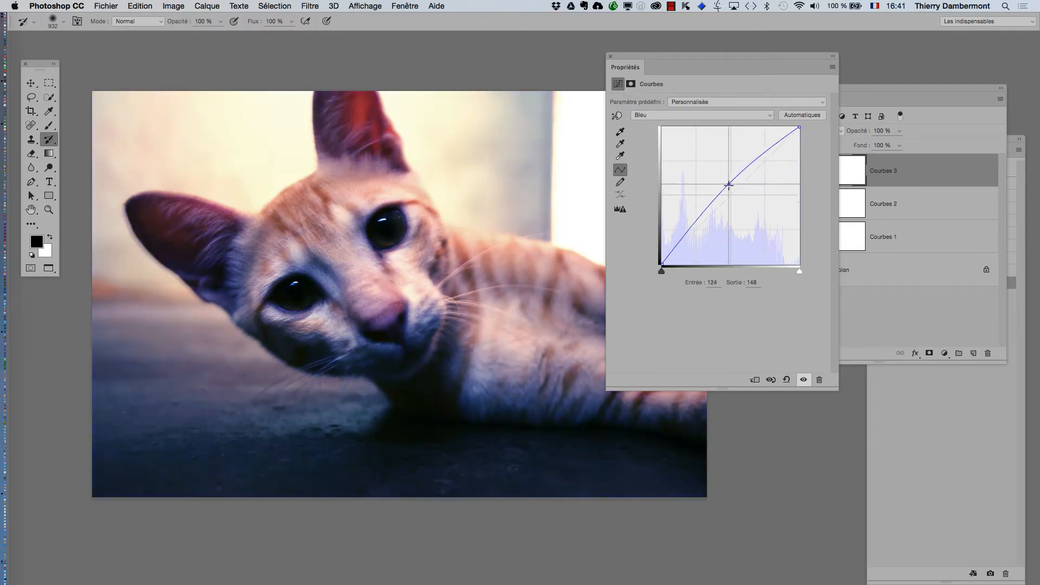
{"action": "left_click", "coordinate": [610, 56]}
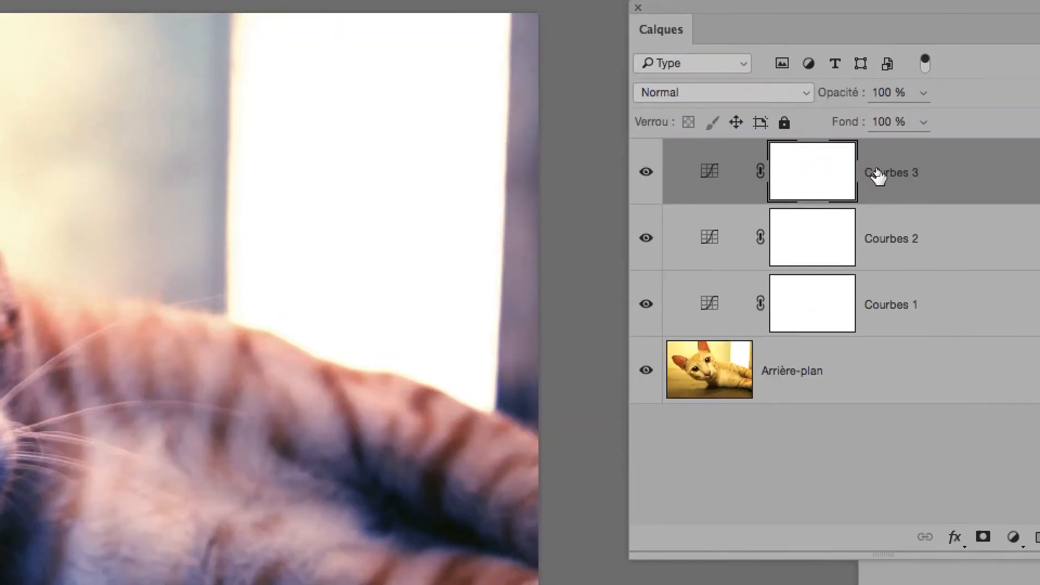
Step: Rename the layer Courbes 3 as "couleurs" and the layer Courbes 2 as "luminosités"
{"action": "double_click", "coordinate": [879, 171]}
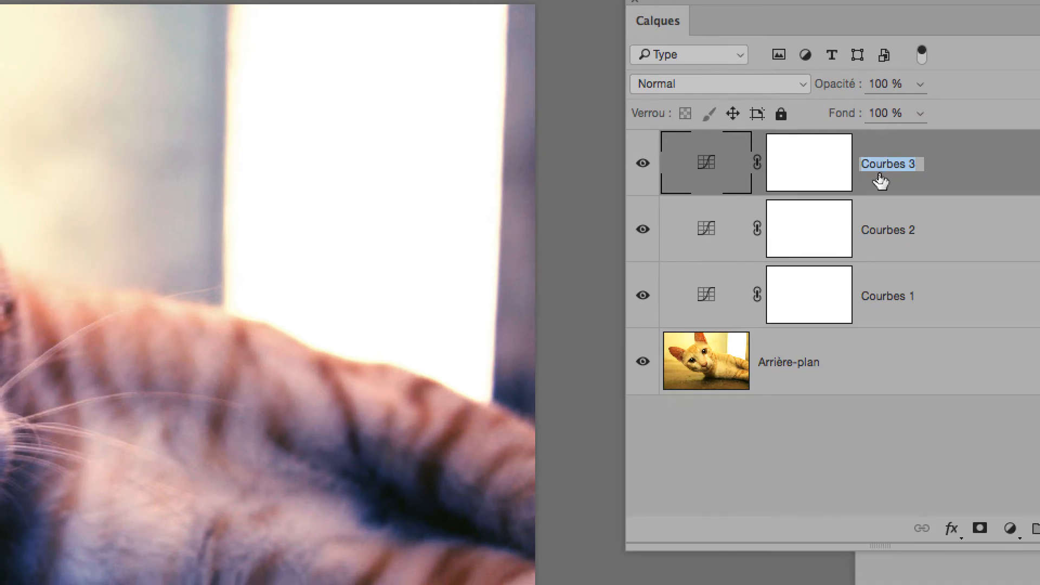
{"action": "type", "text": "couleurs"}
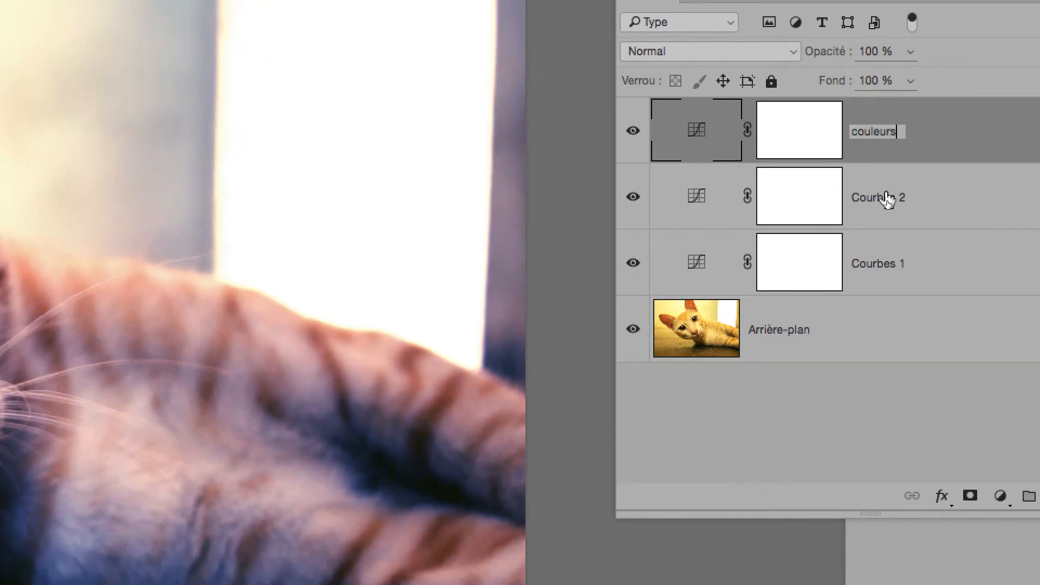
{"action": "double_click", "coordinate": [923, 213]}
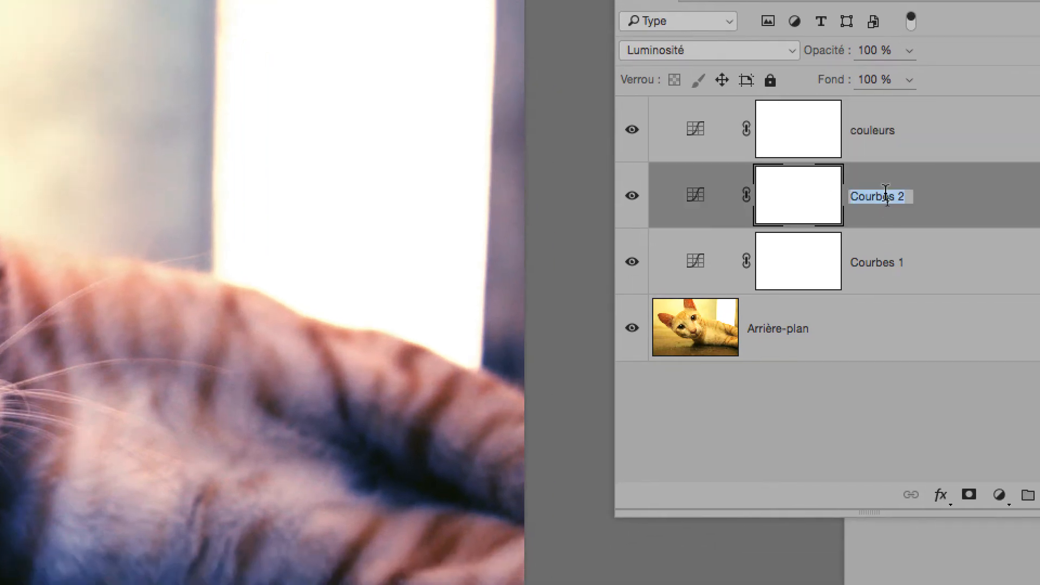
{"action": "type", "text": "lum"}
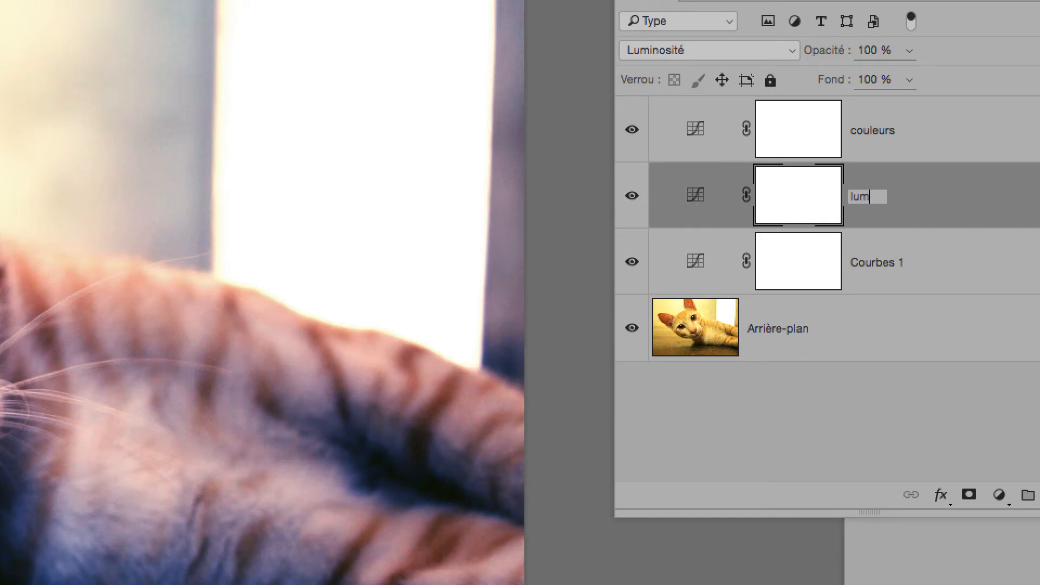
{"action": "type", "text": "inosités"}
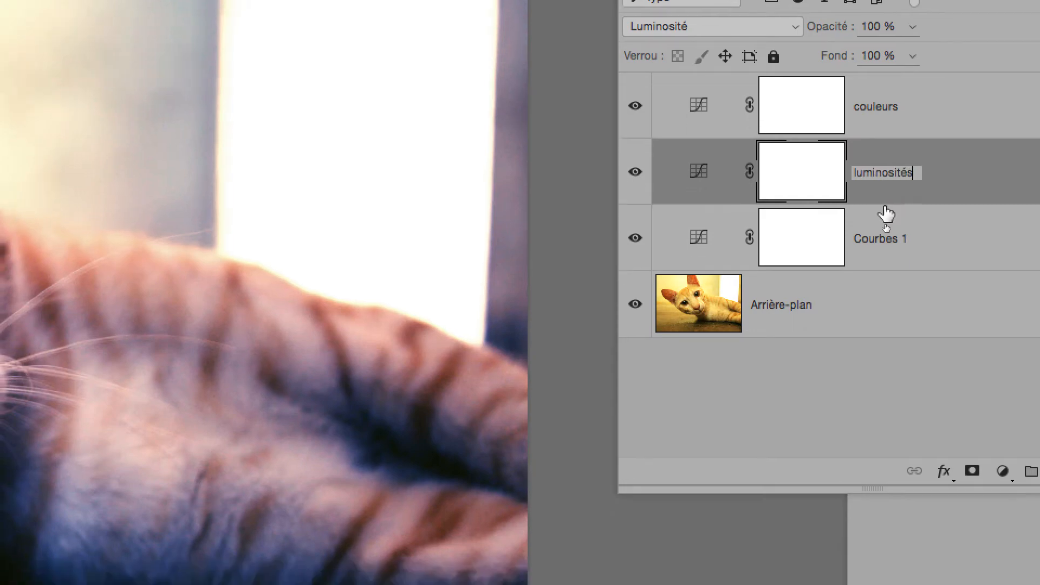
Step: Rename the layer Courbes 1 as "neutralisation des gris"
{"action": "double_click", "coordinate": [882, 233]}
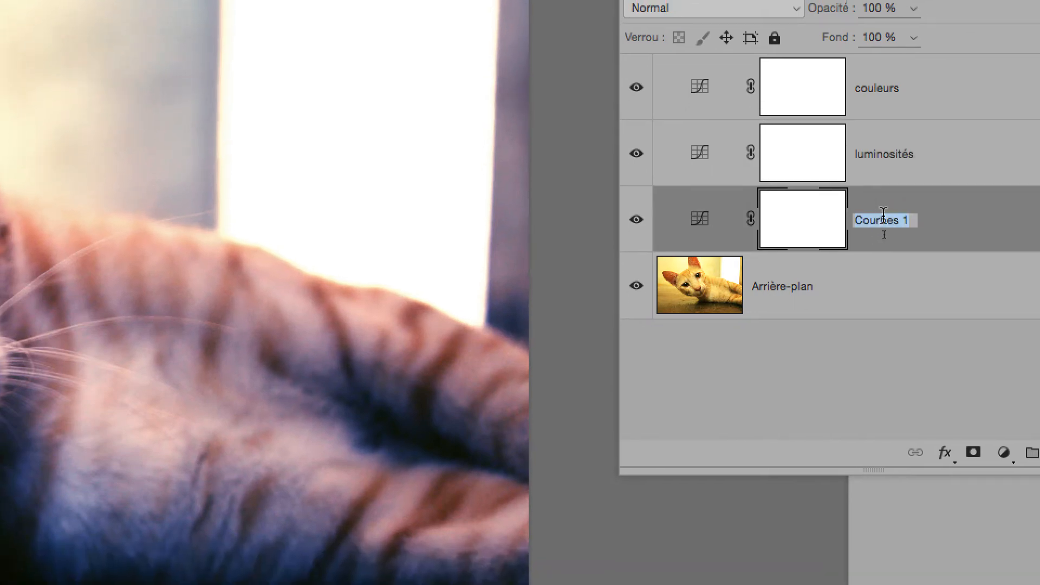
{"action": "type", "text": "neutralisation des"}
{"action": "type", "text": " f"}
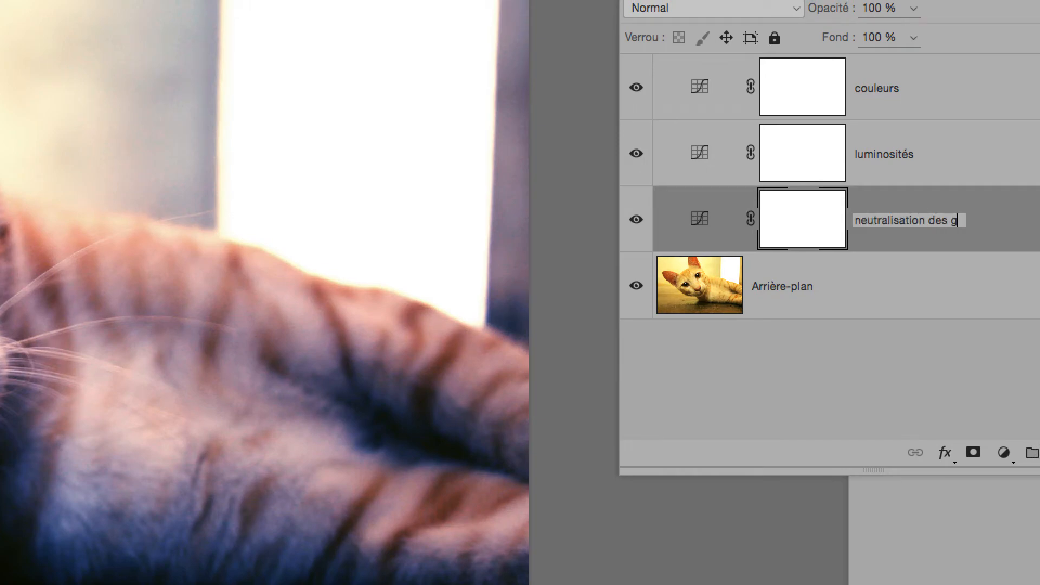
{"action": "type", "text": "ris"}
{"action": "left_click", "coordinate": [1001, 221]}
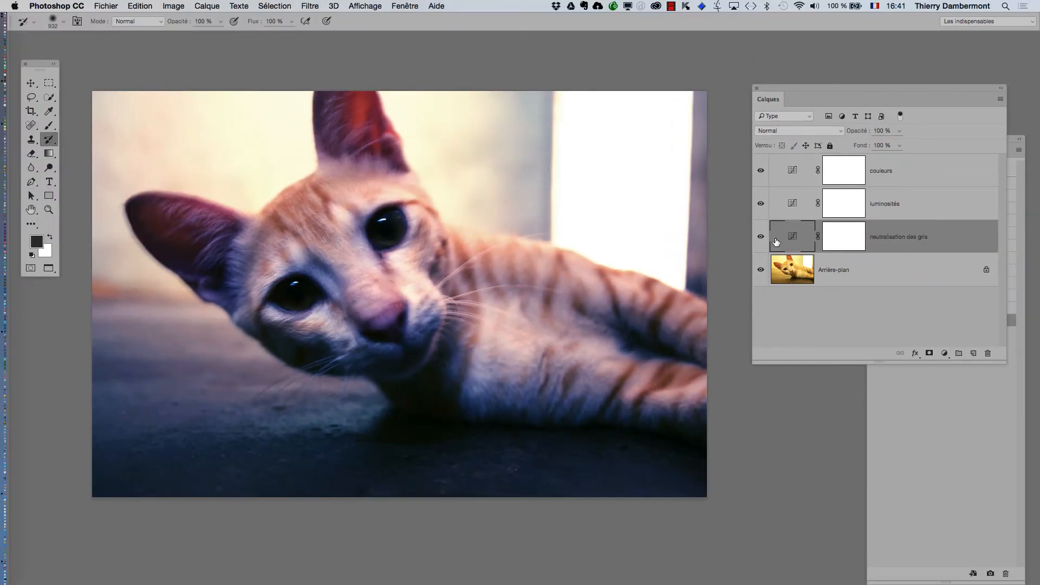
Step: Hide the three curves layers and show them again one by one from the lowest up to compare their effect
{"action": "left_click_drag", "start_coordinate": [761, 238], "coordinate": [760, 171]}
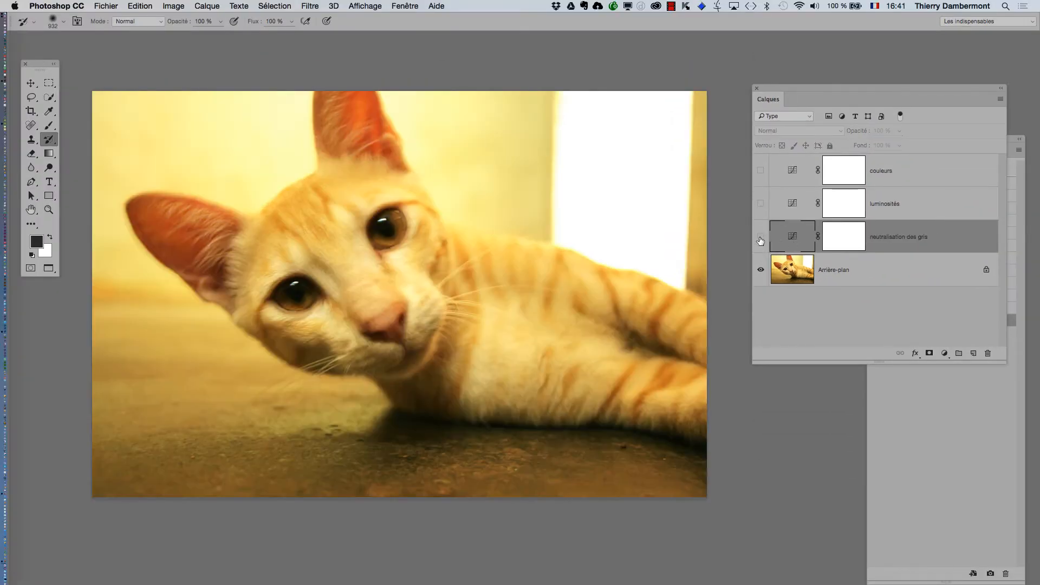
{"action": "left_click", "coordinate": [761, 238]}
{"action": "left_click", "coordinate": [761, 204]}
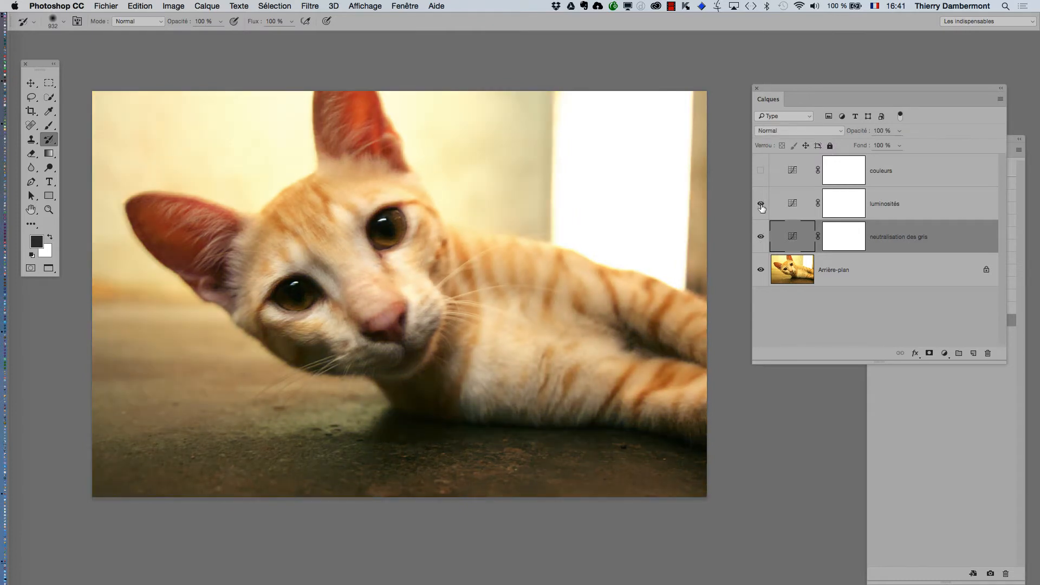
{"action": "left_click", "coordinate": [760, 172]}
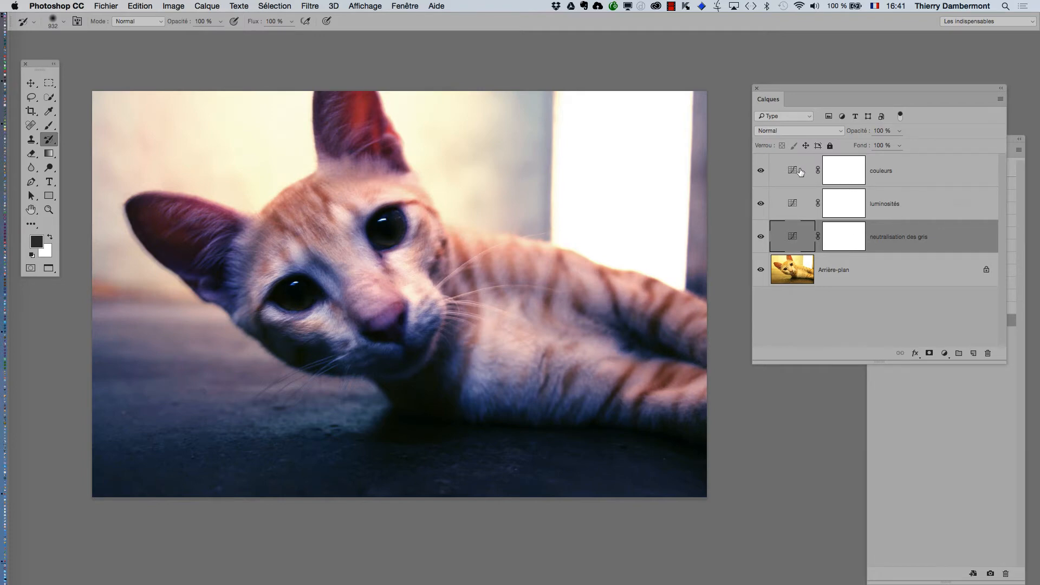
Step: Create a new layer above couleurs in Incrustation mode, filled with neutral gray
{"action": "left_click", "coordinate": [800, 172]}
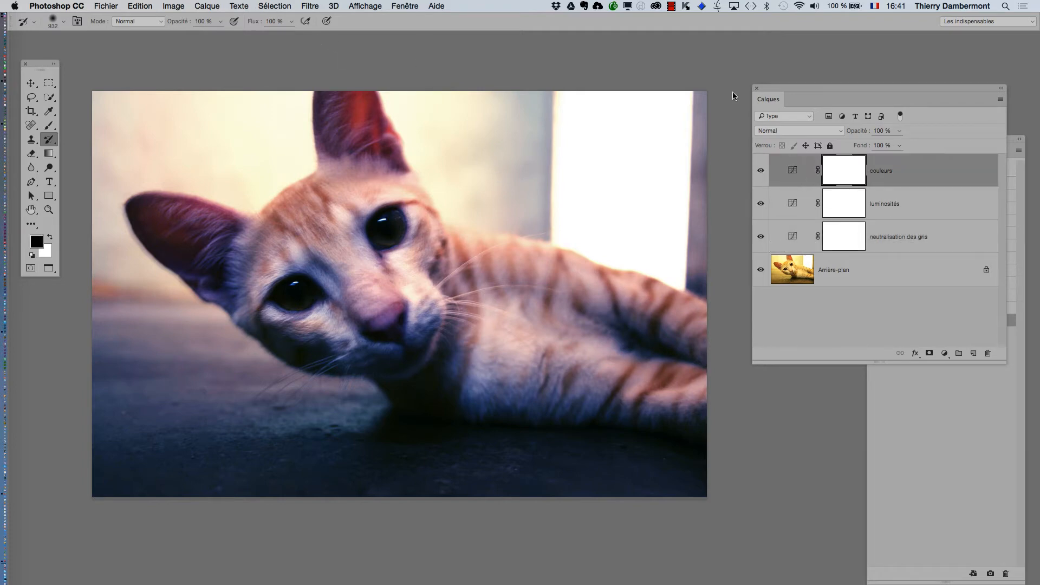
{"action": "left_click", "coordinate": [1000, 99]}
{"action": "left_click", "coordinate": [975, 102]}
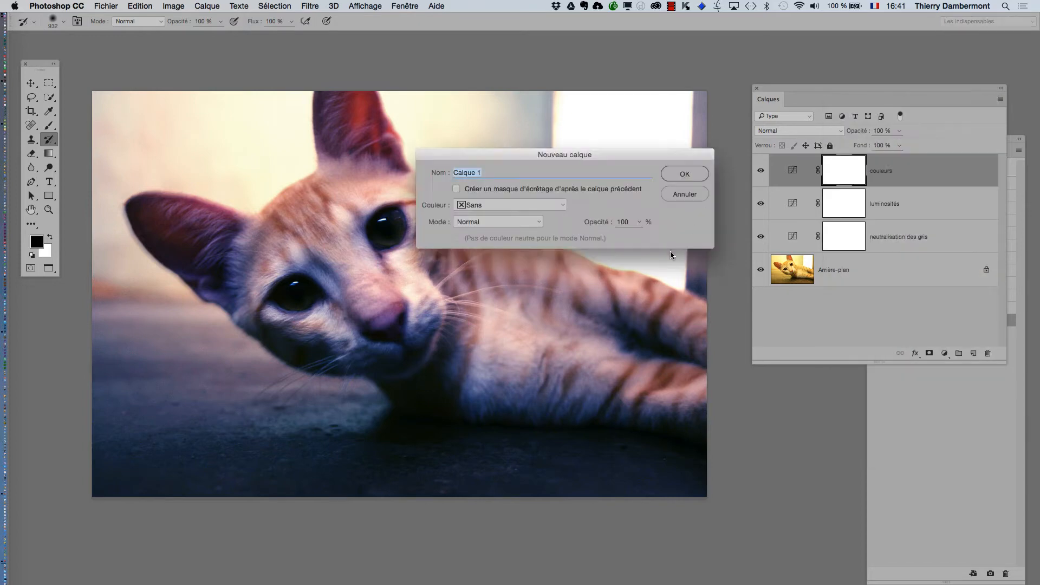
{"action": "left_click", "coordinate": [478, 222]}
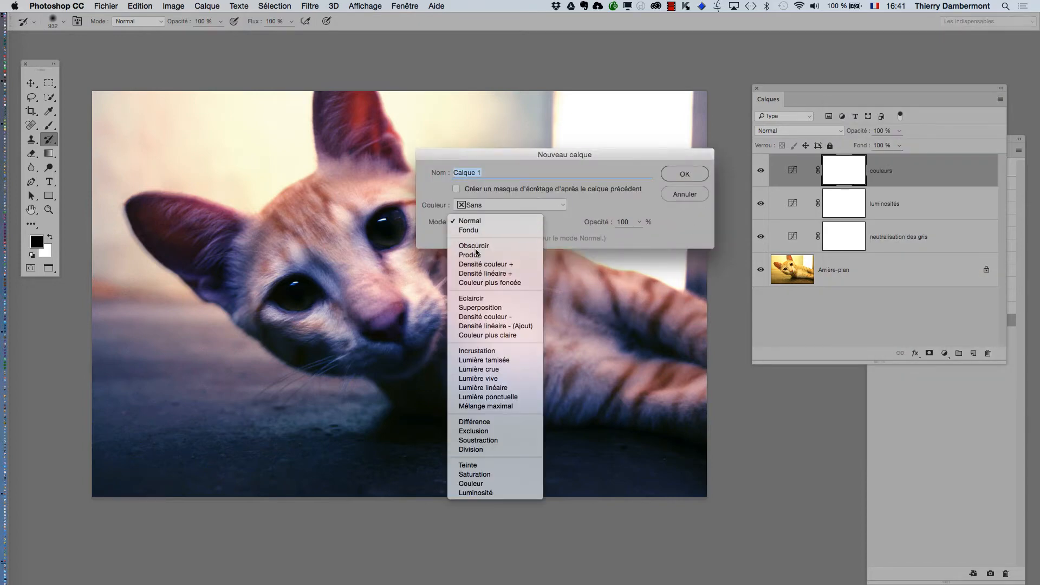
{"action": "left_click", "coordinate": [488, 353]}
{"action": "left_click", "coordinate": [683, 174]}
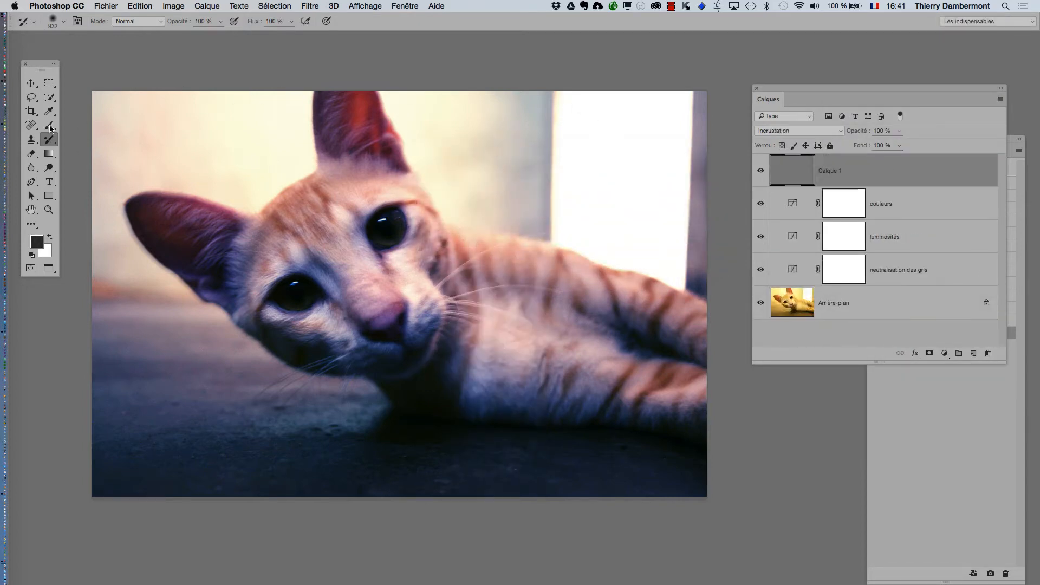
Step: Switch to the Brush tool with a size of about 880 px and set its opacity to 100 %
{"action": "key", "text": "b"}
{"action": "left_click_drag", "start_coordinate": [416, 279], "coordinate": [465, 279]}
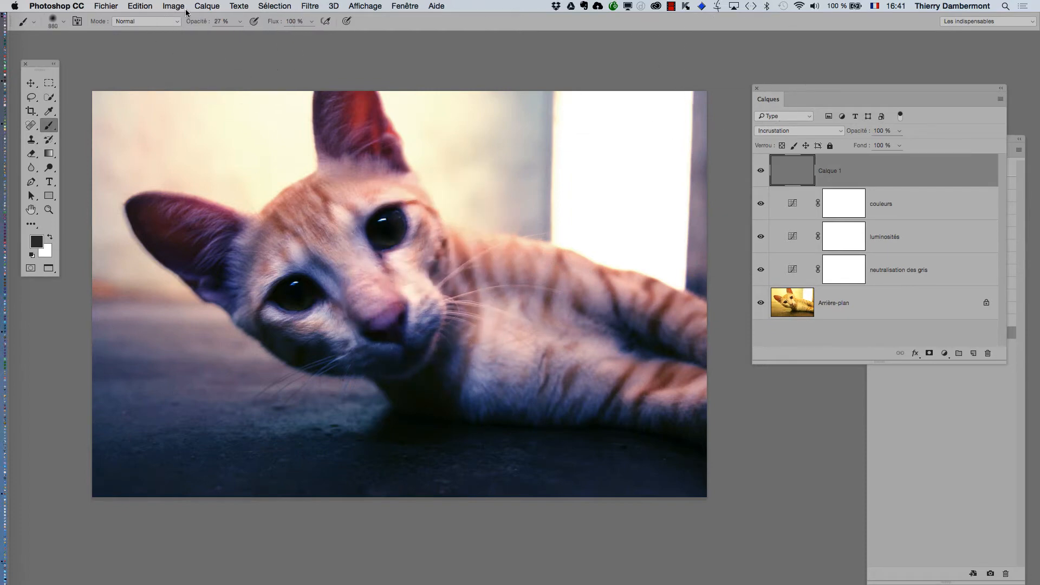
{"action": "left_click", "coordinate": [240, 22]}
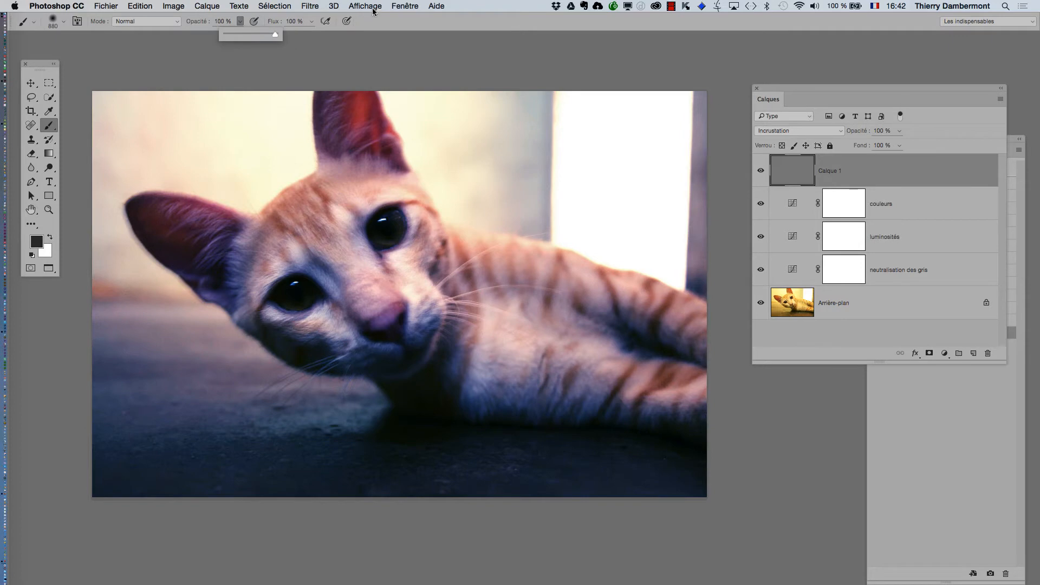
{"action": "key", "text": "0"}
Step: Show the color picker panel, choose a light gray foreground color and move the panel off the image
{"action": "left_click", "coordinate": [405, 6]}
{"action": "left_click", "coordinate": [442, 172]}
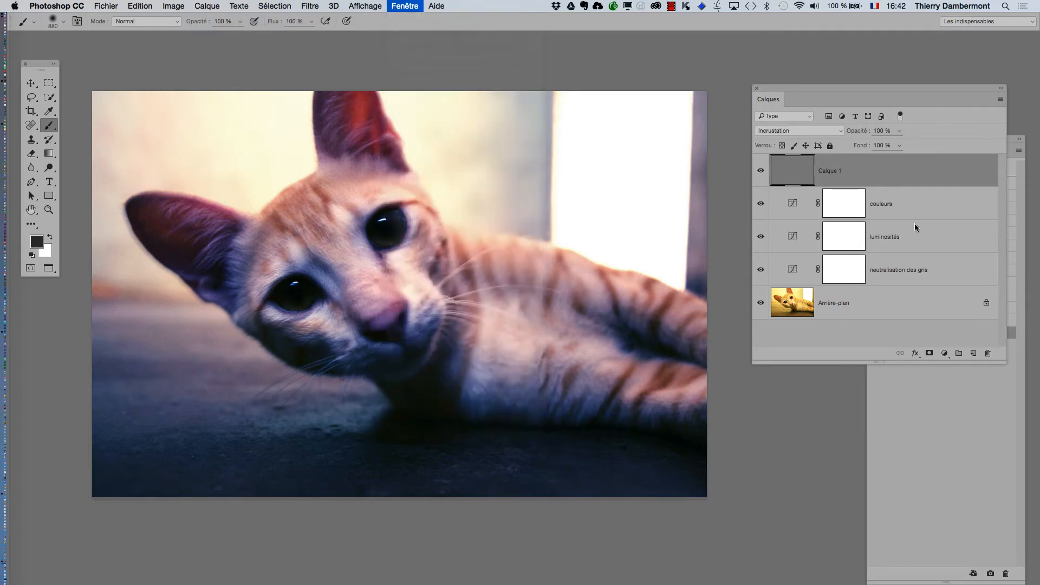
{"action": "left_click", "coordinate": [547, 220]}
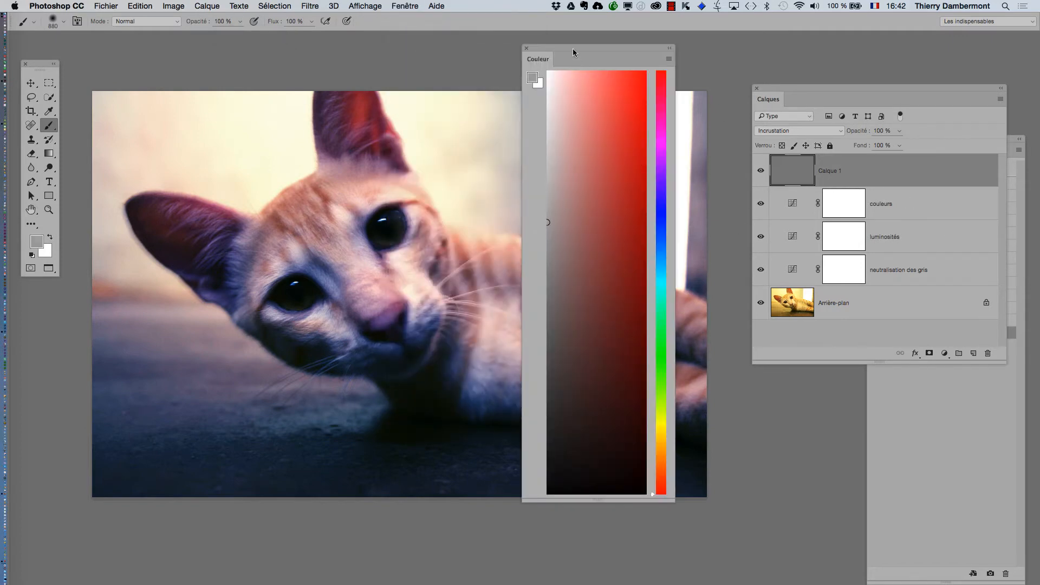
{"action": "left_click_drag", "start_coordinate": [573, 49], "coordinate": [833, 44]}
Step: Enlarge the brush to about 1236 px and paint light gray over the lower part of the image on Calque 1 to lighten the floor
{"action": "scroll", "coordinate": [567, 266], "scroll_direction": "down", "scroll_amount": 1, "text": "alt"}
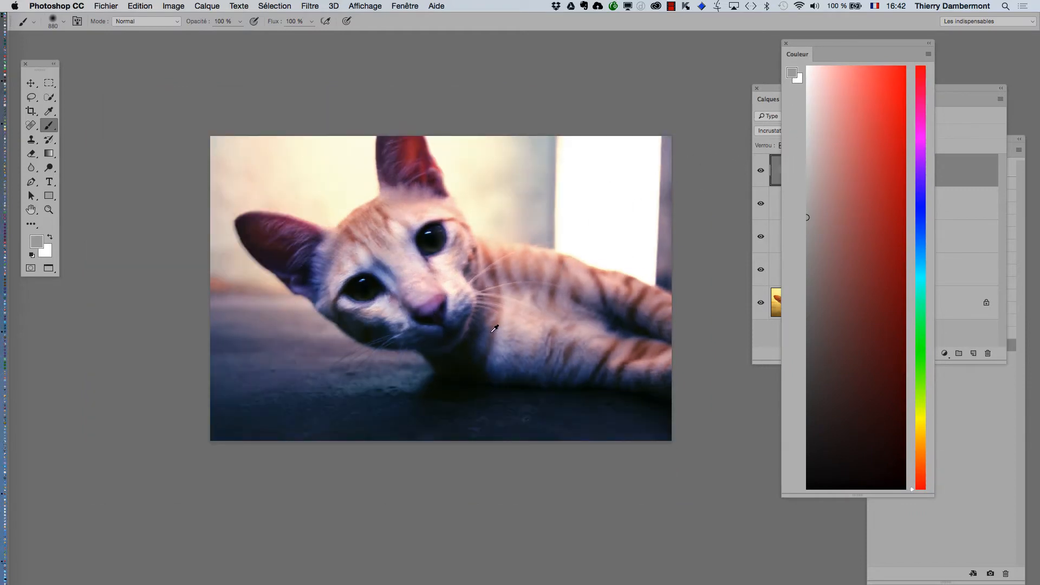
{"action": "scroll", "coordinate": [492, 332], "scroll_direction": "down", "scroll_amount": 2, "text": "alt"}
{"action": "mouse_move", "coordinate": [491, 334]}
{"action": "left_mouse_down", "text": "ctrl+alt"}
{"action": "mouse_move", "coordinate": [527, 339]}
{"action": "mouse_move", "coordinate": [499, 336]}
{"action": "left_mouse_up", "text": "ctrl+alt"}
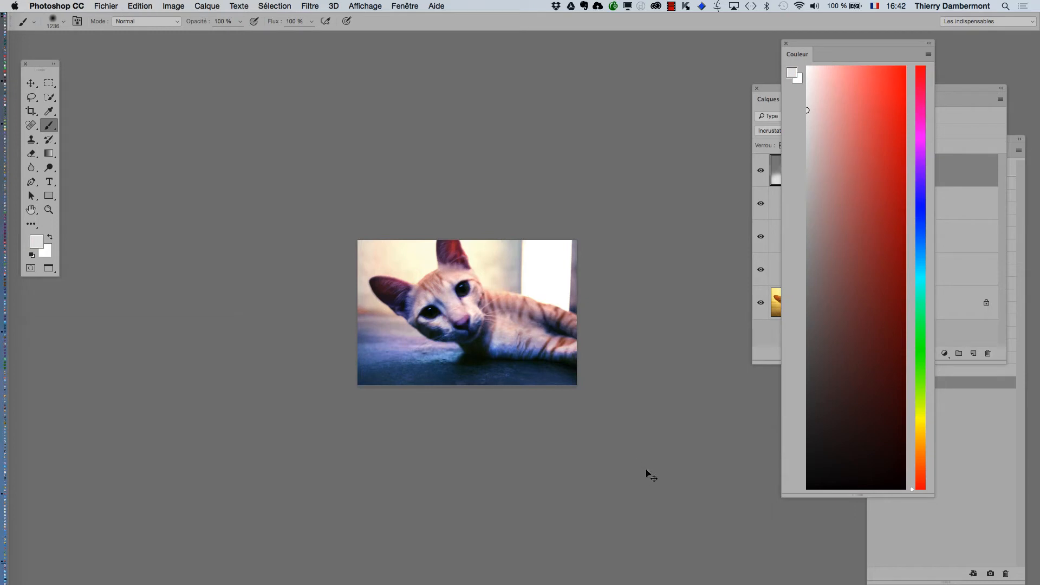
Step: Choose a dark gray and paint along the upper part of the image on Calque 1 with a brush of about 1912 px to darken it
{"action": "left_click", "coordinate": [815, 347]}
{"action": "right_click", "coordinate": [581, 267]}
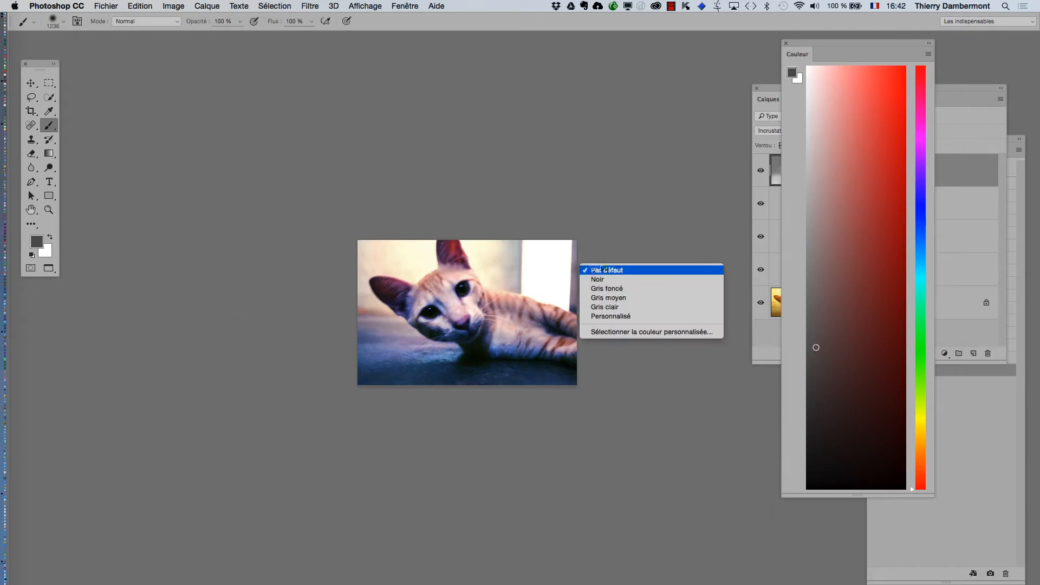
{"action": "left_click", "coordinate": [545, 247]}
{"action": "left_click_drag", "start_coordinate": [532, 260], "coordinate": [557, 269], "text": "ctrl+alt"}
{"action": "scroll", "coordinate": [545, 271], "scroll_direction": "up", "scroll_amount": 3, "text": "alt"}
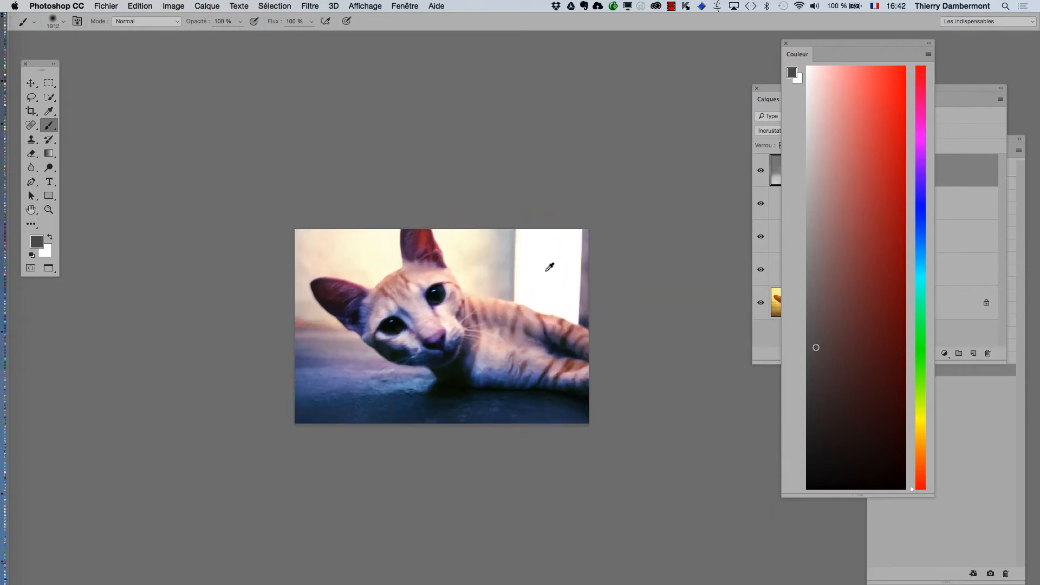
{"action": "scroll", "coordinate": [549, 267], "scroll_direction": "up", "scroll_amount": 1, "text": "alt"}
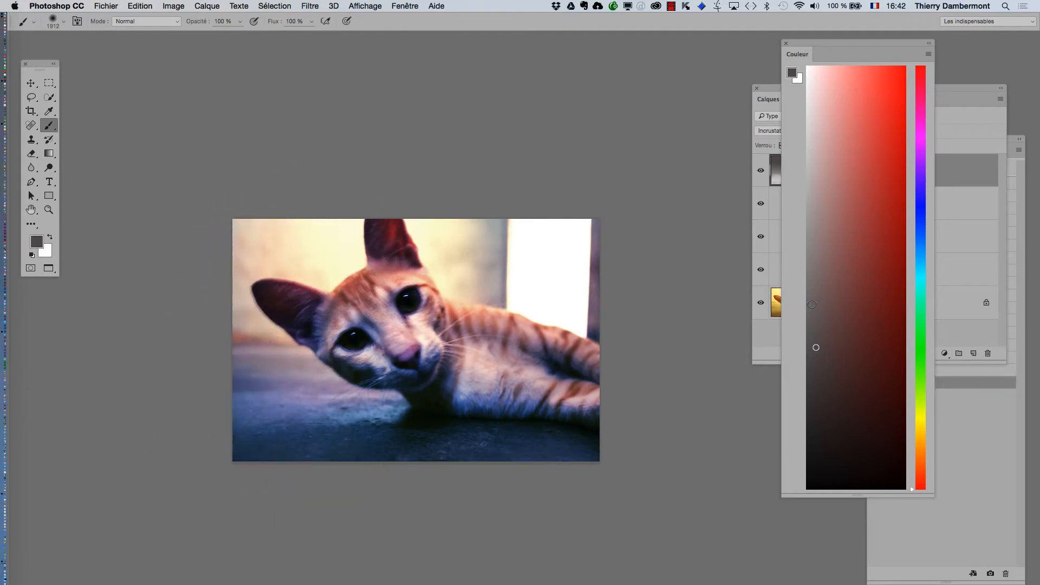
Step: Choose a light gray and lighten the cat's face on Calque 1, reducing the brush to about 1125 px
{"action": "left_click_drag", "start_coordinate": [815, 347], "coordinate": [807, 287]}
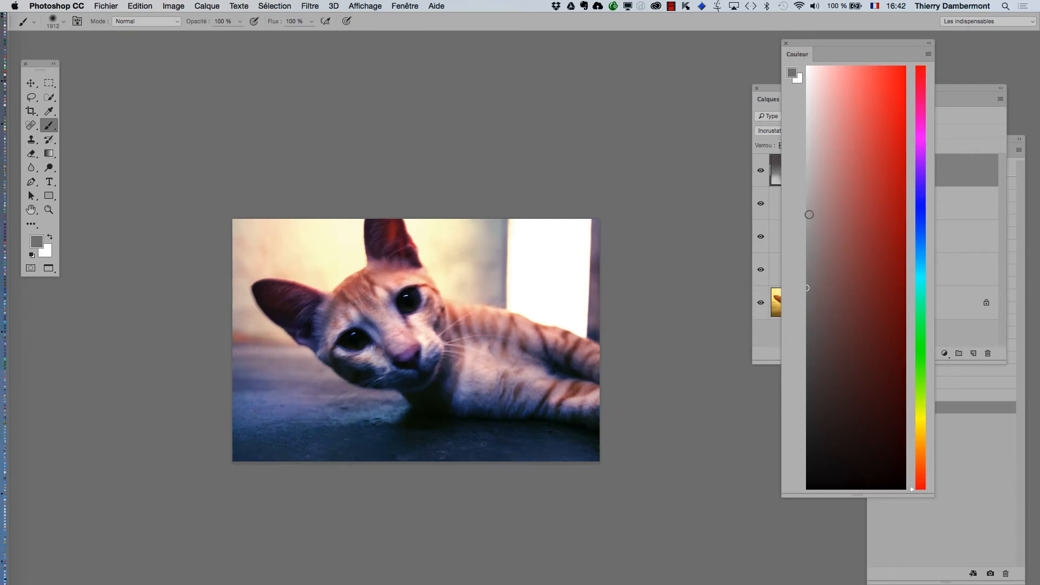
{"action": "left_click_drag", "start_coordinate": [787, 198], "coordinate": [786, 181]}
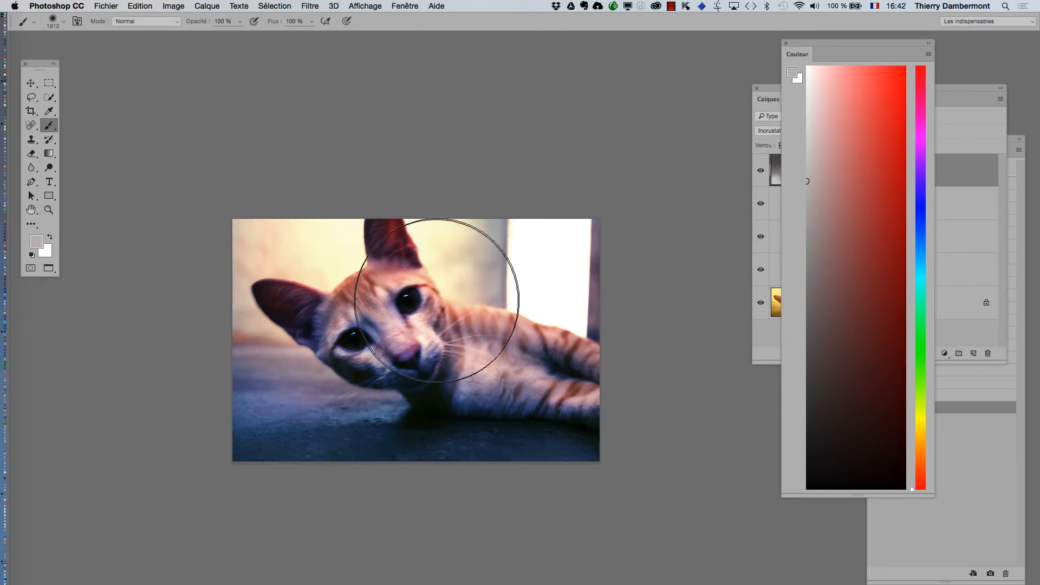
{"action": "mouse_move", "coordinate": [442, 305]}
{"action": "left_mouse_down"}
{"action": "mouse_move", "coordinate": [397, 322]}
{"action": "mouse_move", "coordinate": [381, 346]}
{"action": "left_mouse_up"}
{"action": "left_click", "coordinate": [342, 361]}
{"action": "left_click", "coordinate": [357, 374]}
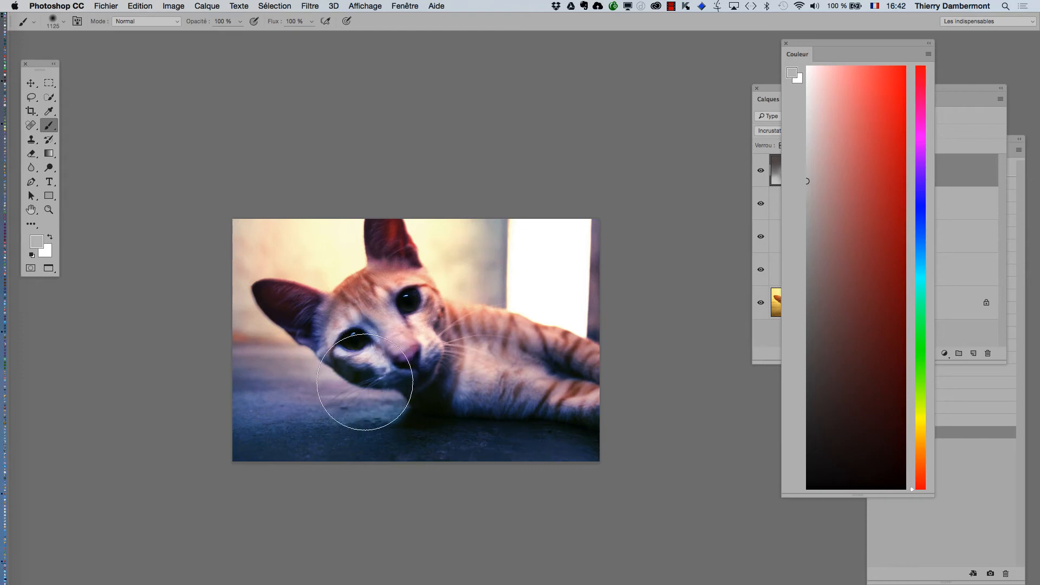
Step: Reduce the brush to about 643 px and dab medium gray around the cat's eyes and muzzle on Calque 1
{"action": "left_click_drag", "start_coordinate": [400, 312], "coordinate": [356, 355]}
{"action": "left_click", "coordinate": [358, 353]}
{"action": "left_click", "coordinate": [367, 346]}
{"action": "left_click", "coordinate": [370, 333]}
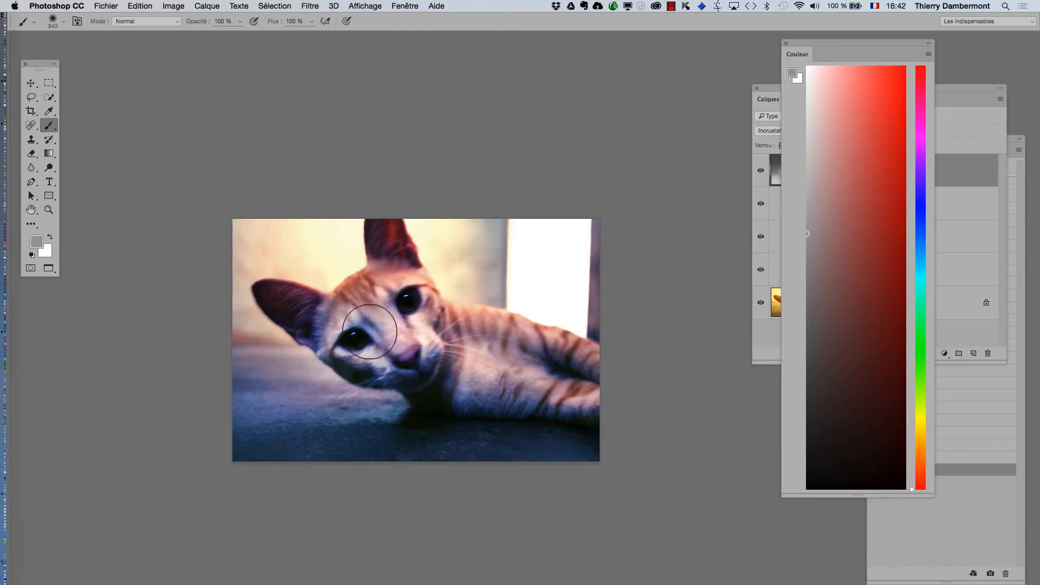
{"action": "left_click", "coordinate": [376, 332]}
{"action": "left_click", "coordinate": [412, 339]}
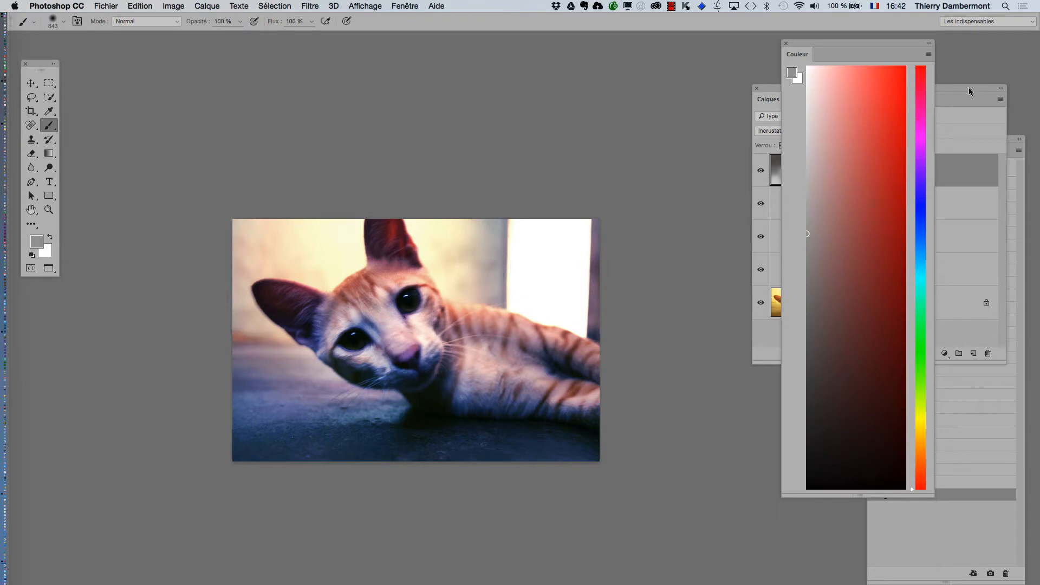
Step: Move the layer list clear of the color picker and toggle Calque 1's visibility to compare the image with and without the painting
{"action": "left_click_drag", "start_coordinate": [969, 90], "coordinate": [837, 91]}
{"action": "left_click", "coordinate": [648, 172]}
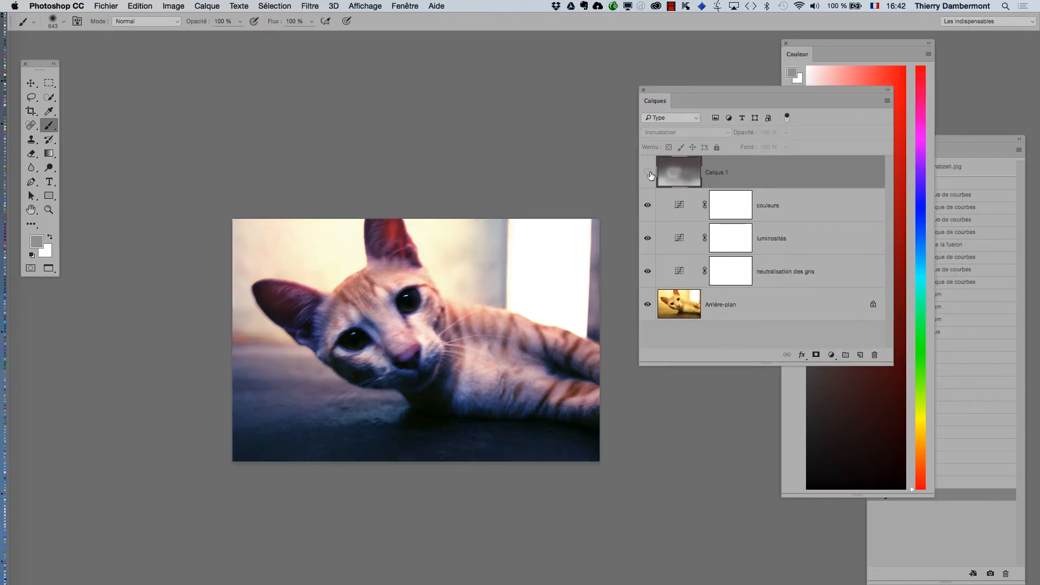
{"action": "left_click", "coordinate": [648, 173]}
{"action": "left_click", "coordinate": [648, 173]}
{"action": "left_click", "coordinate": [648, 173]}
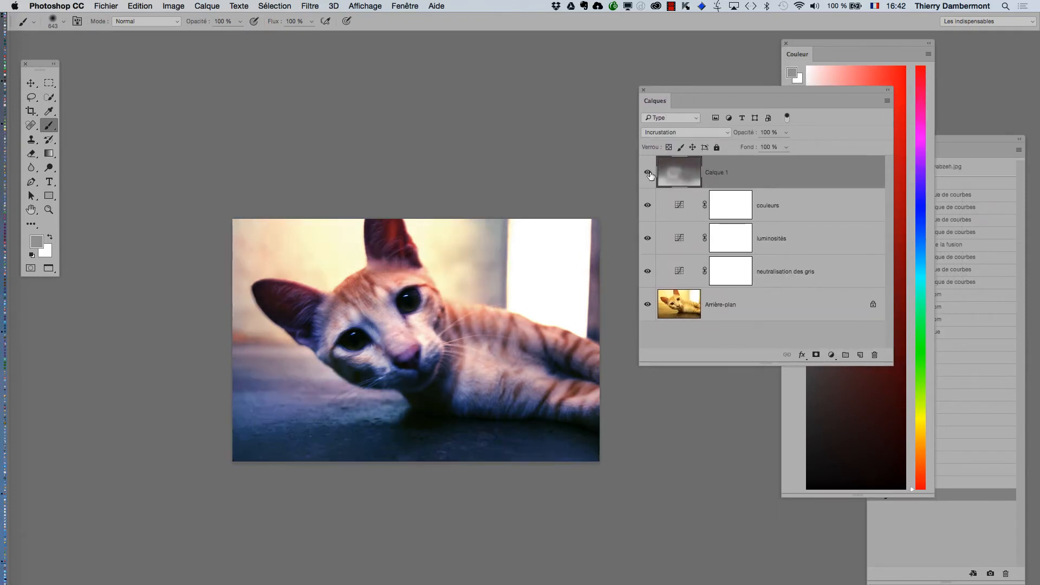
{"action": "left_click", "coordinate": [518, 267], "text": "alt+super"}
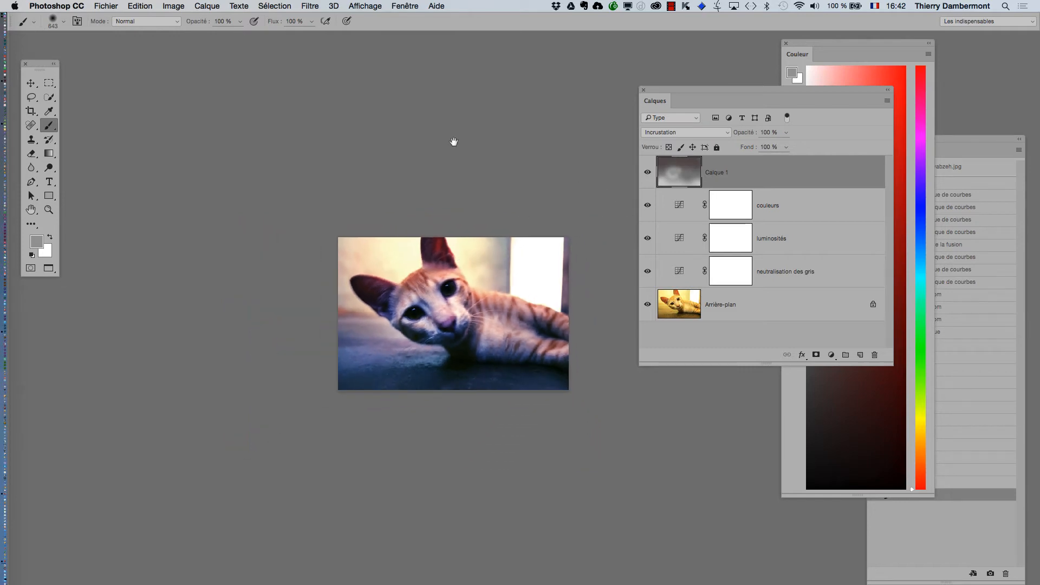
Step: Save the cat image as a layered Photoshop file yqkdtlfjrlczsjyabzeh.psd in the historique folder and close the document
{"action": "left_click", "coordinate": [100, 5]}
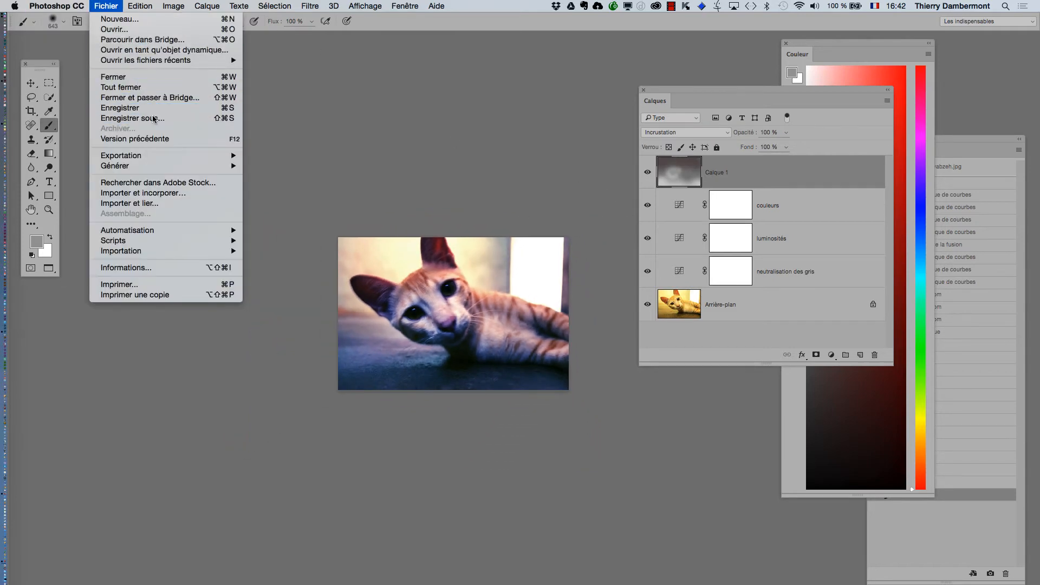
{"action": "left_click", "coordinate": [510, 241]}
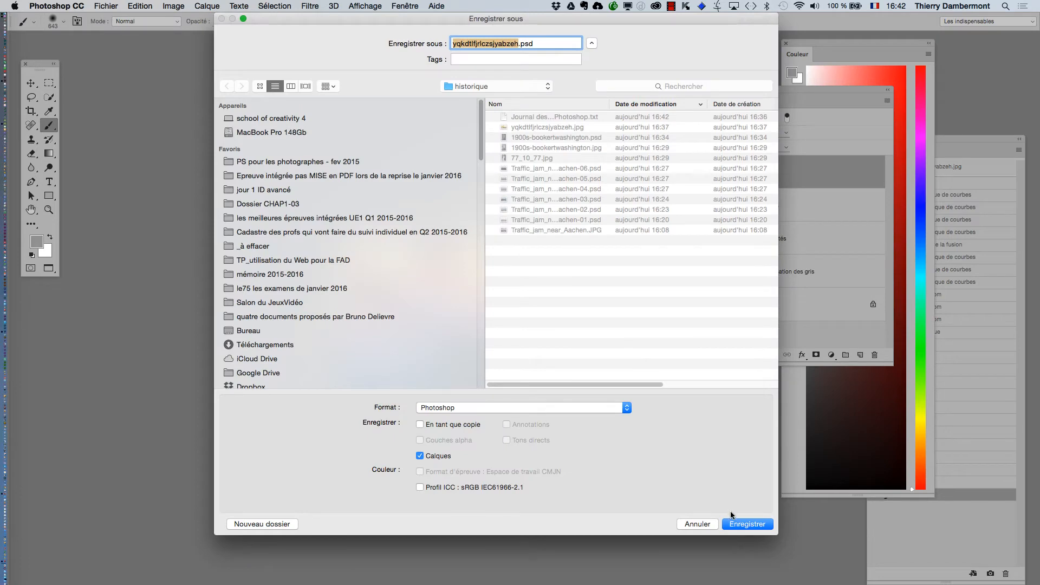
{"action": "key", "text": "Return"}
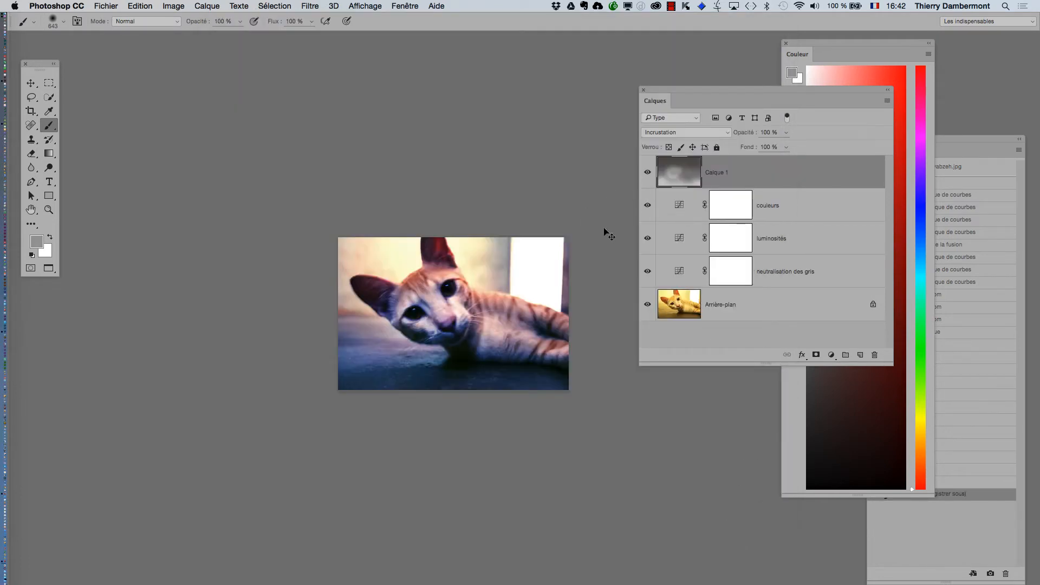
{"action": "key", "text": "super+w"}
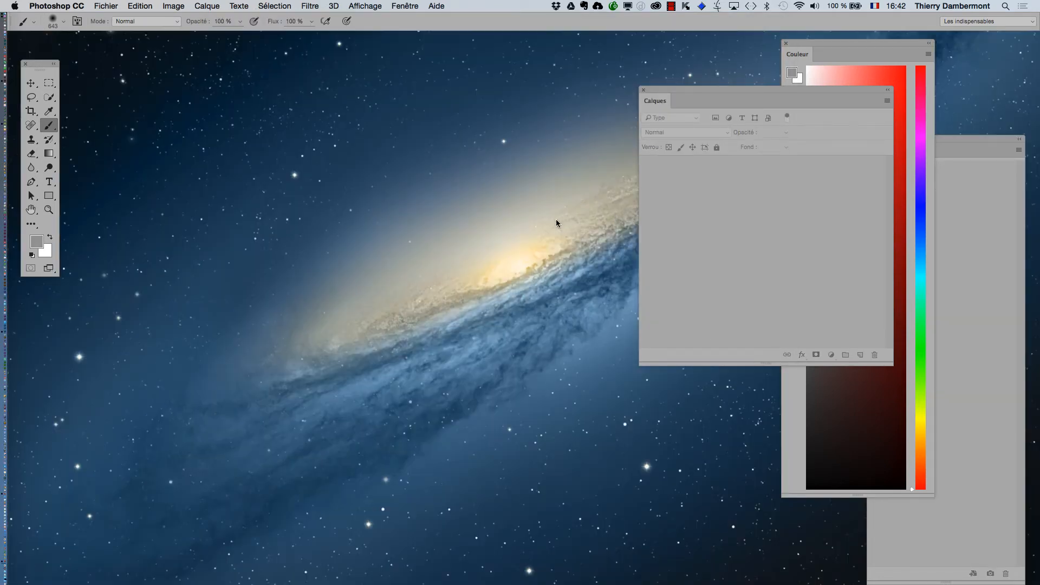
Step: Switch to the Finder and open the historique folder inside PS pour les photographes - fev 2015 in a widened new window
{"action": "key", "text": "super+Tab"}
{"action": "left_click", "coordinate": [592, 301]}
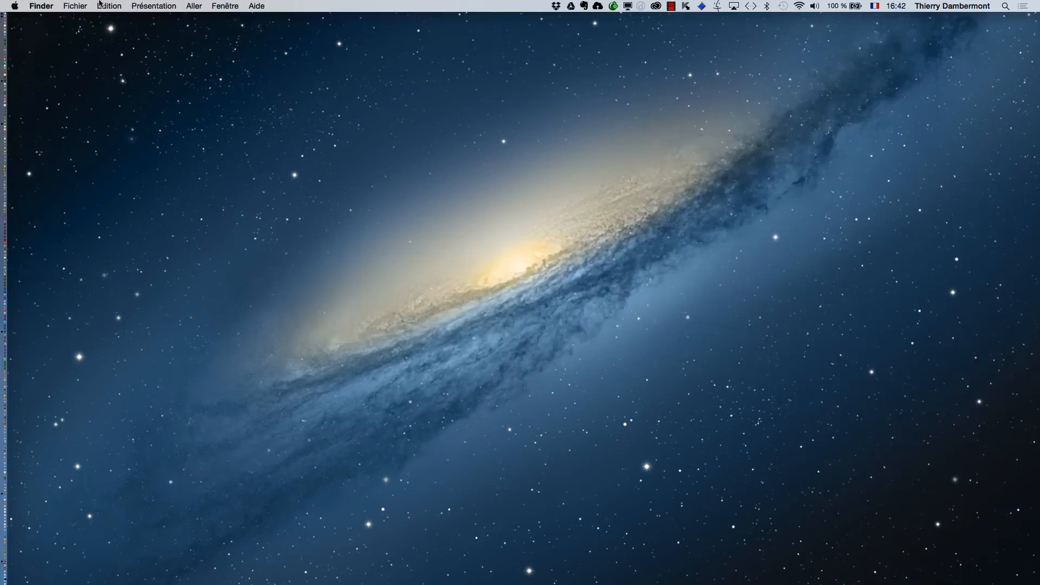
{"action": "left_click", "coordinate": [76, 6]}
{"action": "left_click", "coordinate": [100, 16]}
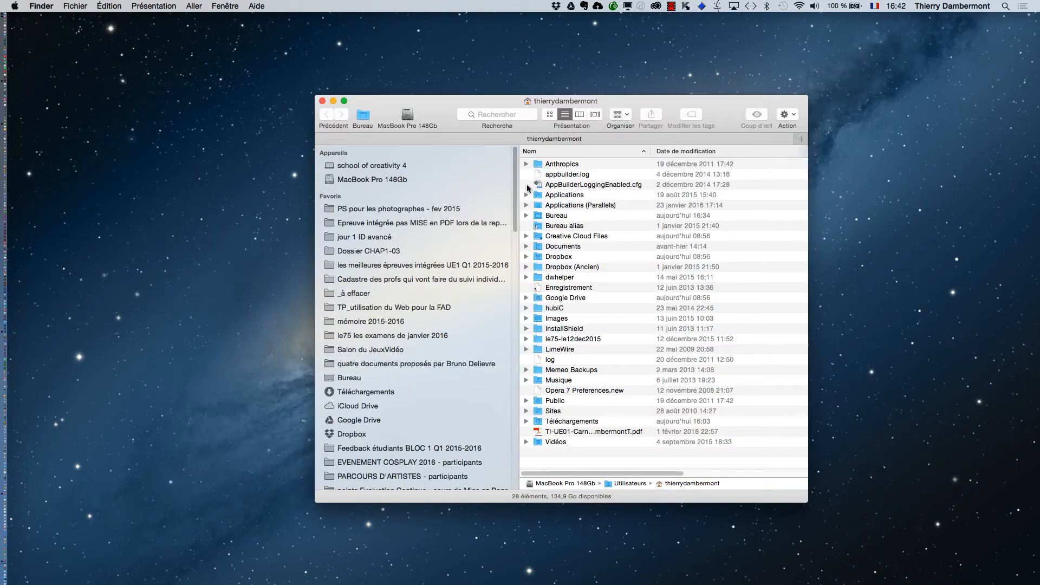
{"action": "left_click", "coordinate": [378, 211]}
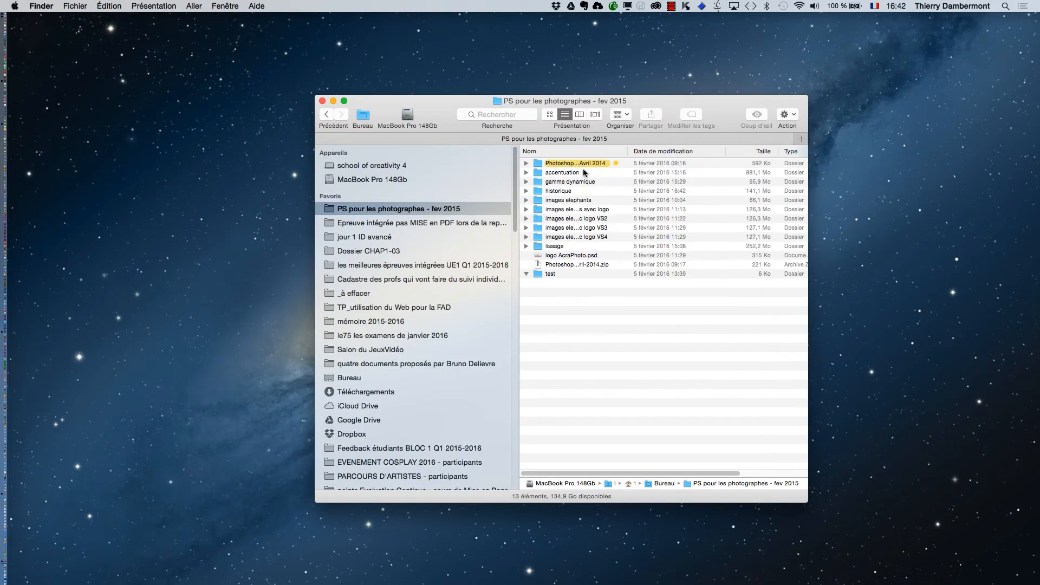
{"action": "left_click_drag", "start_coordinate": [808, 502], "coordinate": [1007, 467]}
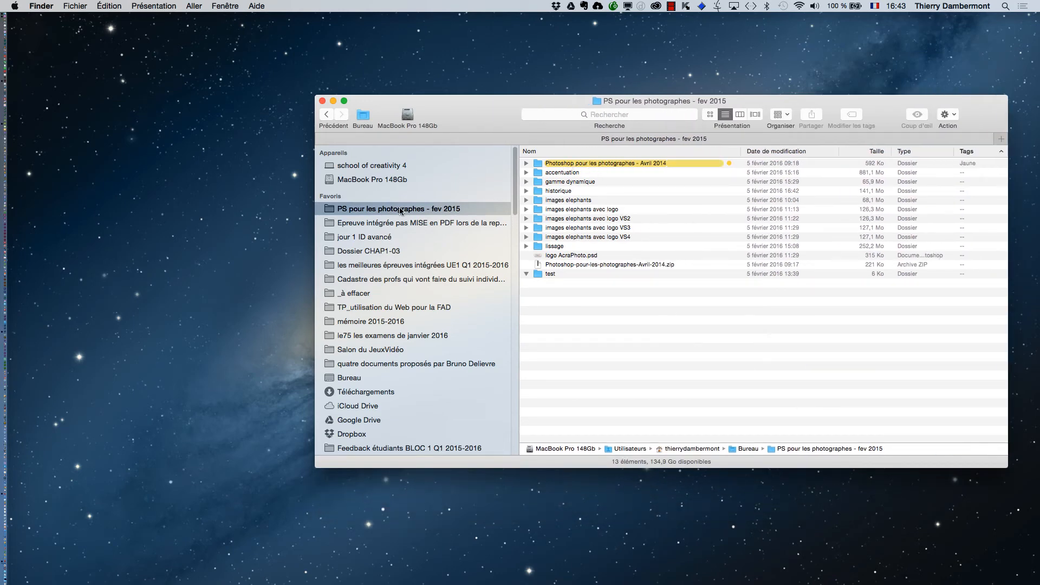
{"action": "double_click", "coordinate": [576, 192]}
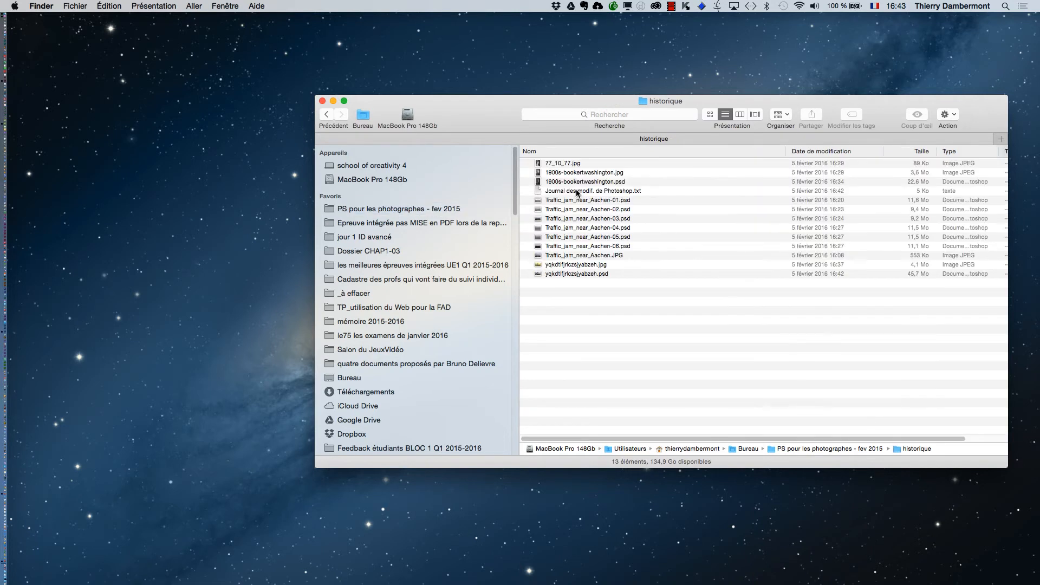
Step: Open Journal des modif. de Photoshop.txt in TextEdit and enlarge its window to fill most of the desktop
{"action": "left_click", "coordinate": [599, 191]}
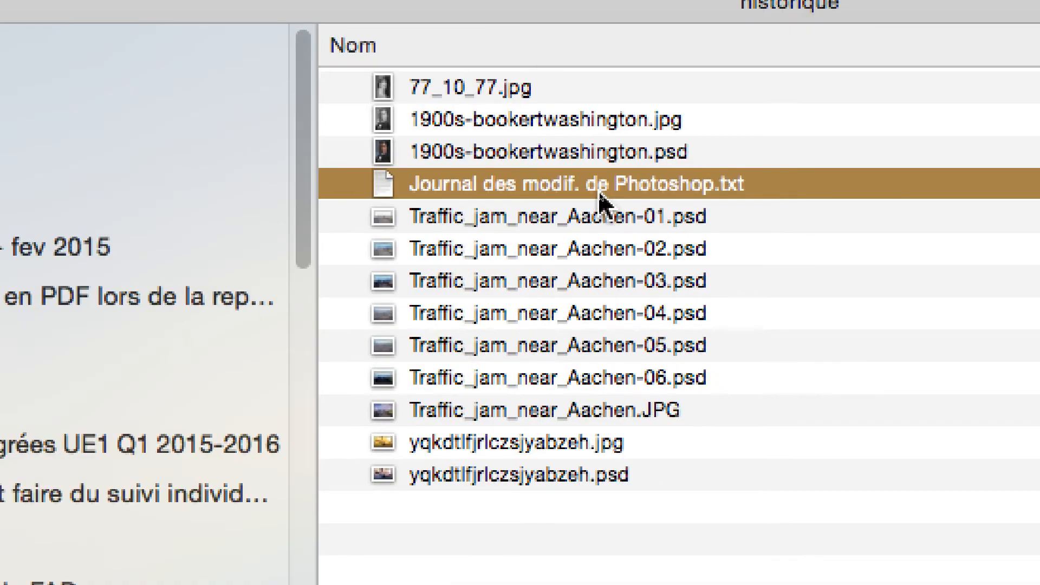
{"action": "double_click", "coordinate": [599, 193]}
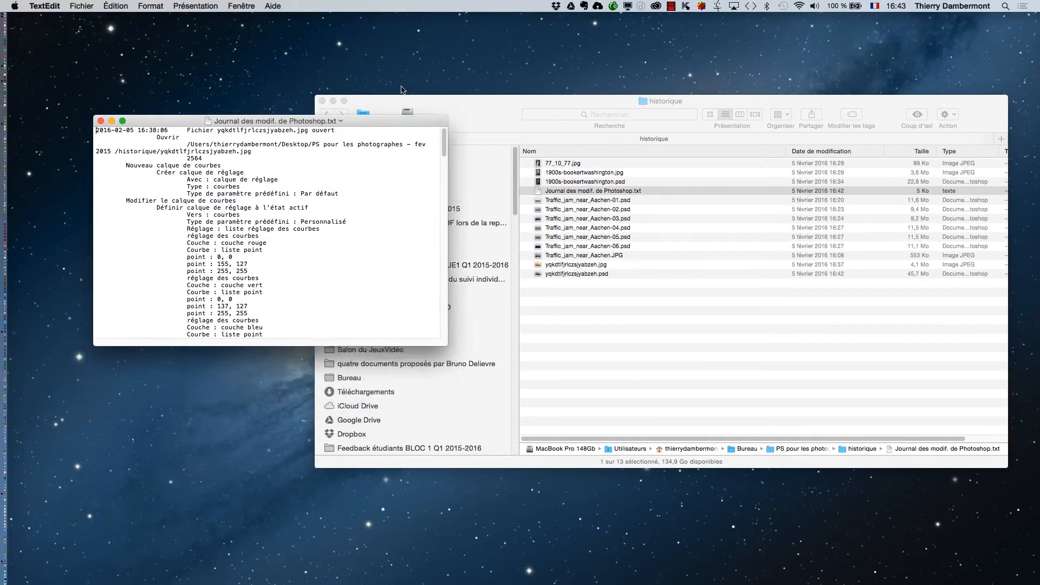
{"action": "left_click_drag", "start_coordinate": [401, 121], "coordinate": [407, 30]}
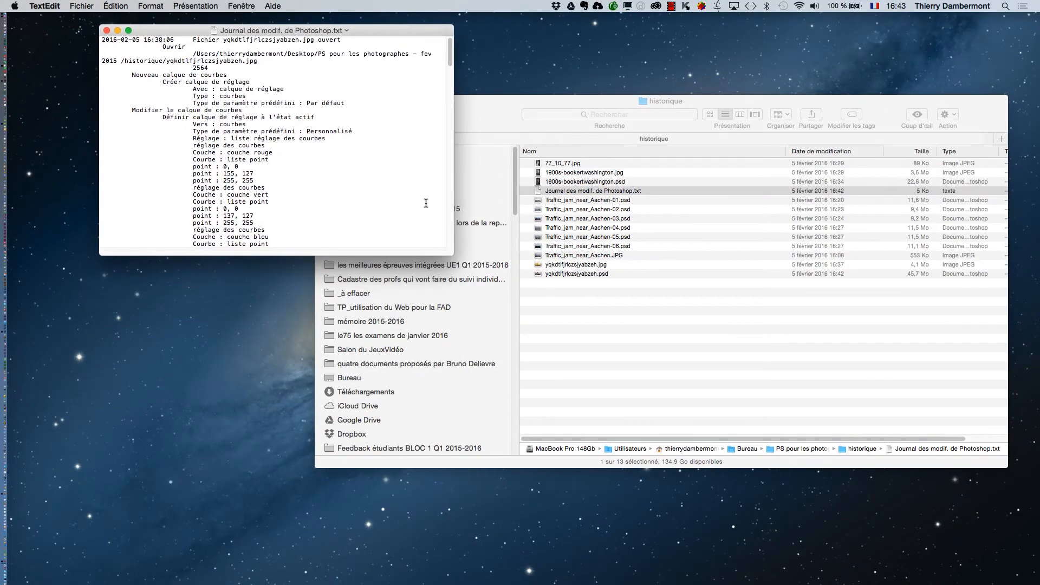
{"action": "left_click_drag", "start_coordinate": [453, 254], "coordinate": [917, 533]}
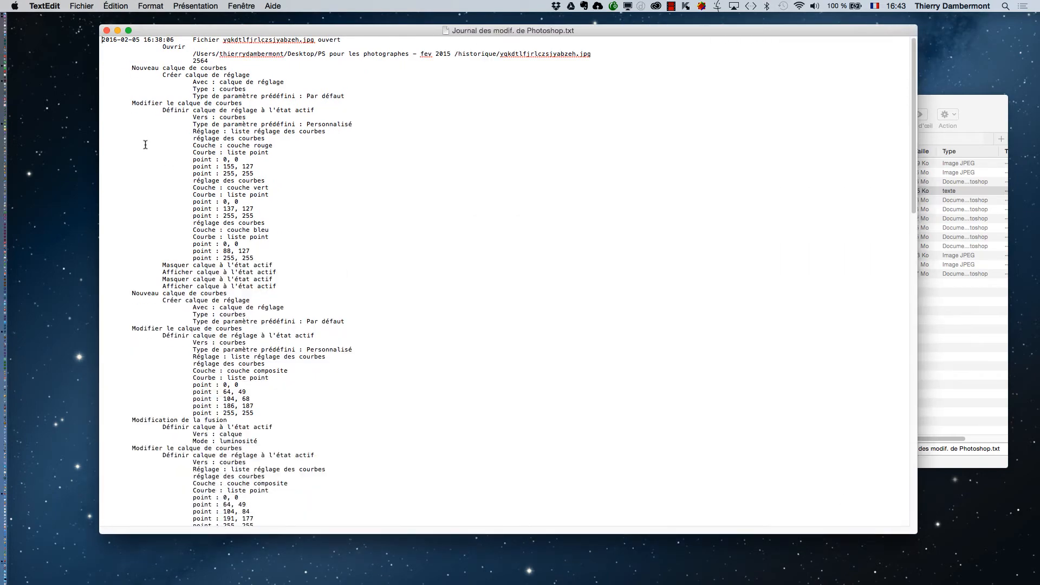
Step: Examine the logged curves, layer renaming, brush, save and close entries throughout the history journal, and close the text file
{"action": "scroll", "coordinate": [263, 152], "scroll_direction": "down", "scroll_amount": 20}
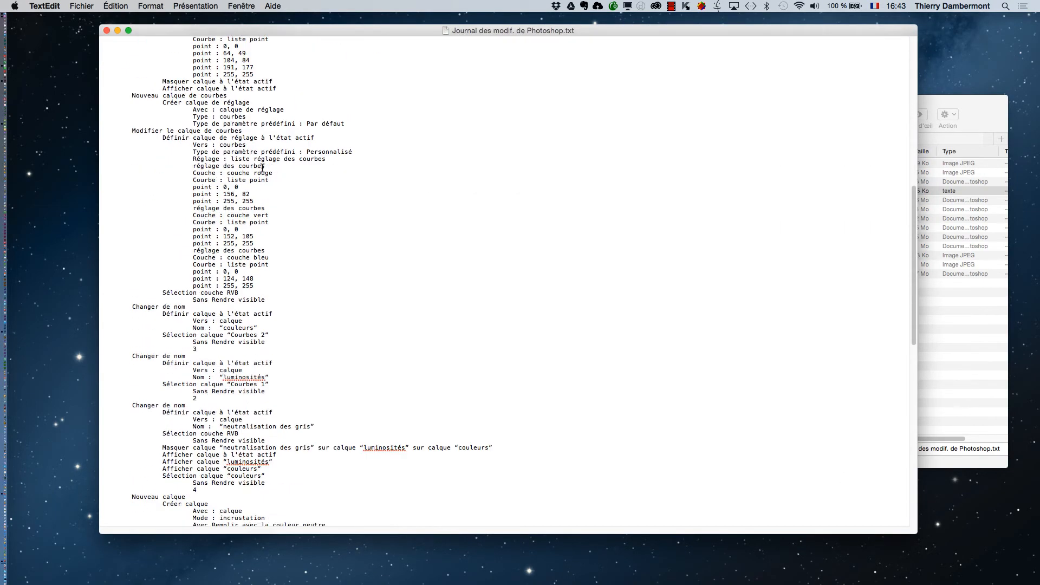
{"action": "scroll", "coordinate": [261, 170], "scroll_direction": "down", "scroll_amount": 10}
{"action": "scroll", "coordinate": [258, 176], "scroll_direction": "up", "scroll_amount": 20}
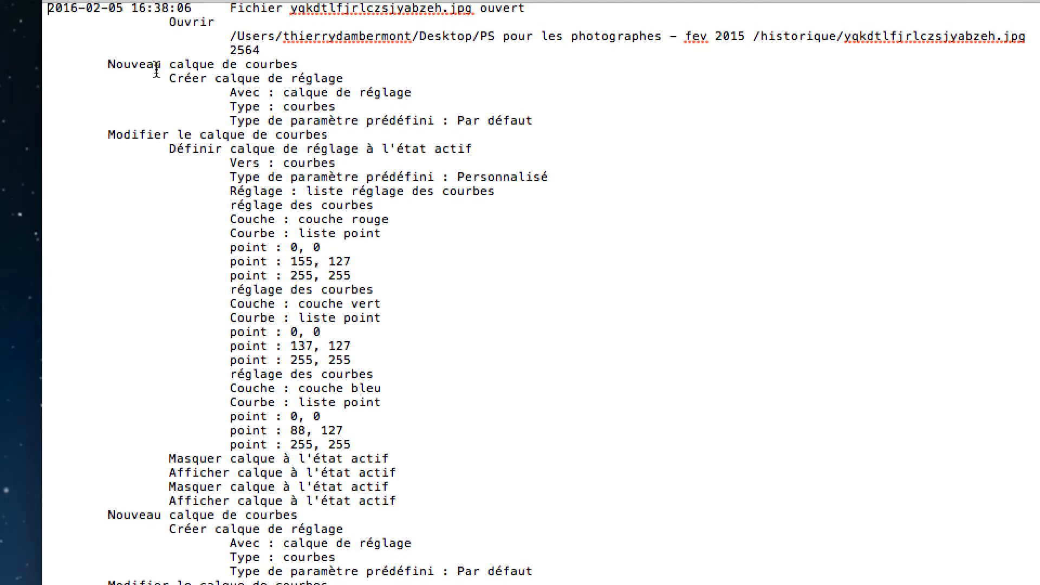
{"action": "scroll", "coordinate": [156, 69], "scroll_direction": "down", "scroll_amount": 2}
{"action": "scroll", "coordinate": [155, 70], "scroll_direction": "down", "scroll_amount": 15}
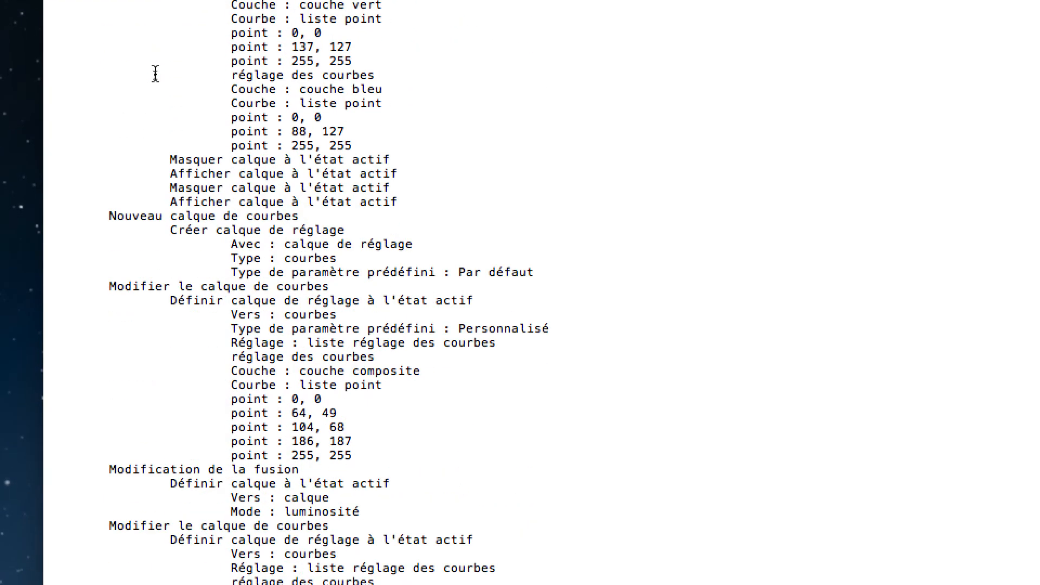
{"action": "scroll", "coordinate": [154, 76], "scroll_direction": "down", "scroll_amount": 20}
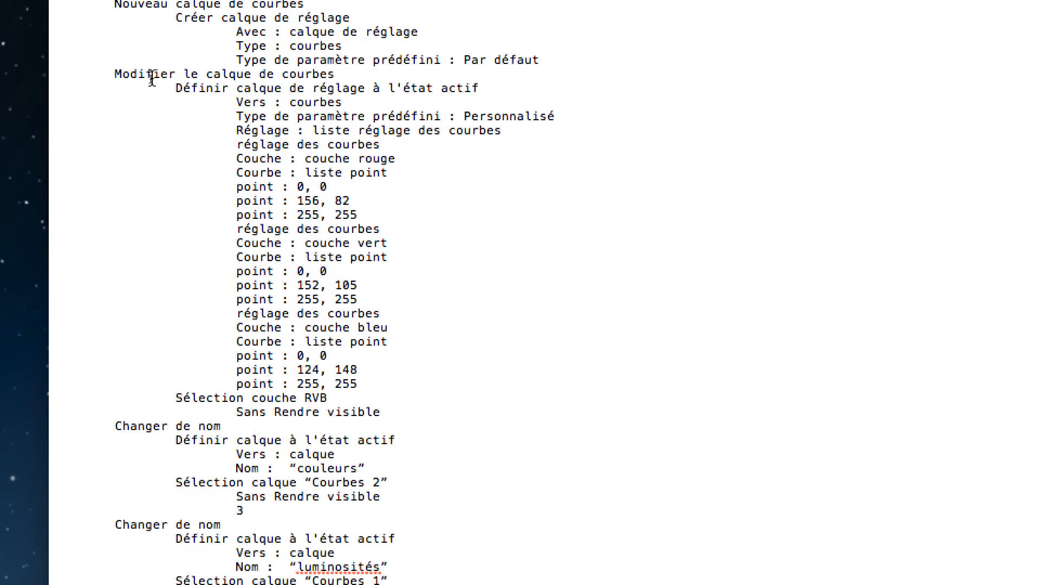
{"action": "scroll", "coordinate": [151, 79], "scroll_direction": "down", "scroll_amount": 15}
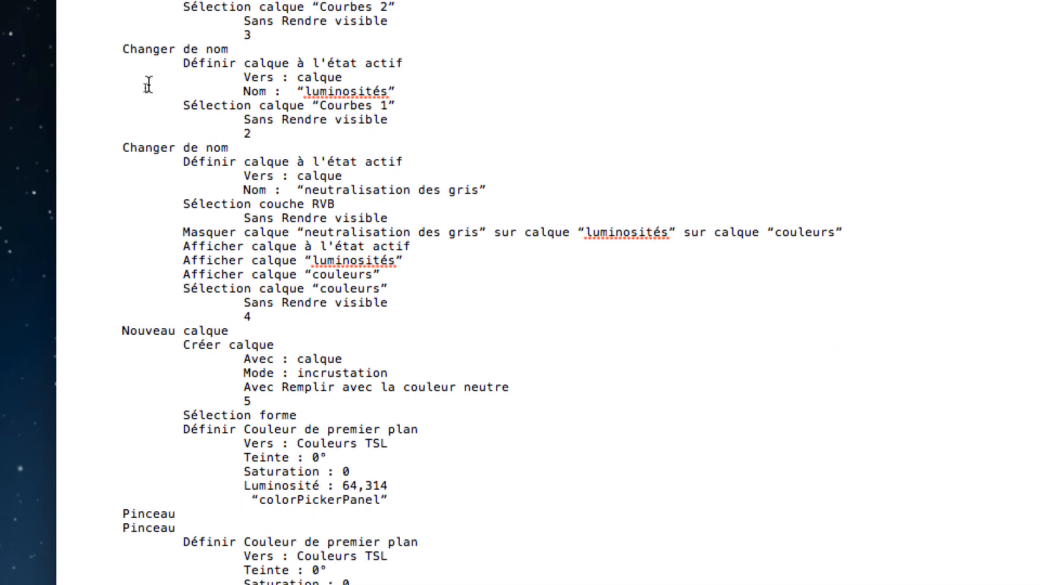
{"action": "scroll", "coordinate": [145, 92], "scroll_direction": "down", "scroll_amount": 10}
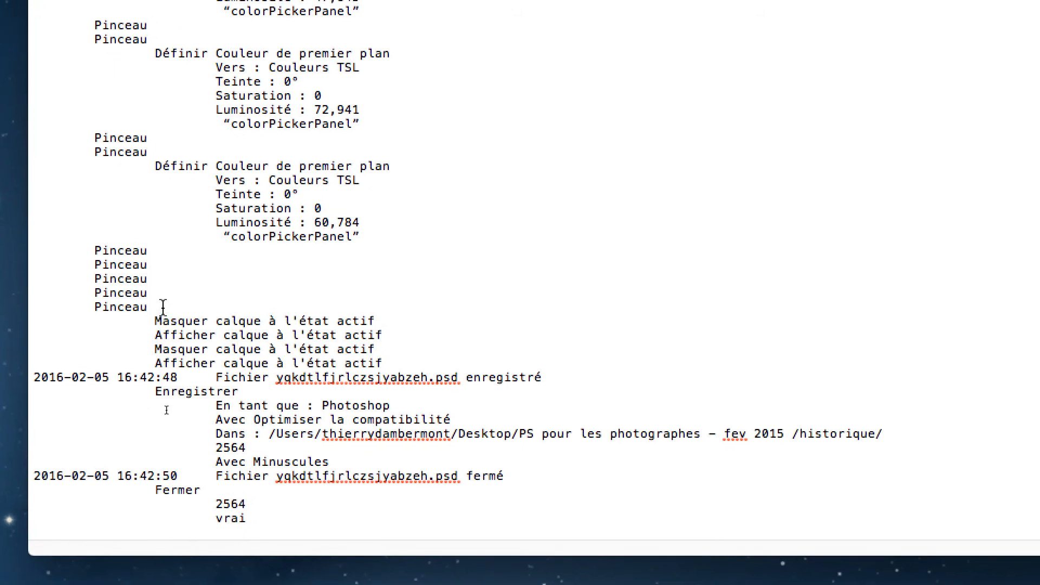
{"action": "scroll", "coordinate": [160, 307], "scroll_direction": "up", "scroll_amount": 4}
{"action": "scroll", "coordinate": [161, 307], "scroll_direction": "up", "scroll_amount": 3}
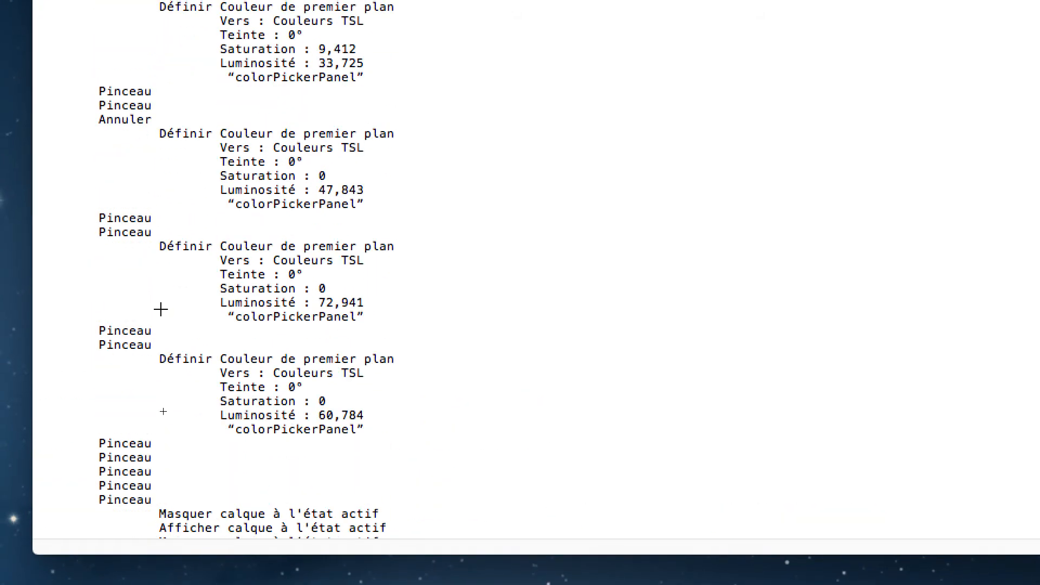
{"action": "scroll", "coordinate": [161, 309], "scroll_direction": "up", "scroll_amount": 10}
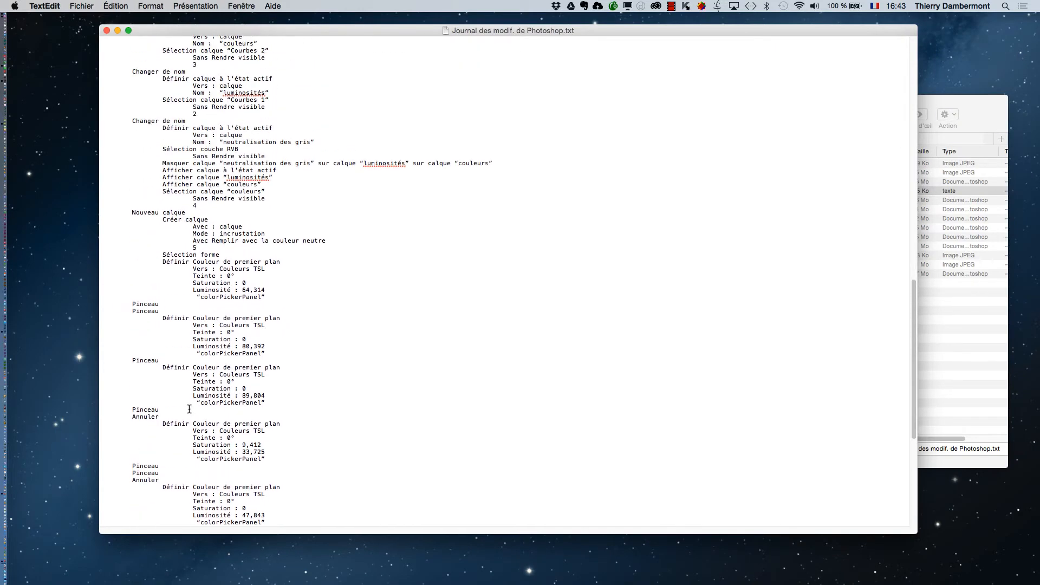
{"action": "scroll", "coordinate": [189, 409], "scroll_direction": "up", "scroll_amount": 15}
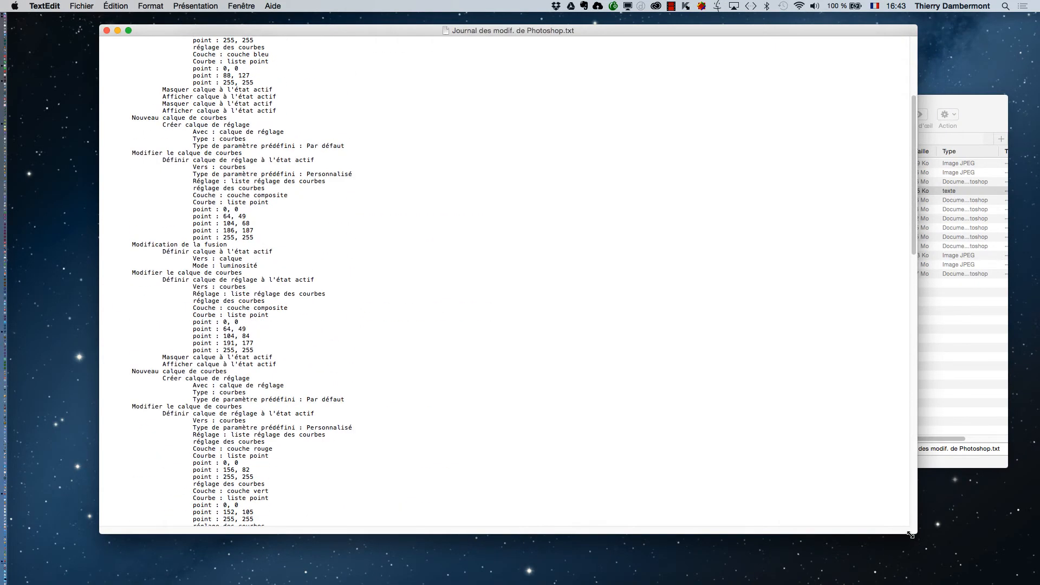
{"action": "left_click_drag", "start_coordinate": [910, 535], "coordinate": [487, 583]}
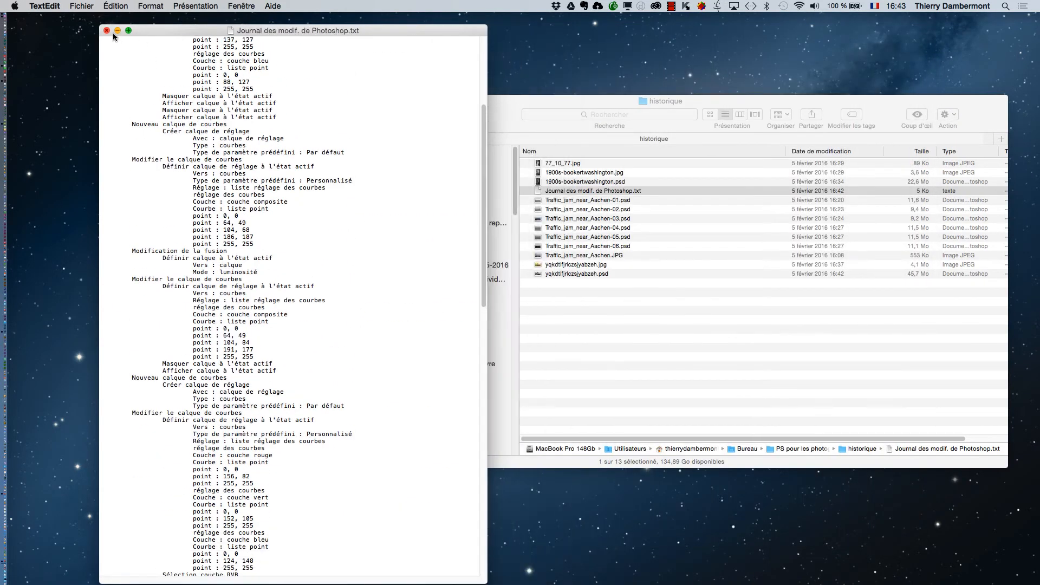
{"action": "left_click", "coordinate": [107, 30]}
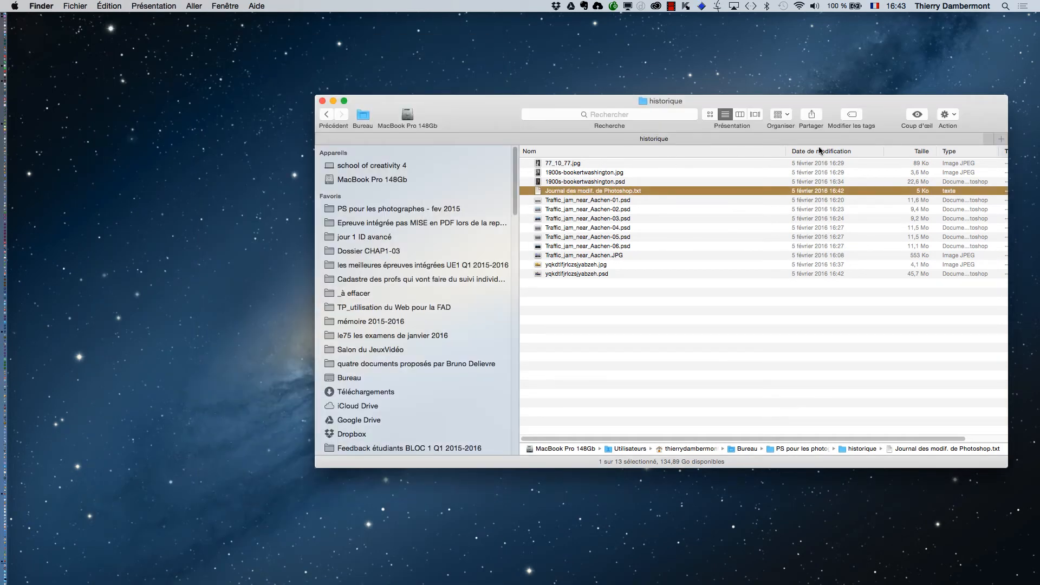
Step: Sort the historique folder by modification date, reopen yqkdtlfjrlczsjyabzeh.psd in Photoshop in full-screen mode and activate the Move tool
{"action": "left_click", "coordinate": [845, 152]}
{"action": "double_click", "coordinate": [610, 164]}
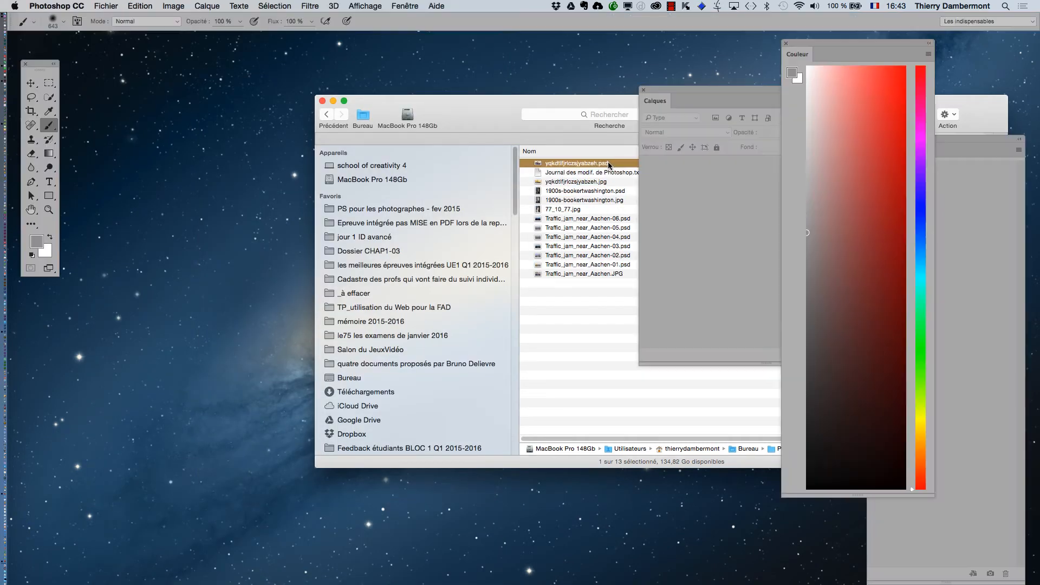
{"action": "key", "text": "f"}
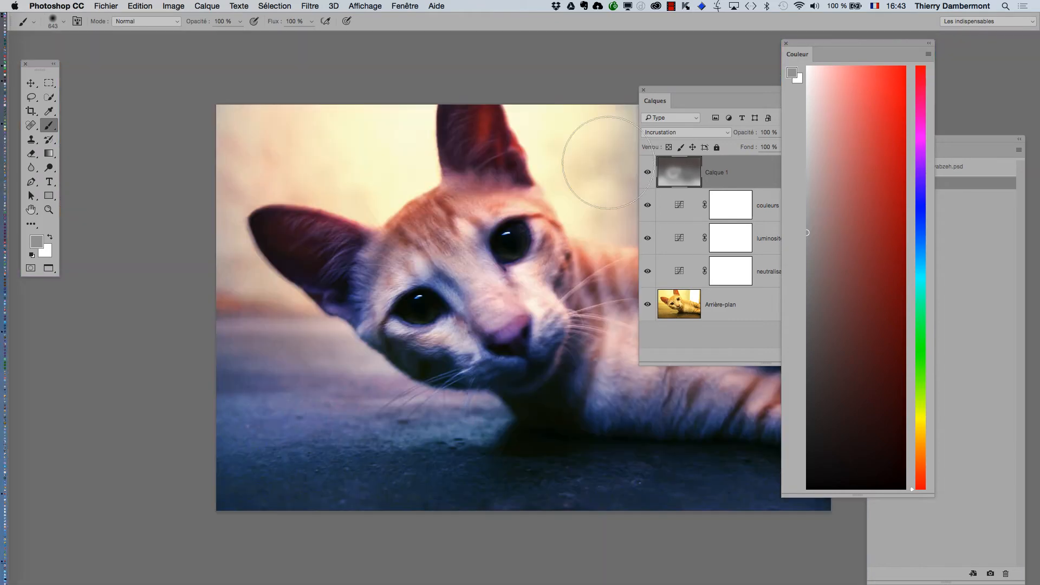
{"action": "left_click_drag", "start_coordinate": [412, 187], "coordinate": [277, 170]}
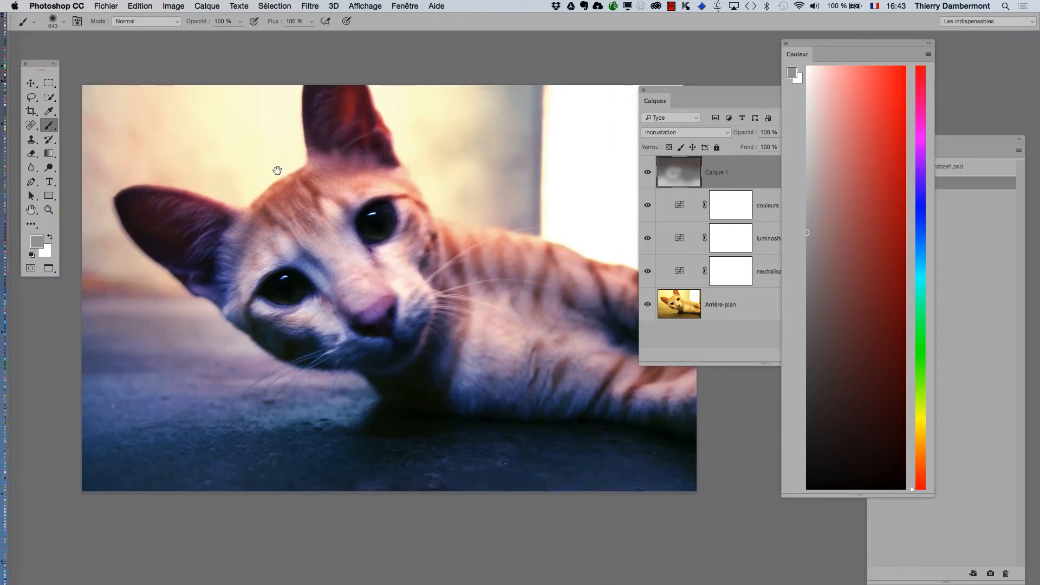
{"action": "left_click", "coordinate": [37, 82]}
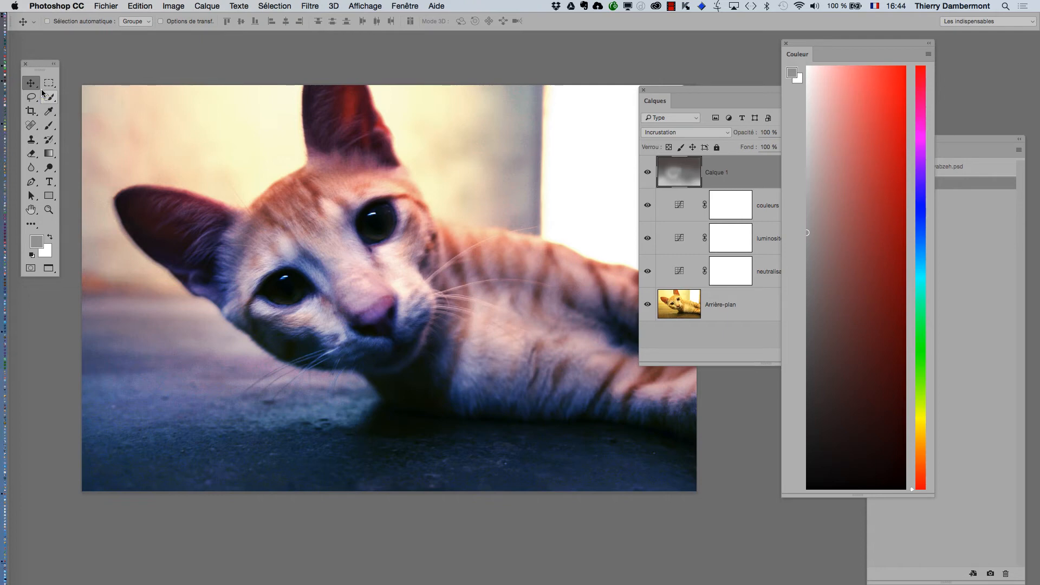
Step: Open the file information of yqkdtlfjrlczsjyabzeh.psd and enlarge the dialog
{"action": "left_click", "coordinate": [107, 6]}
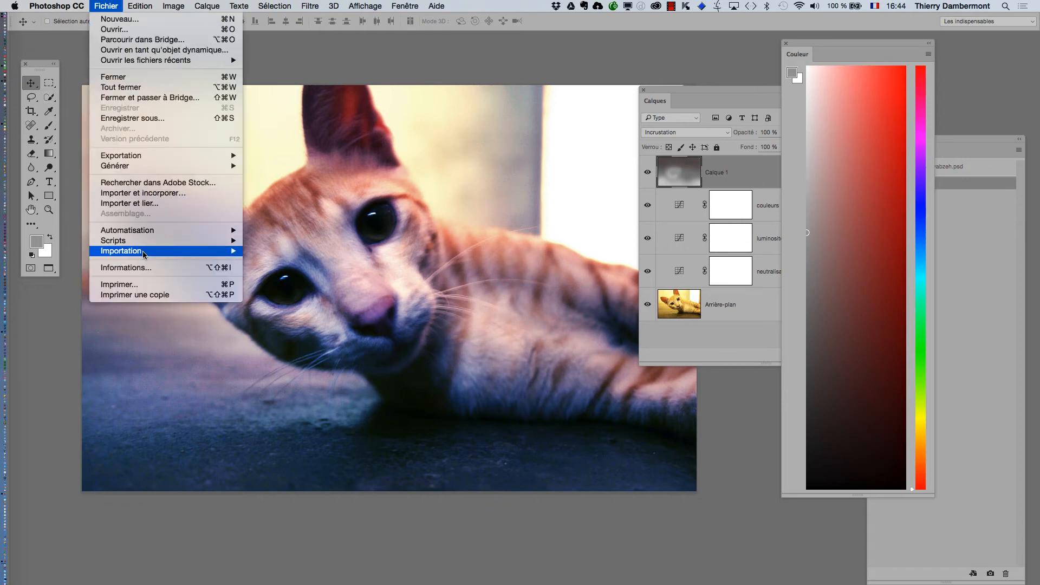
{"action": "left_click", "coordinate": [145, 268]}
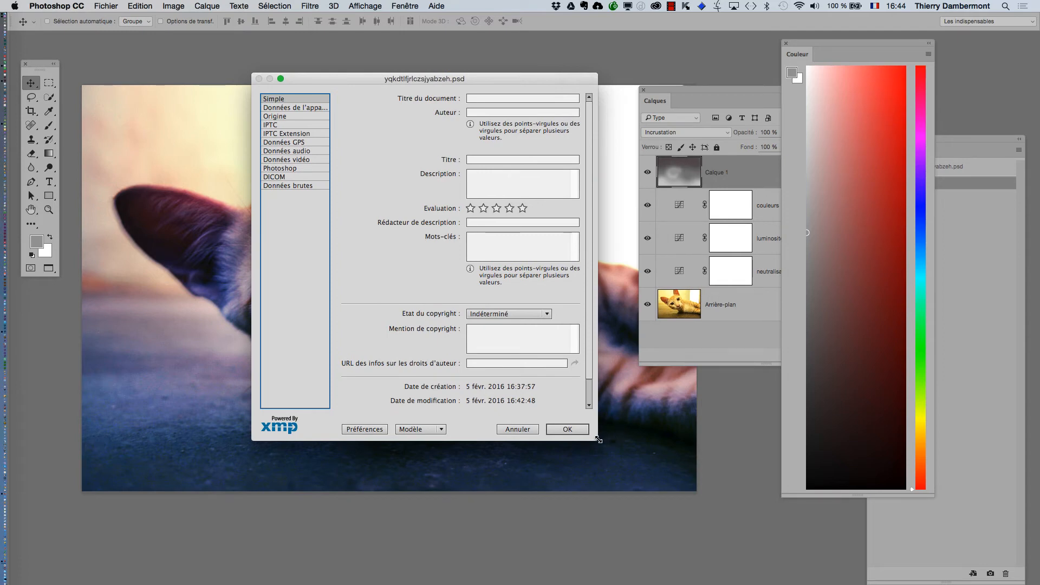
{"action": "left_click_drag", "start_coordinate": [599, 440], "coordinate": [911, 501]}
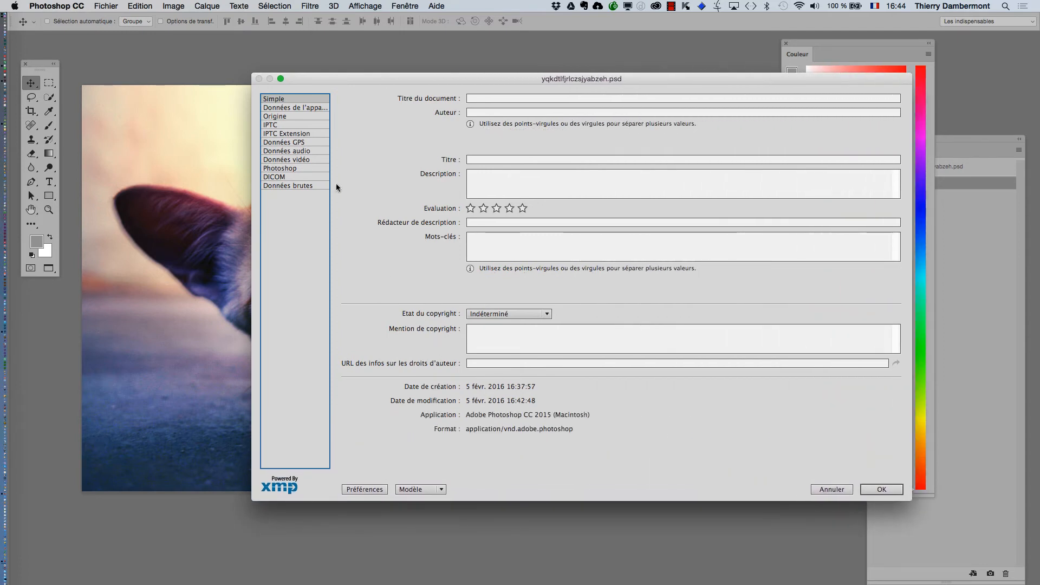
Step: Go through the metadata categories from the camera data to Photoshop to examine the history recorded in the file
{"action": "left_click", "coordinate": [284, 109]}
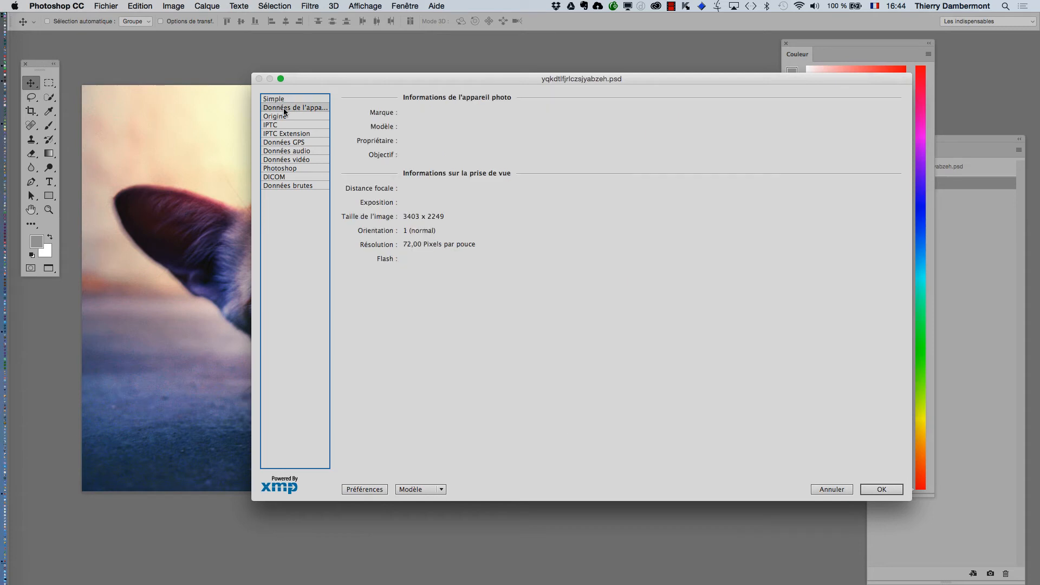
{"action": "left_click", "coordinate": [283, 117]}
{"action": "left_click", "coordinate": [282, 125]}
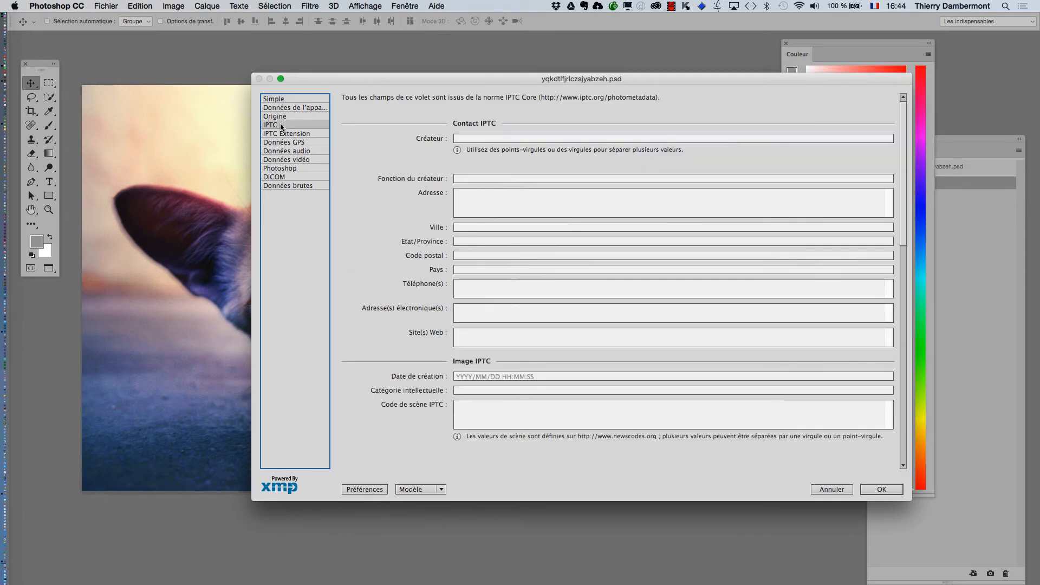
{"action": "key", "text": "Down"}
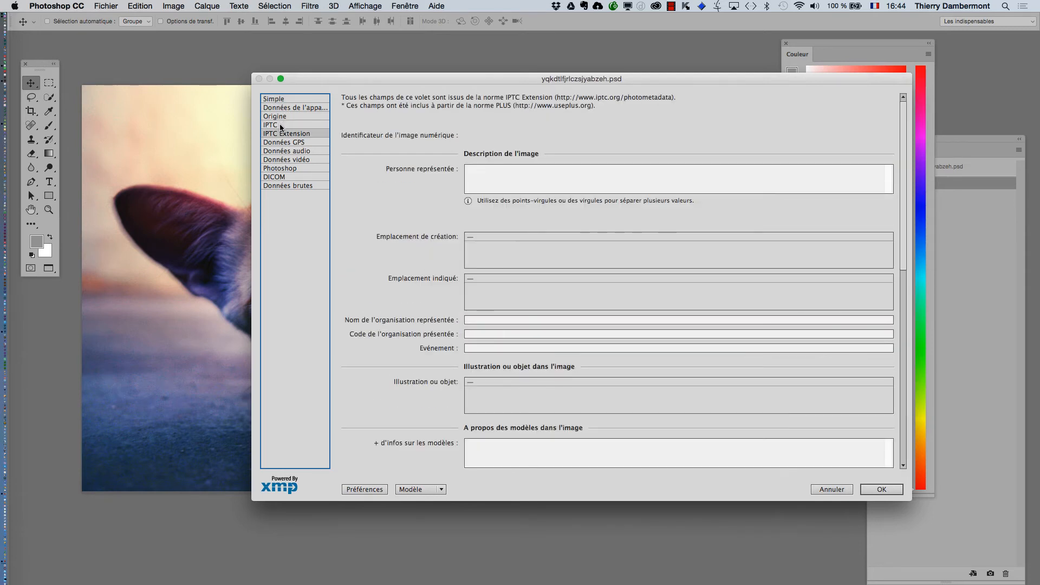
{"action": "key", "text": "Down"}
{"action": "key", "text": "Down"}
{"action": "key", "text": "Down"}
{"action": "key", "text": "Down"}
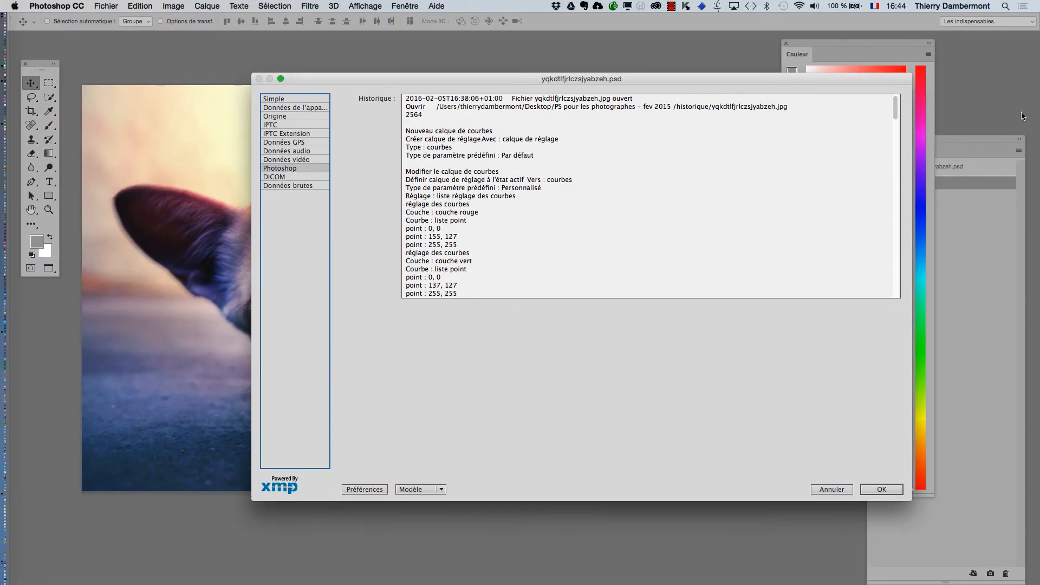
Step: Examine the logged history entries in the Photoshop metadata of yqkdtlfjrlczsjyabzeh.psd, then close the file information and the document
{"action": "left_click_drag", "start_coordinate": [895, 109], "coordinate": [894, 291]}
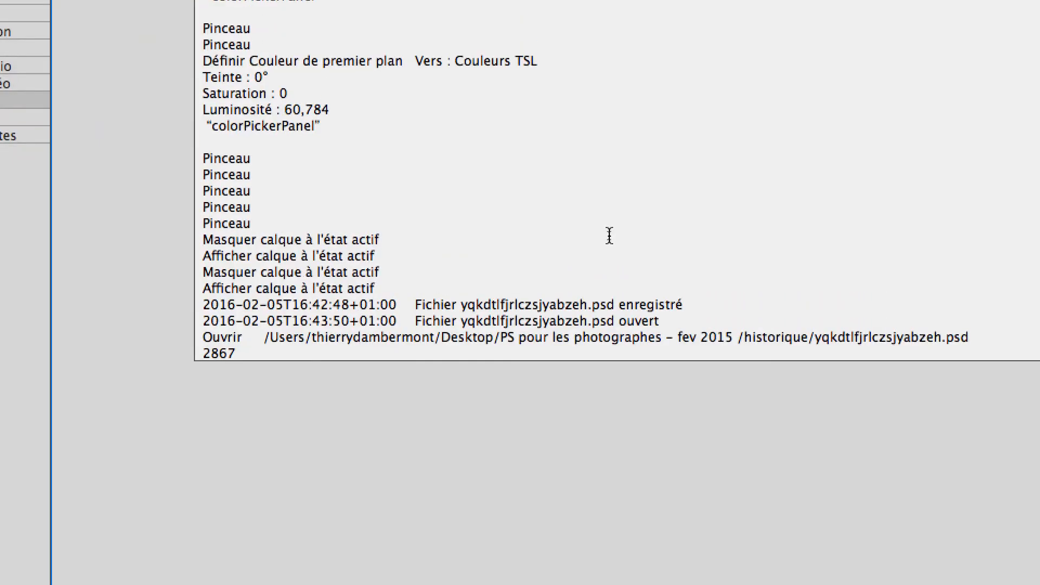
{"action": "scroll", "coordinate": [612, 234], "scroll_direction": "up", "scroll_amount": 15}
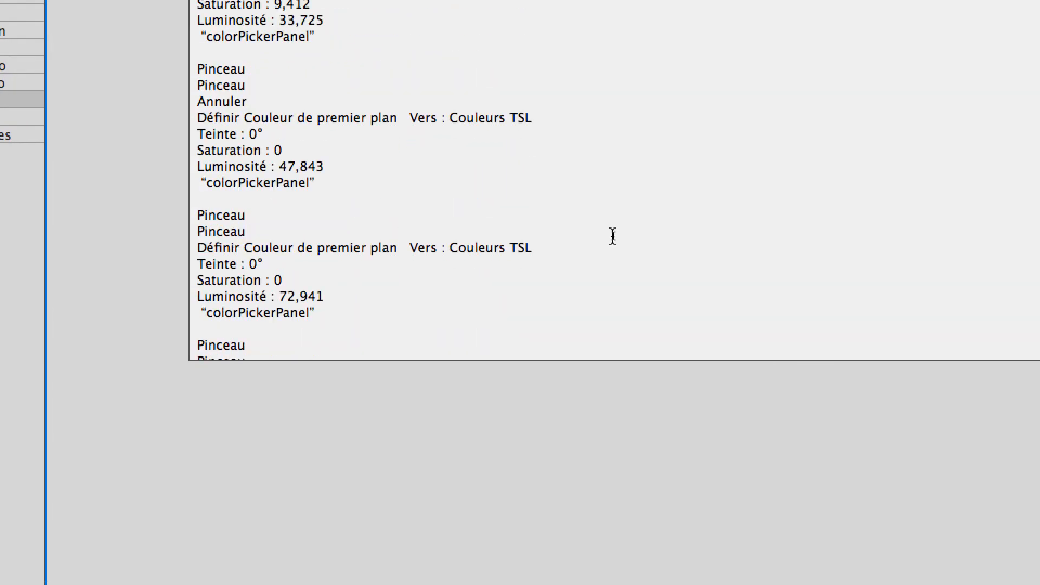
{"action": "scroll", "coordinate": [612, 235], "scroll_direction": "up", "scroll_amount": 15}
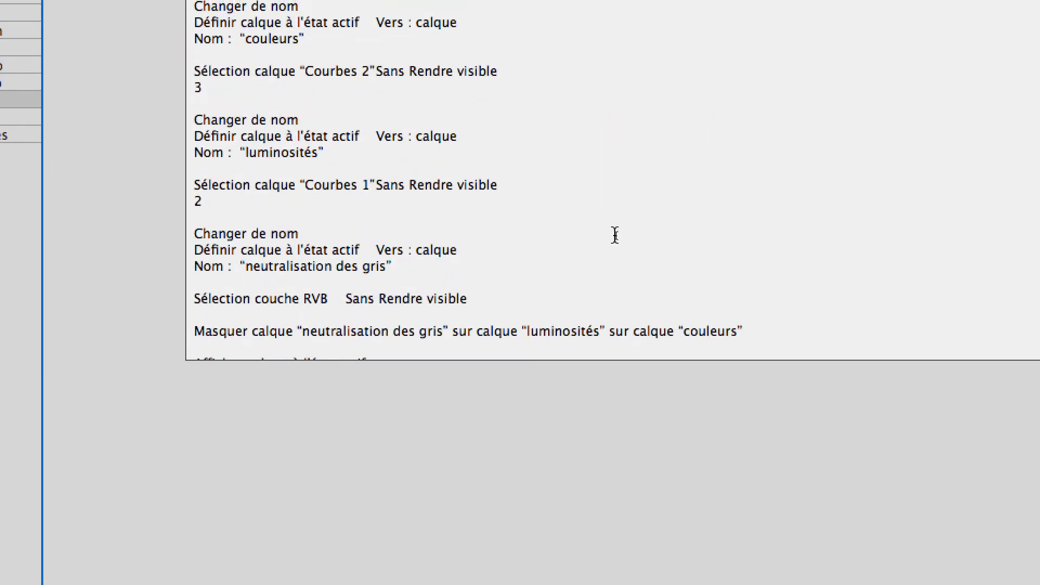
{"action": "scroll", "coordinate": [615, 235], "scroll_direction": "up", "scroll_amount": 5}
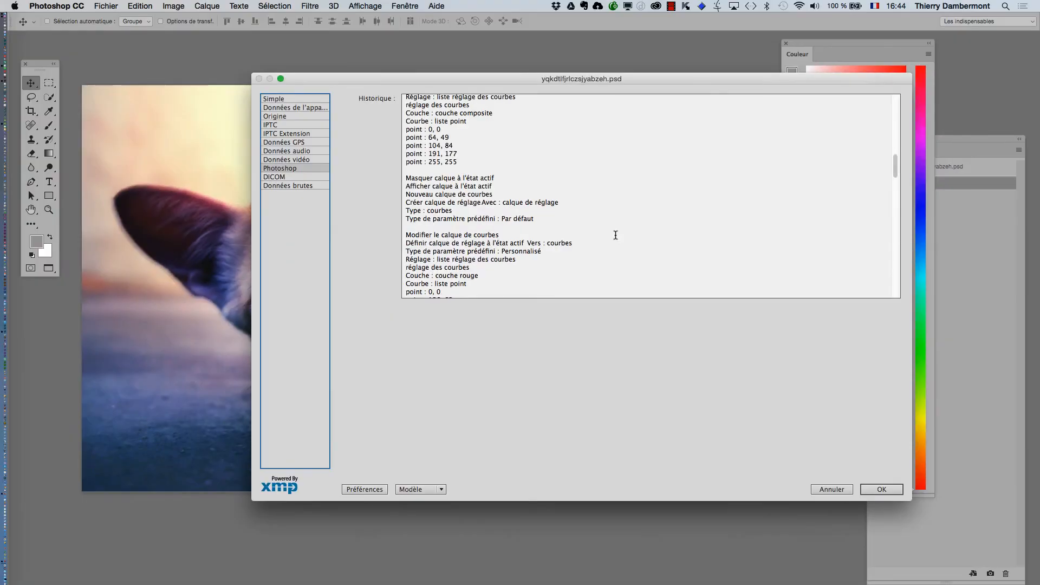
{"action": "scroll", "coordinate": [617, 252], "scroll_direction": "down", "scroll_amount": 4}
{"action": "left_click", "coordinate": [877, 489]}
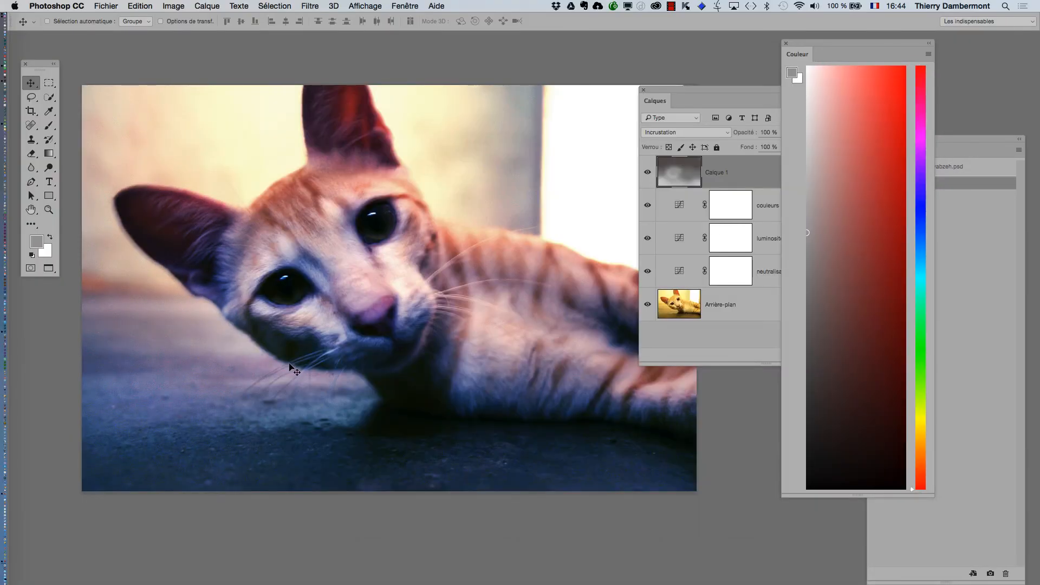
{"action": "key", "text": "super+w"}
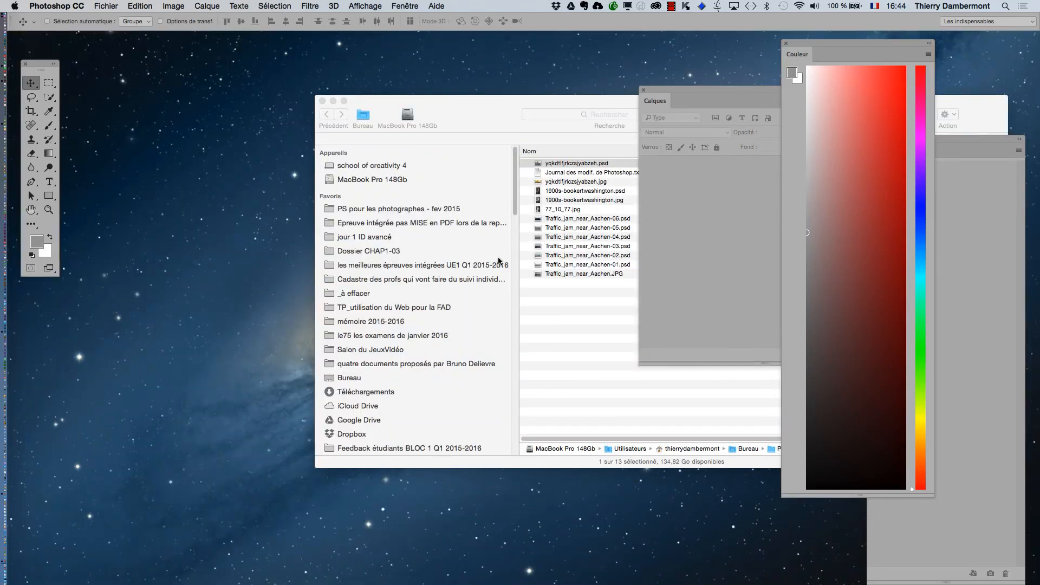
Step: Rename yqkdtlfjrlczsjyabzeh.psd in the historique folder as yqkdtlfjrlczsjyabzeh.txt
{"action": "double_click", "coordinate": [495, 102]}
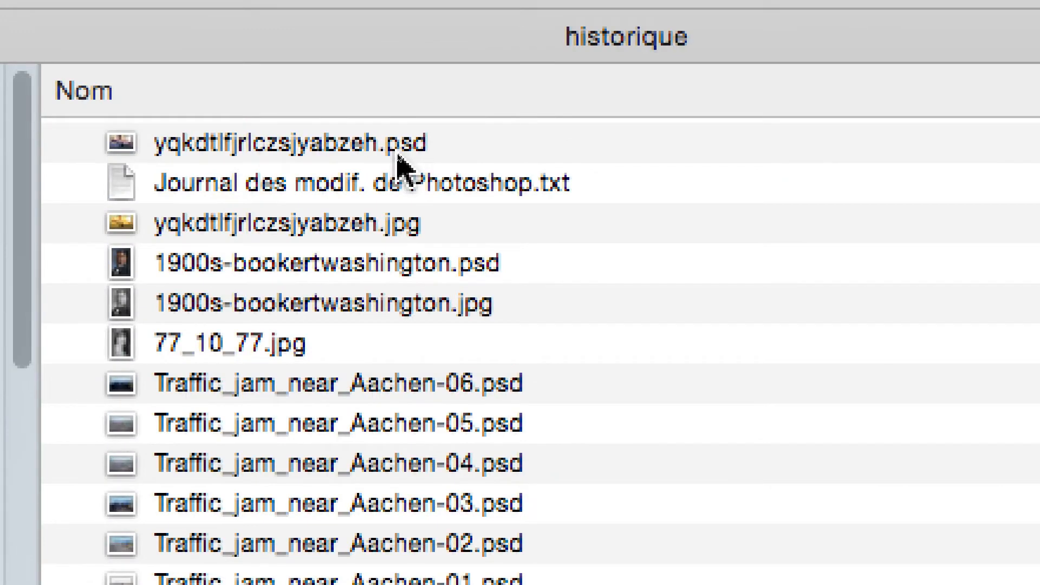
{"action": "left_click", "coordinate": [398, 157]}
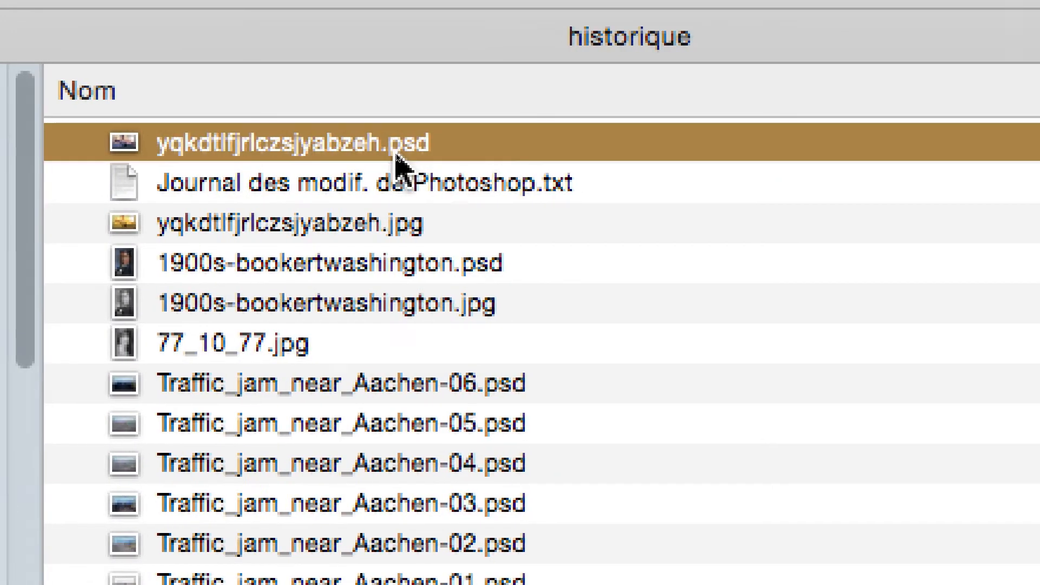
{"action": "left_click", "coordinate": [400, 154]}
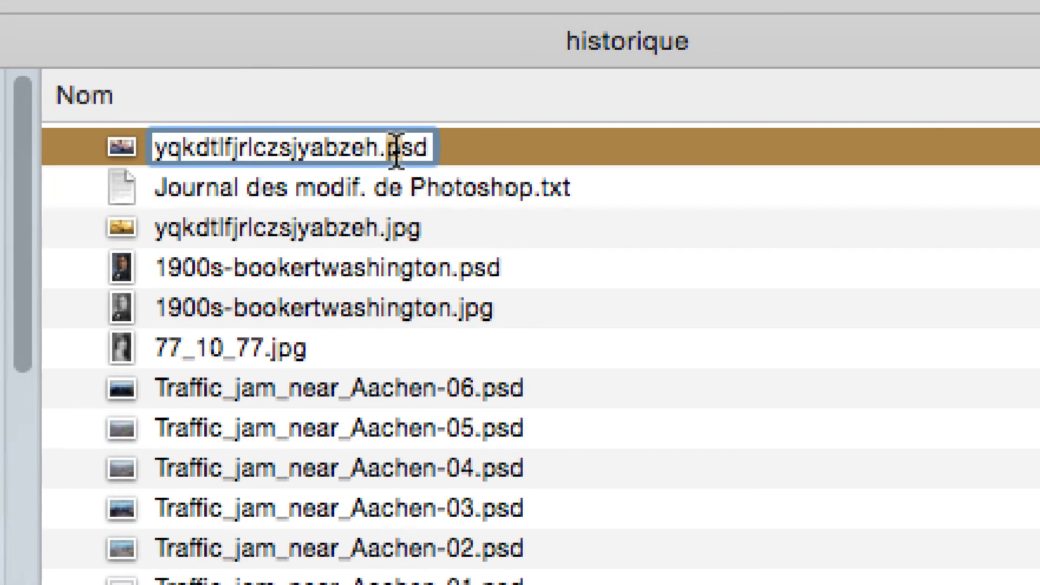
{"action": "left_click_drag", "start_coordinate": [395, 151], "coordinate": [453, 156]}
{"action": "type", "text": "txt"}
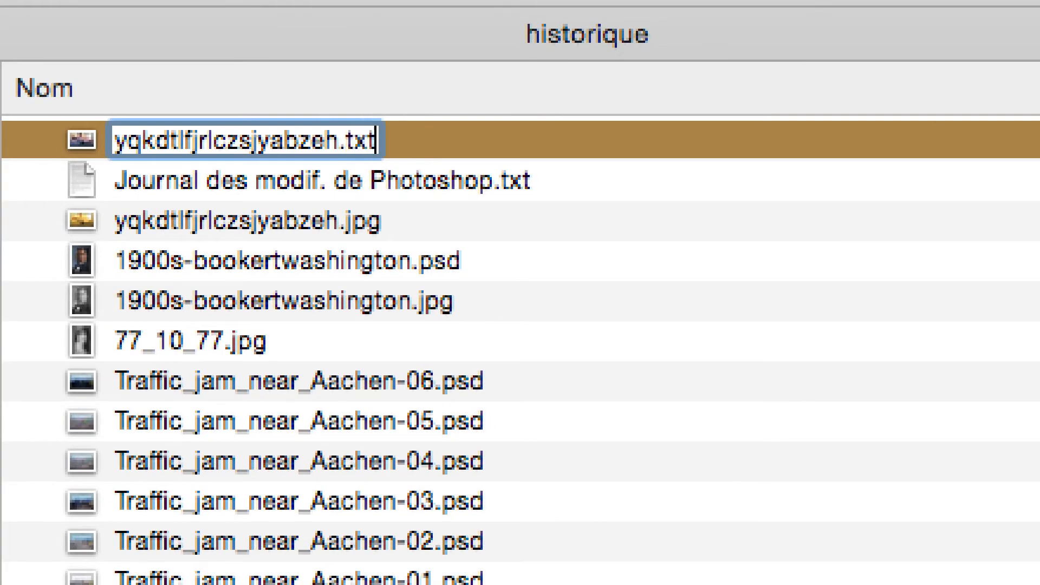
{"action": "key", "text": "Return"}
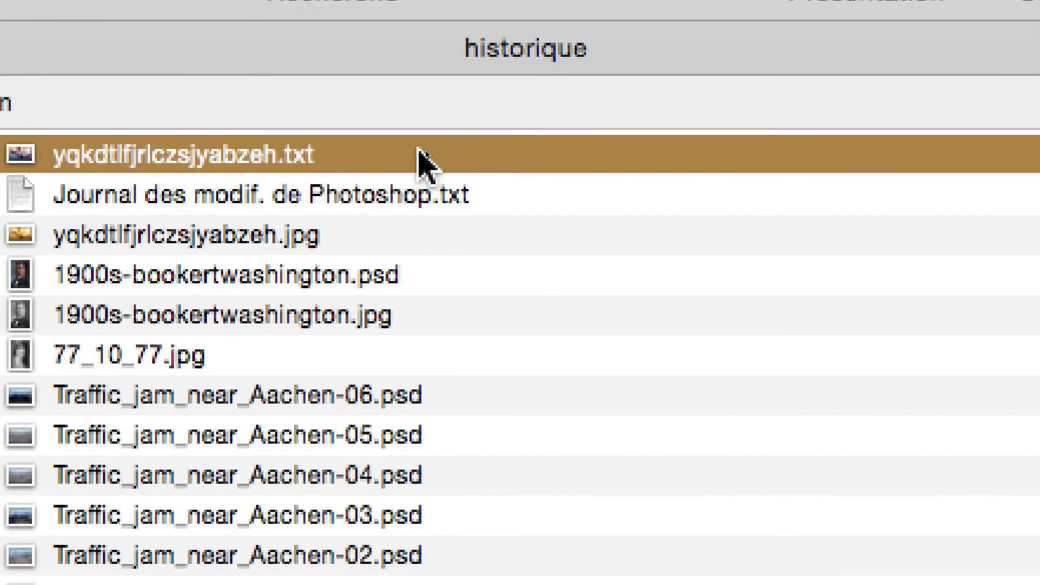
Step: Open yqkdtlfjrlczsjyabzeh.txt with TextEdit and enlarge its window to nearly the whole screen
{"action": "right_click", "coordinate": [484, 142]}
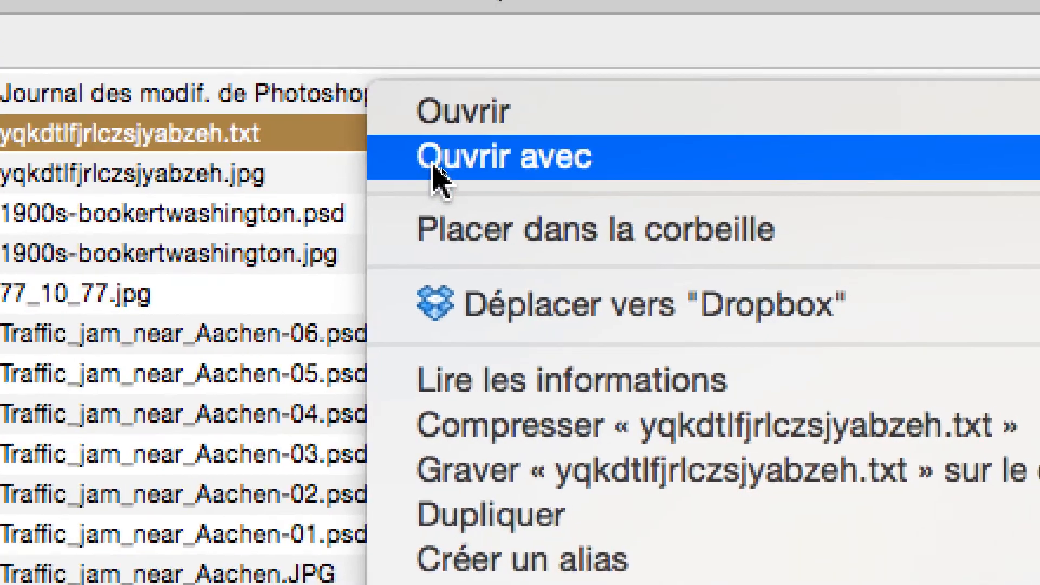
{"action": "mouse_move", "coordinate": [476, 218]}
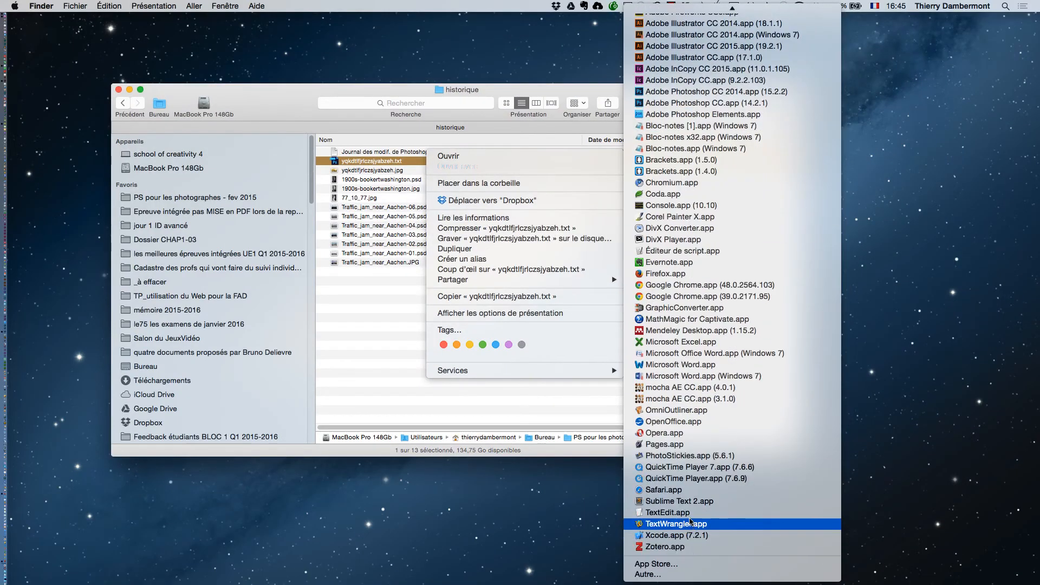
{"action": "left_click", "coordinate": [686, 513]}
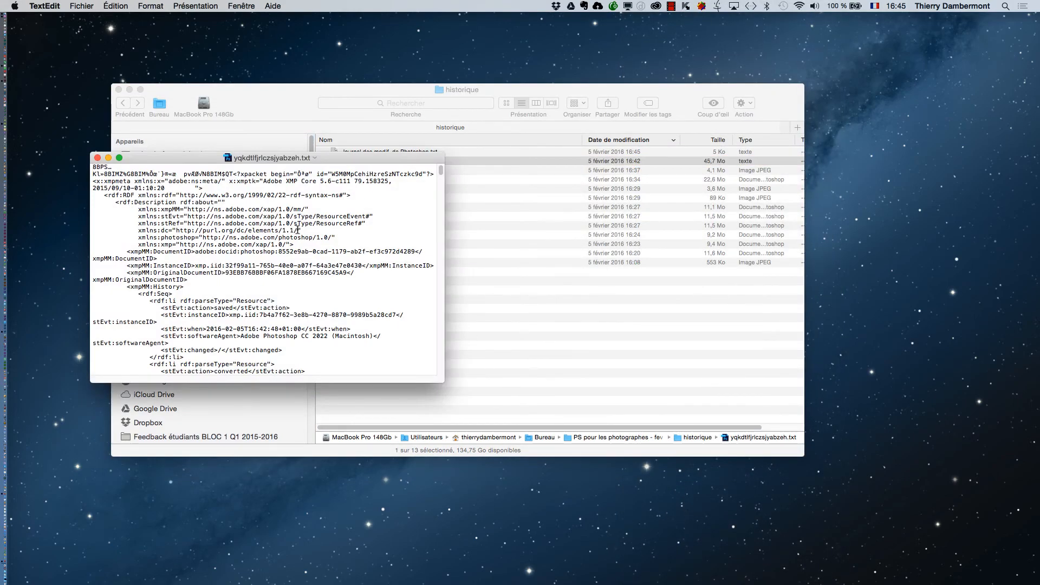
{"action": "left_click_drag", "start_coordinate": [282, 158], "coordinate": [226, 22]}
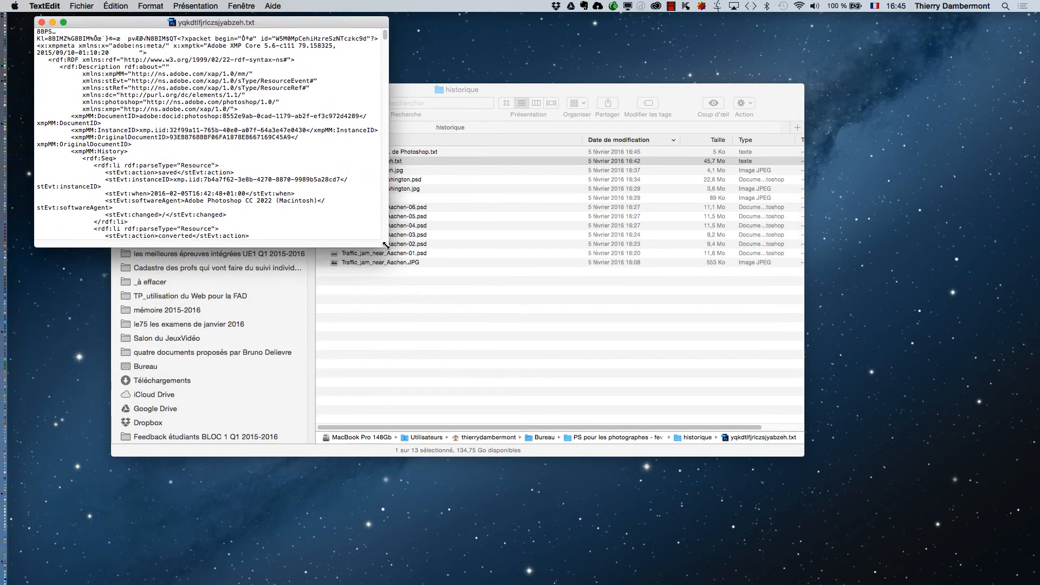
{"action": "left_click_drag", "start_coordinate": [387, 245], "coordinate": [1038, 581]}
Step: Examine the XMP metadata, the embedded photoshop:History entries and the raw image data in the text file, and close it
{"action": "scroll", "coordinate": [531, 407], "scroll_direction": "down", "scroll_amount": 15}
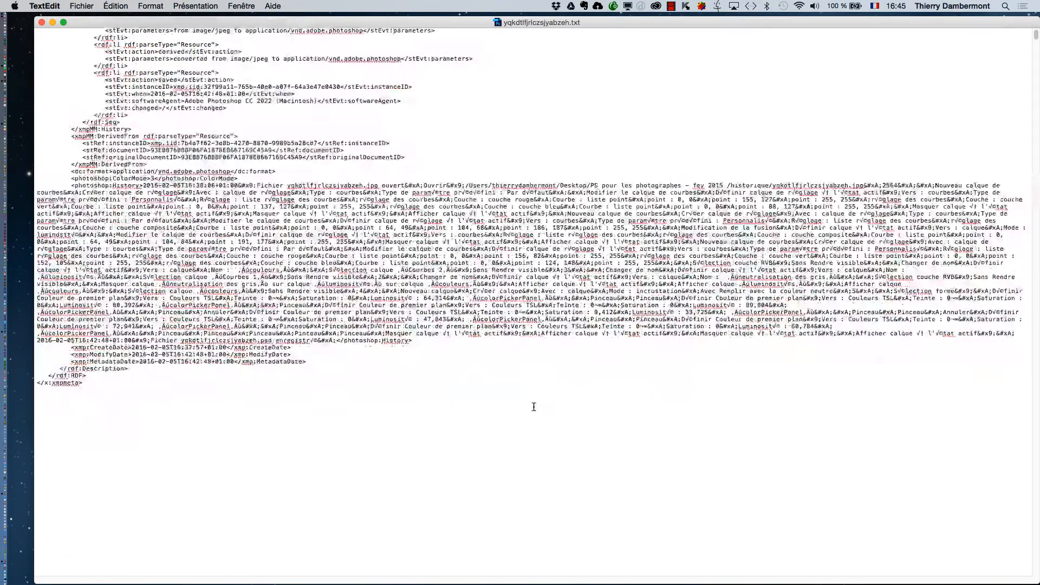
{"action": "scroll", "coordinate": [530, 385], "scroll_direction": "down", "scroll_amount": 15}
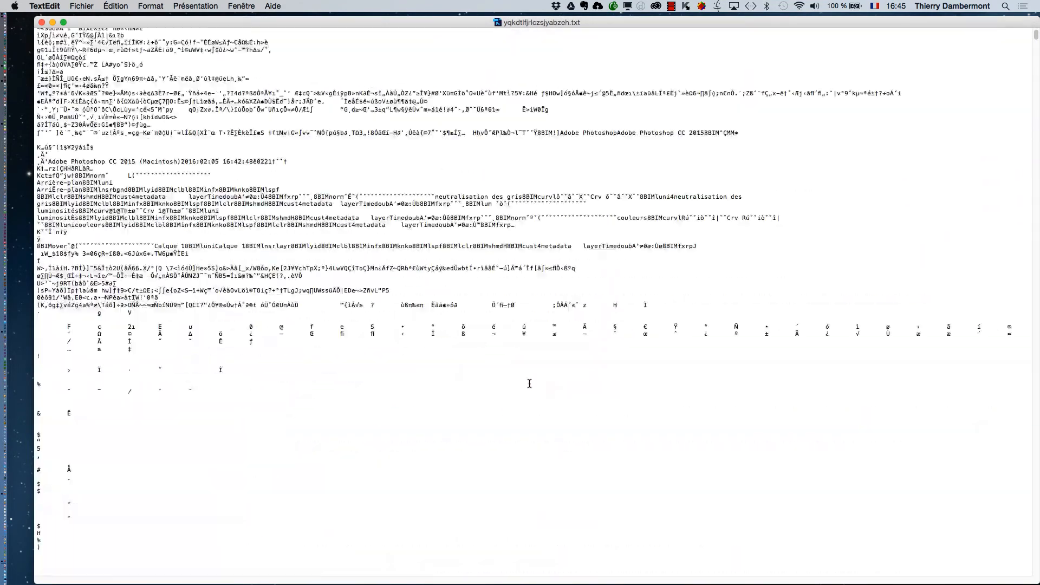
{"action": "scroll", "coordinate": [526, 391], "scroll_direction": "down", "scroll_amount": 10}
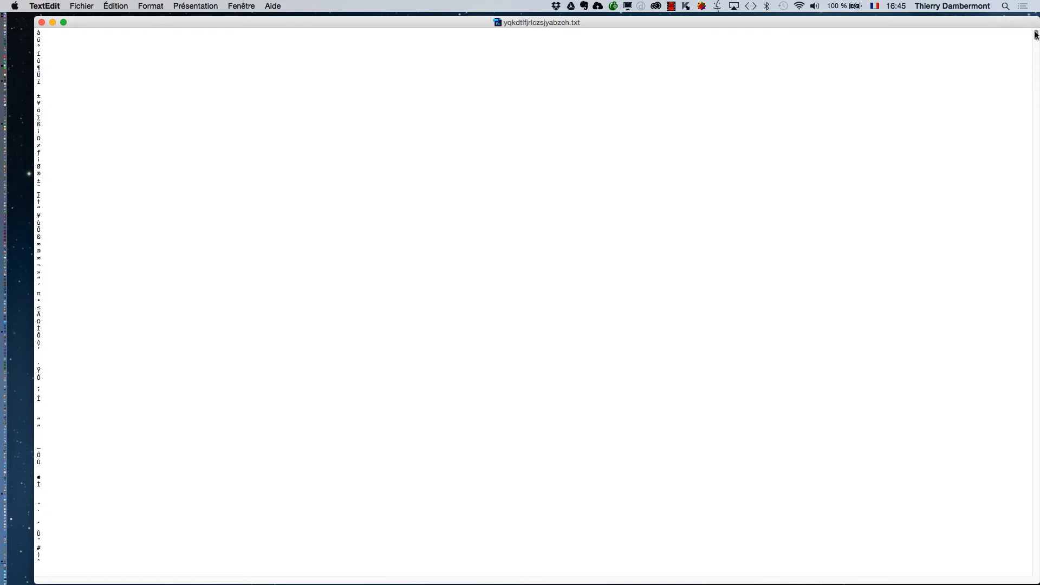
{"action": "left_click_drag", "start_coordinate": [1035, 33], "coordinate": [1035, 131]}
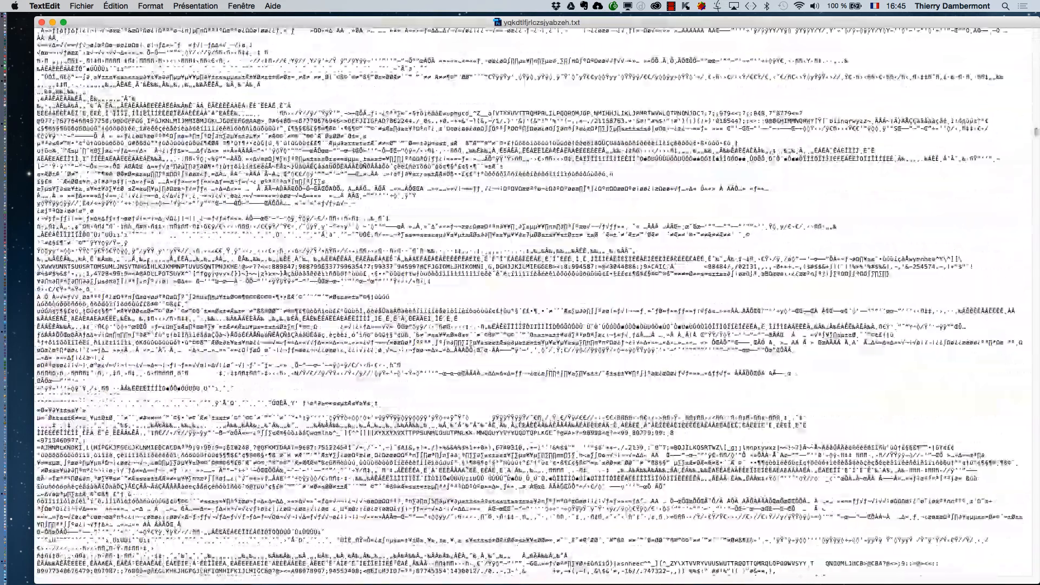
{"action": "scroll", "coordinate": [162, 261], "scroll_direction": "down", "scroll_amount": 2}
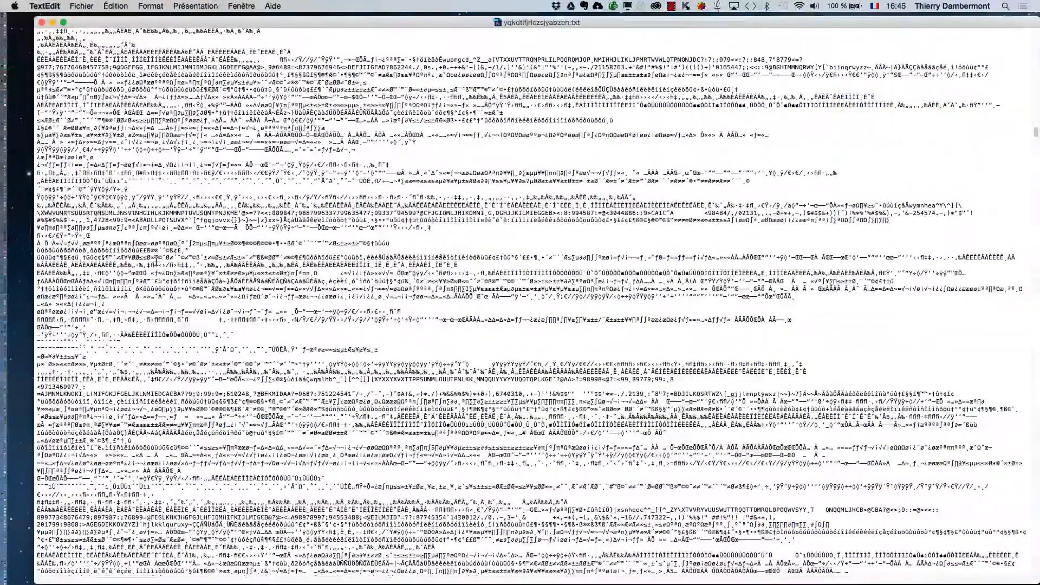
{"action": "left_click_drag", "start_coordinate": [1036, 134], "coordinate": [1034, 31]}
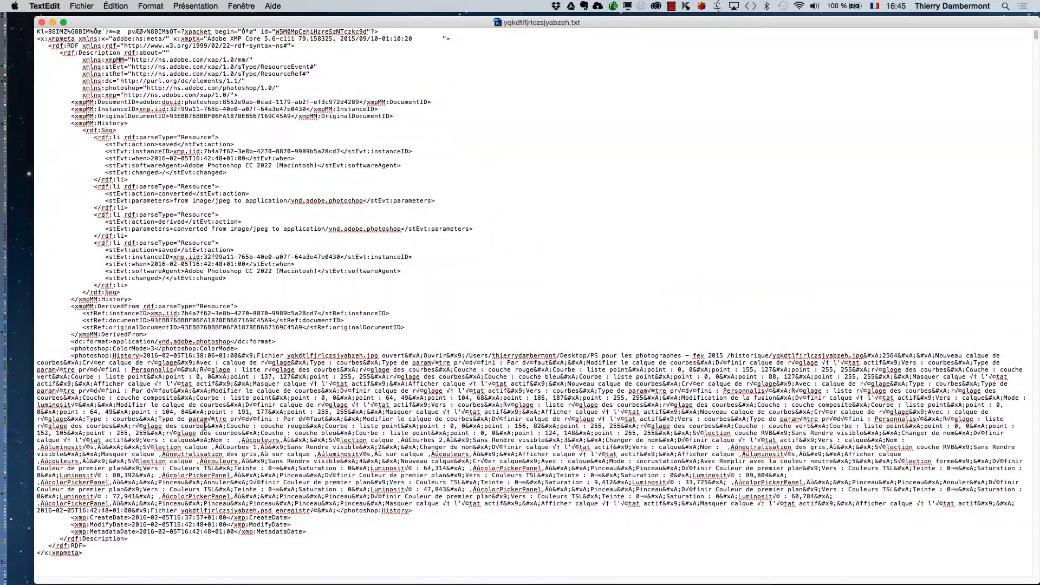
{"action": "scroll", "coordinate": [205, 428], "scroll_direction": "down", "scroll_amount": 5}
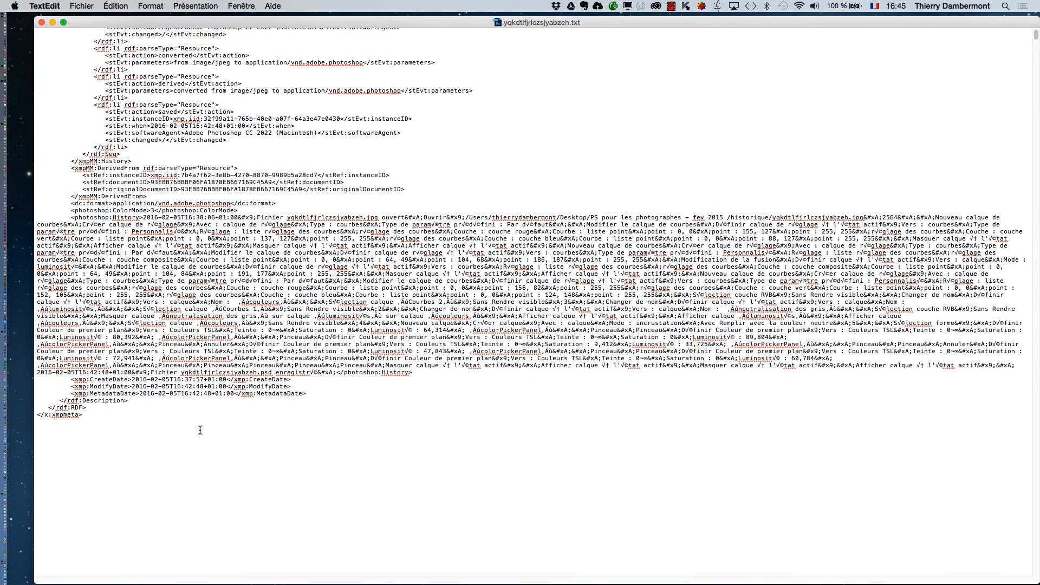
{"action": "scroll", "coordinate": [196, 431], "scroll_direction": "up", "scroll_amount": 2}
{"action": "scroll", "coordinate": [212, 420], "scroll_direction": "up", "scroll_amount": 5}
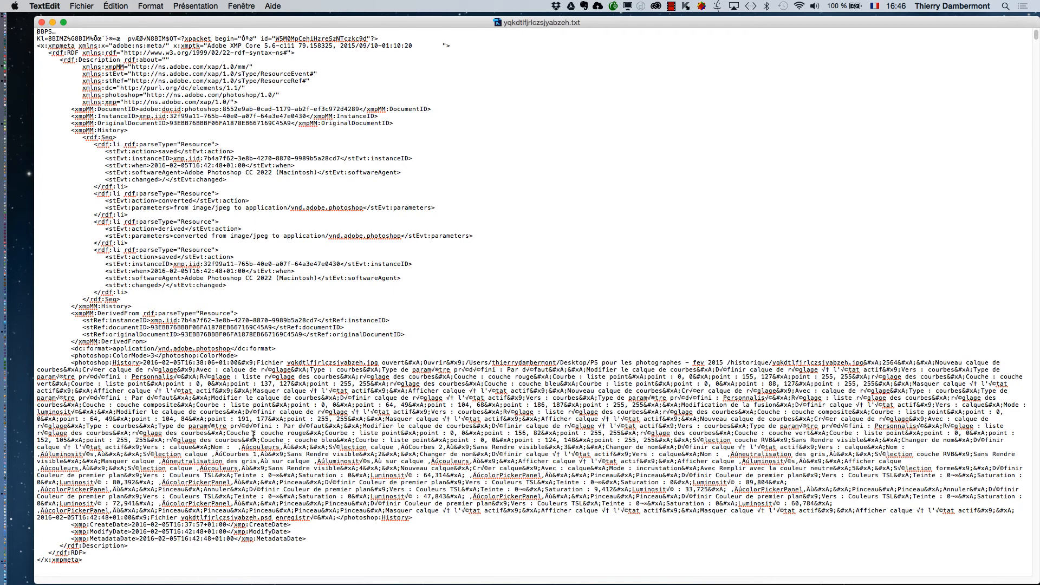
{"action": "scroll", "coordinate": [253, 433], "scroll_direction": "down", "scroll_amount": 8}
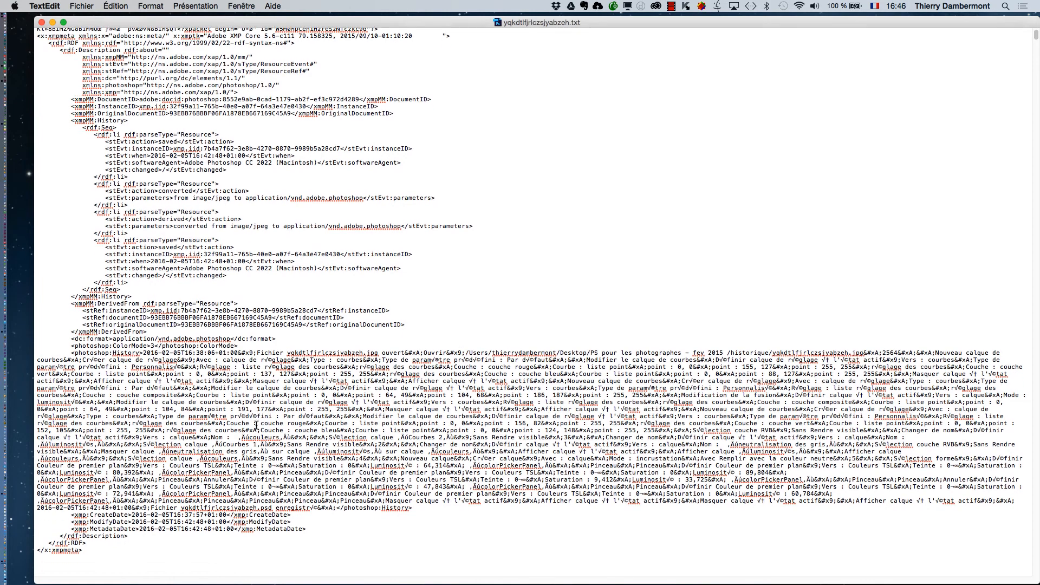
{"action": "scroll", "coordinate": [256, 429], "scroll_direction": "up", "scroll_amount": 8}
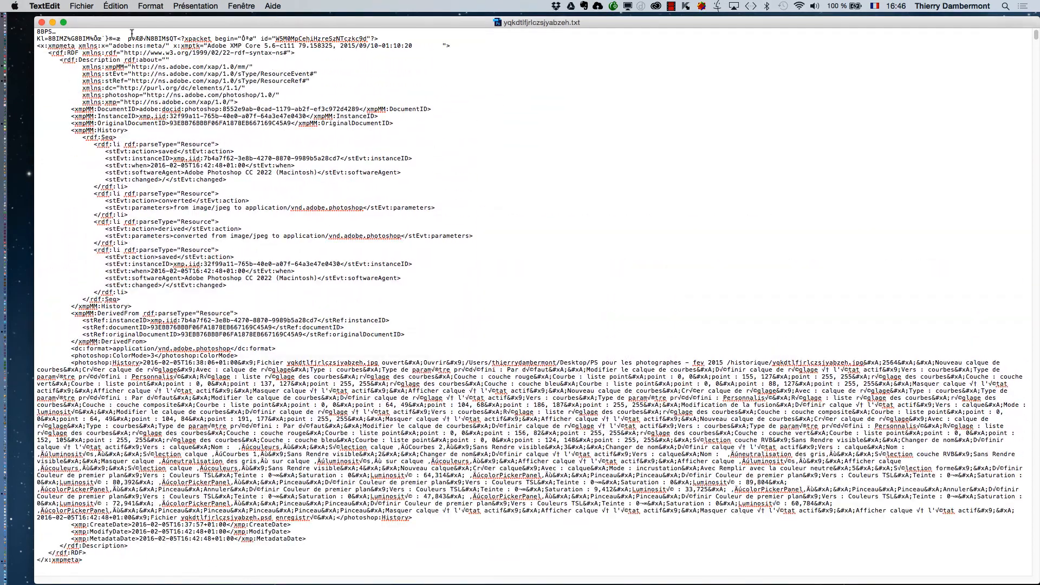
{"action": "left_click", "coordinate": [42, 22]}
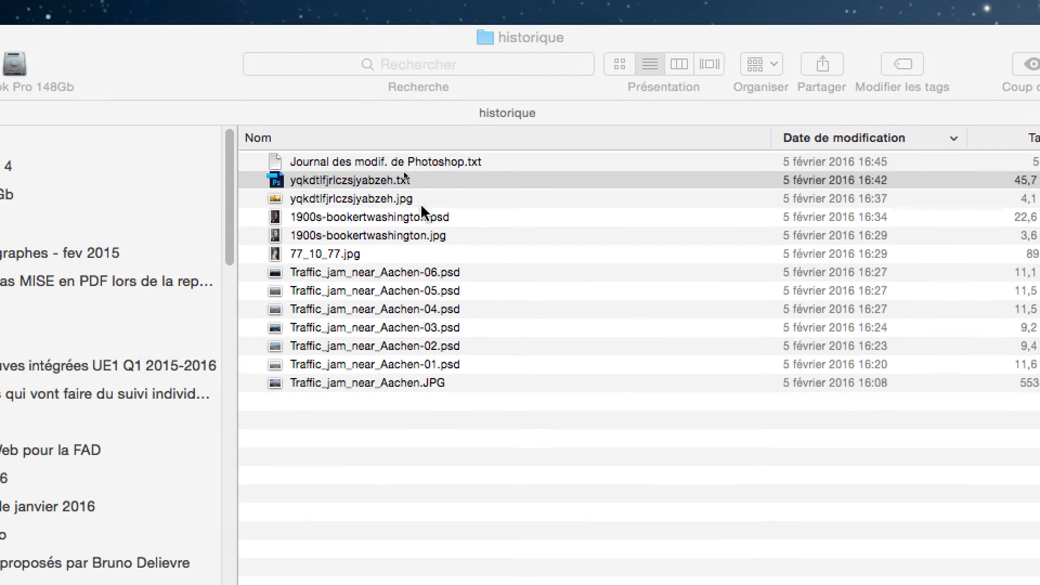
Step: Rename yqkdtlfjrlczsjyabzeh.txt back to yqkdtlfjrlczsjyabzeh.psd and close the historique folder window
{"action": "left_click", "coordinate": [338, 46]}
{"action": "left_click_drag", "start_coordinate": [412, 197], "coordinate": [434, 199]}
{"action": "type", "text": "psd"}
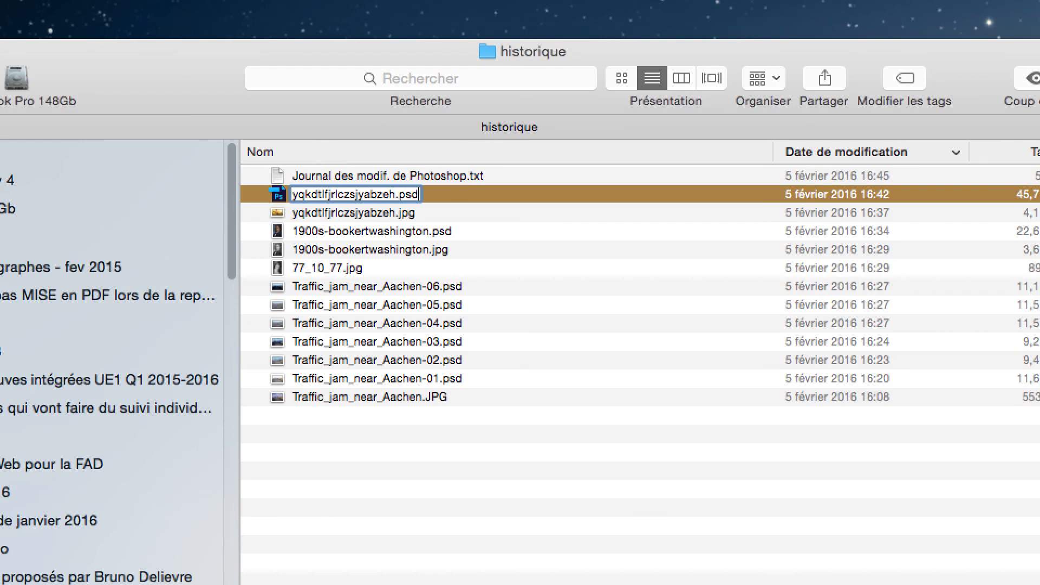
{"action": "key", "text": "Return"}
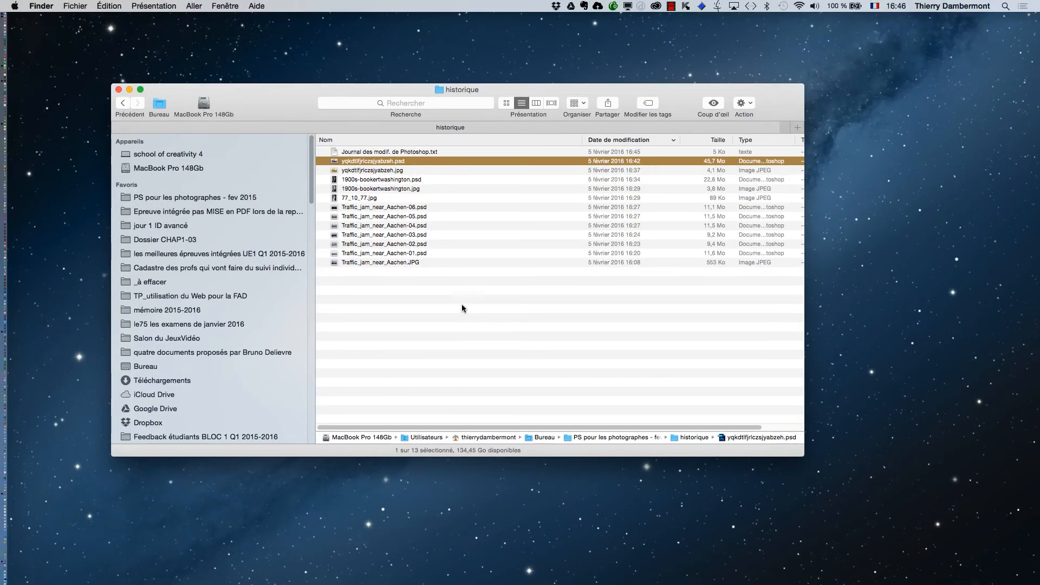
{"action": "left_click", "coordinate": [461, 302]}
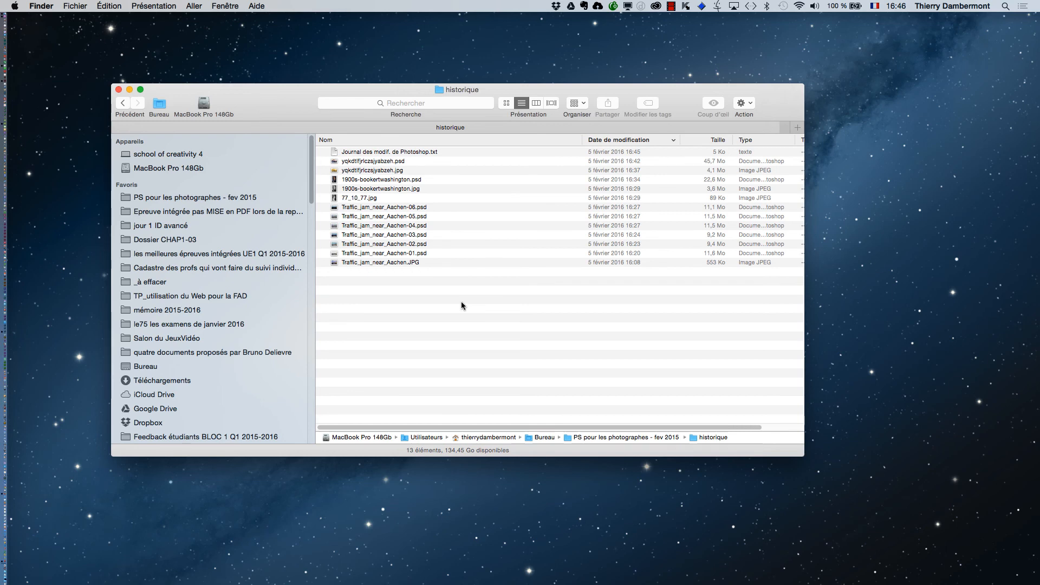
{"action": "left_click", "coordinate": [119, 89]}
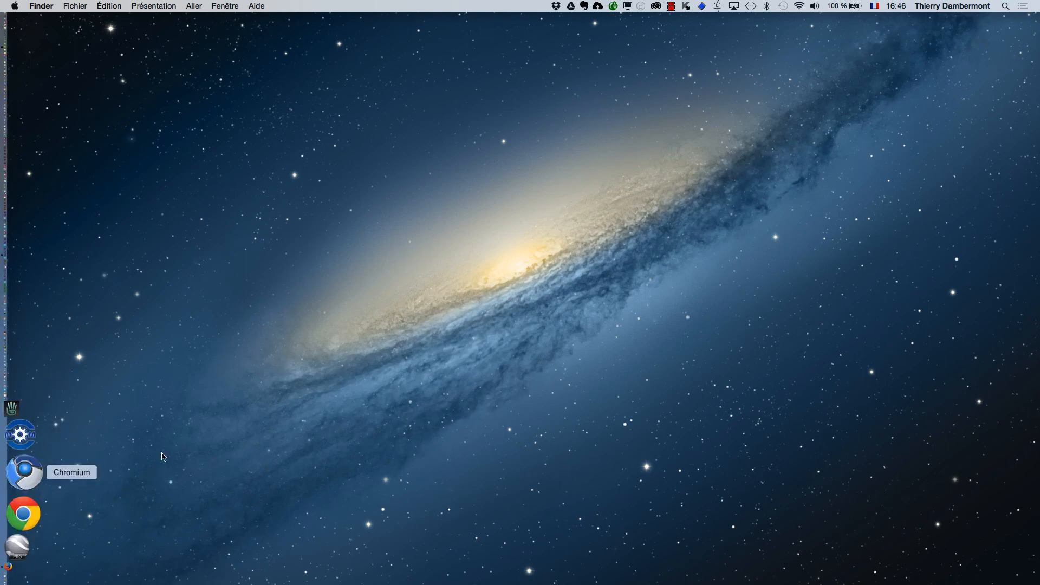
Step: Switch to Photoshop, turn off the history log (Journal de l'historique) in the preferences and activate the Move tool
{"action": "key", "text": "super+Tab"}
{"action": "key", "text": "super+Tab"}
{"action": "left_click", "coordinate": [78, 6]}
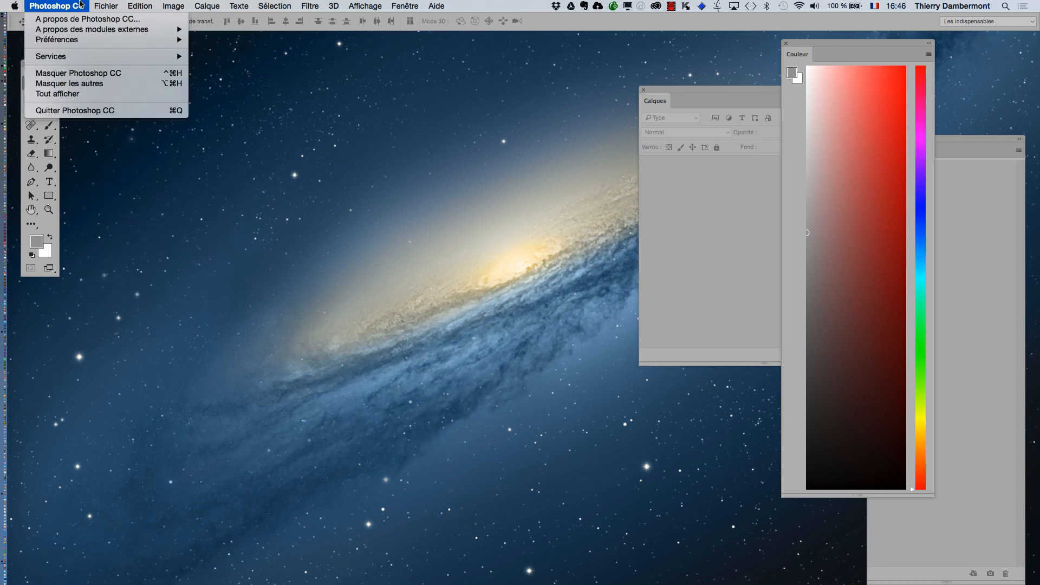
{"action": "mouse_move", "coordinate": [100, 4]}
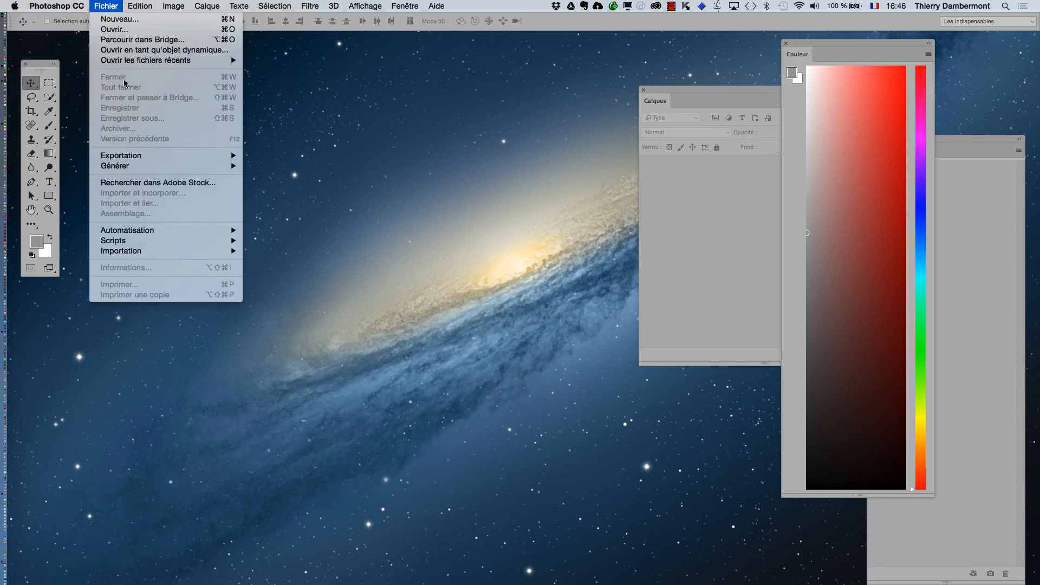
{"action": "mouse_move", "coordinate": [70, 40]}
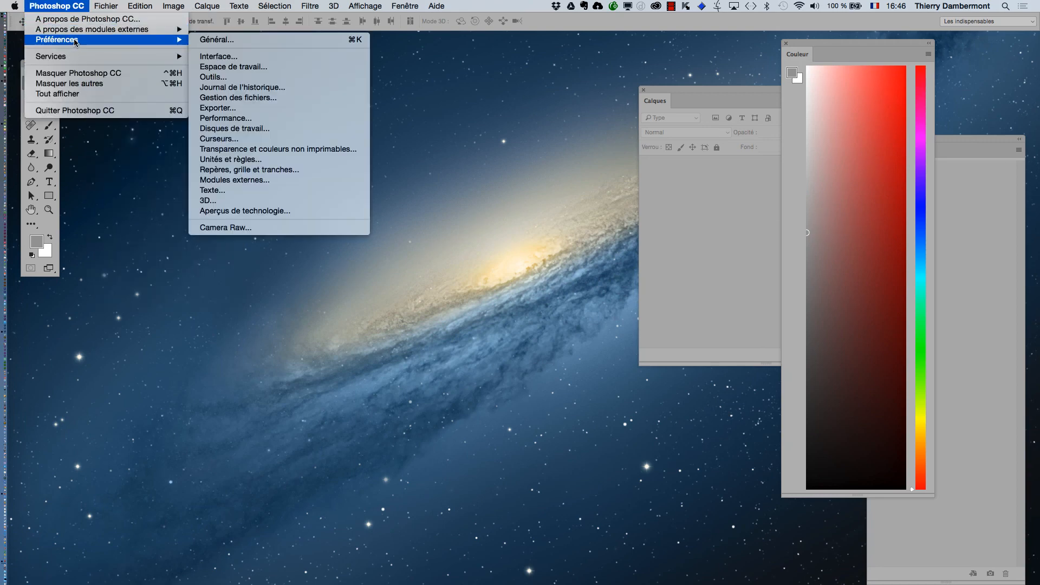
{"action": "left_click", "coordinate": [287, 91]}
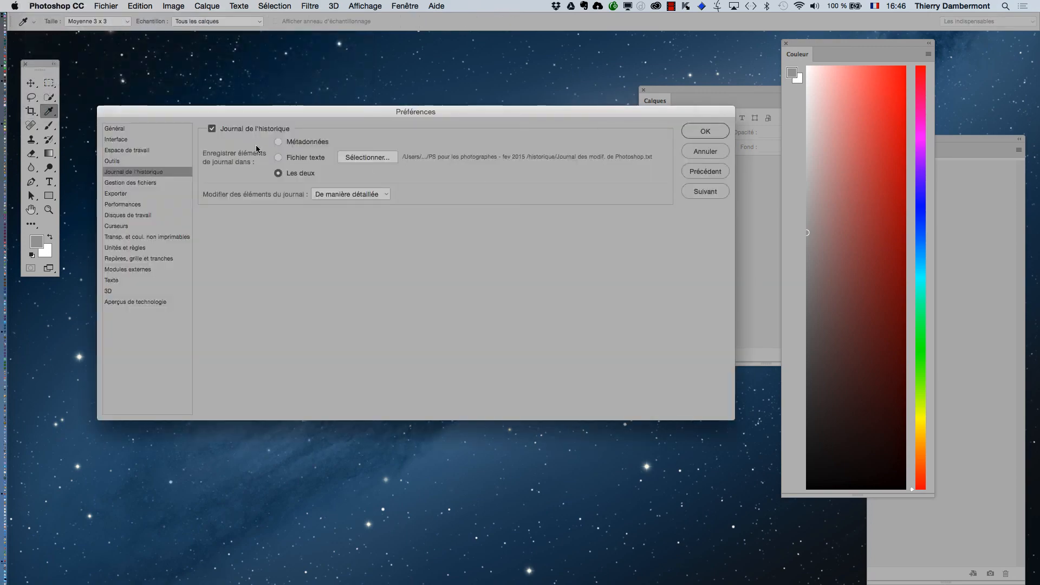
{"action": "key", "text": "alt"}
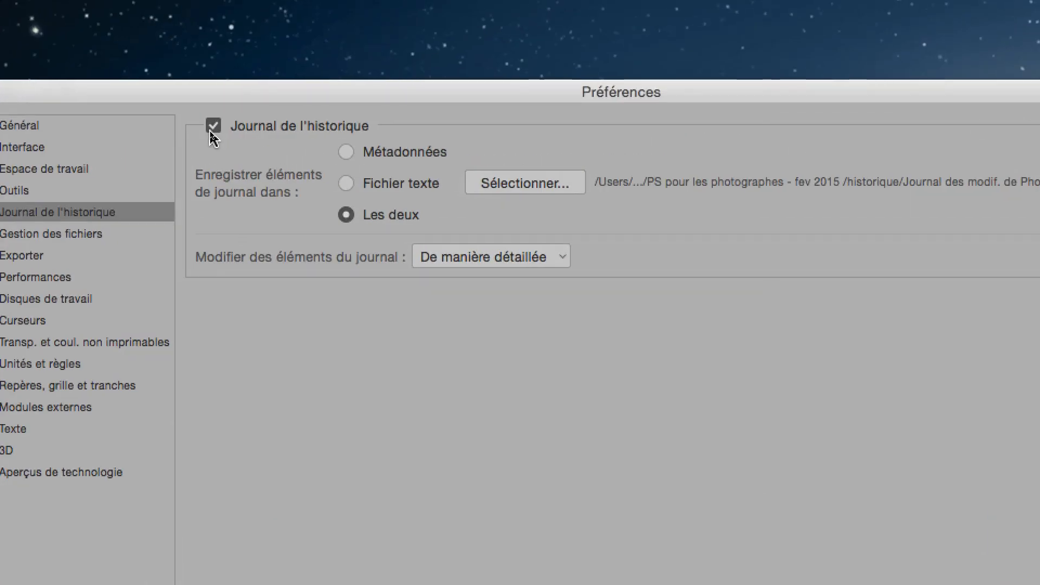
{"action": "left_click", "coordinate": [211, 130]}
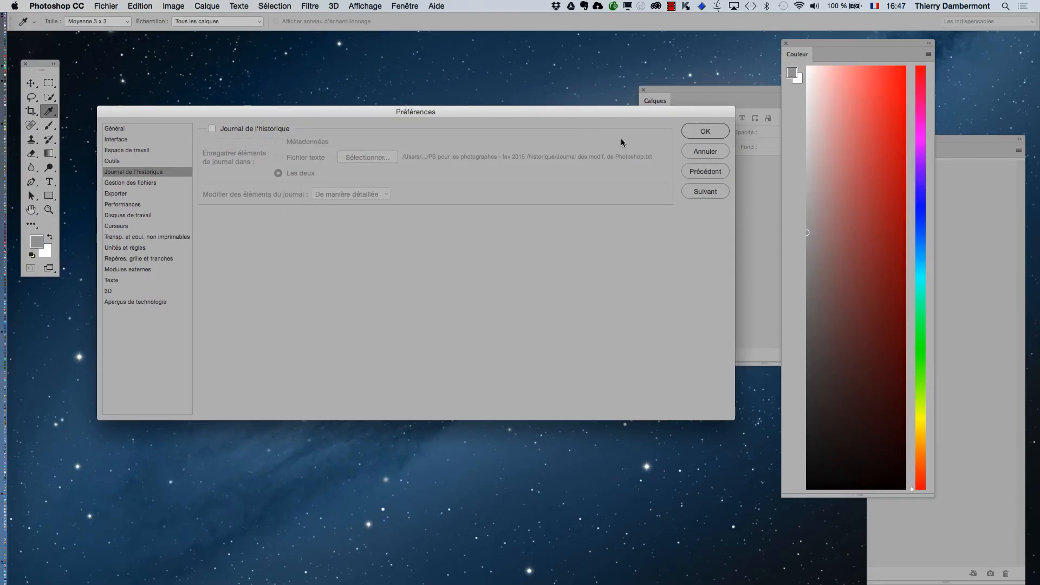
{"action": "left_click", "coordinate": [696, 134]}
{"action": "key", "text": "v"}
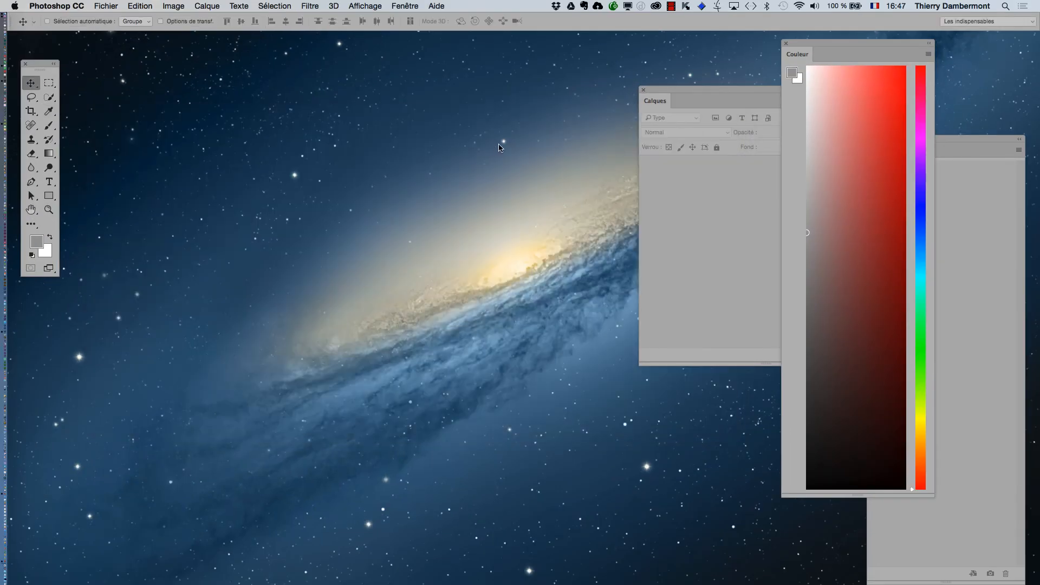